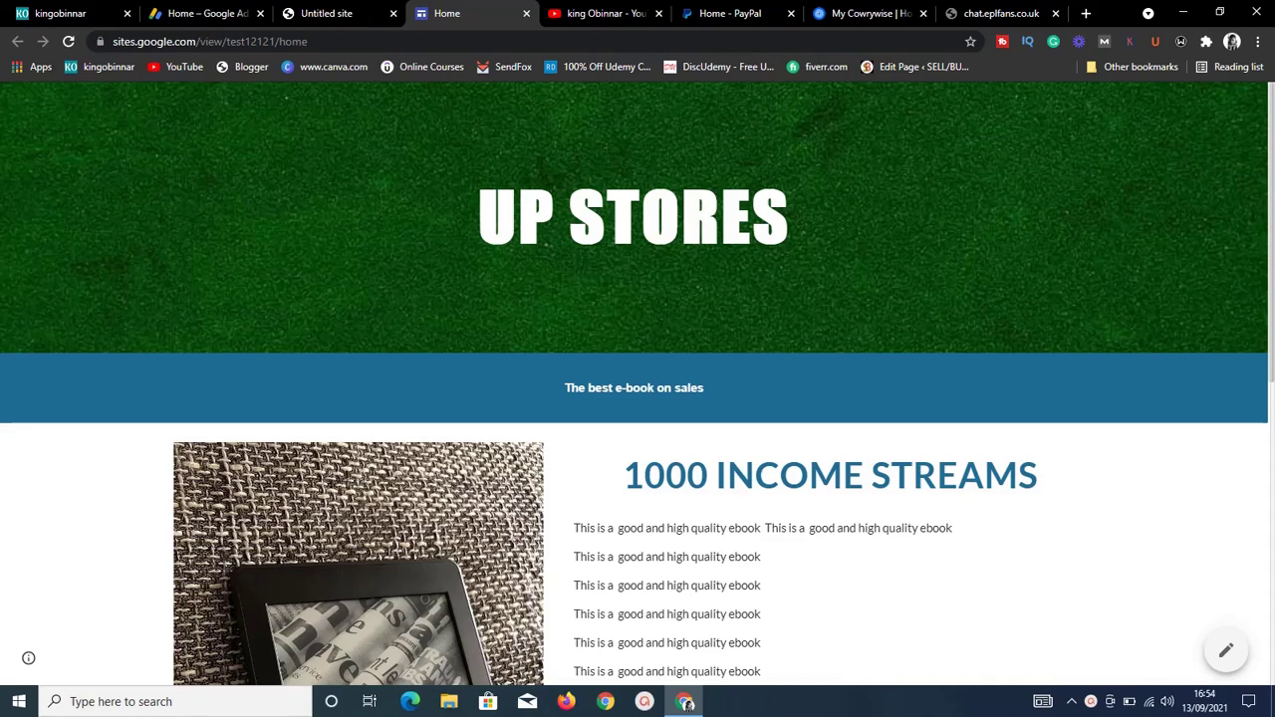
- Review the UP STORES e-book page and test its PayPal Buy Now checkout window, closing it without logging in
{"action": "scroll", "coordinate": [773, 267], "scroll_direction": "down", "scroll_amount": 4}
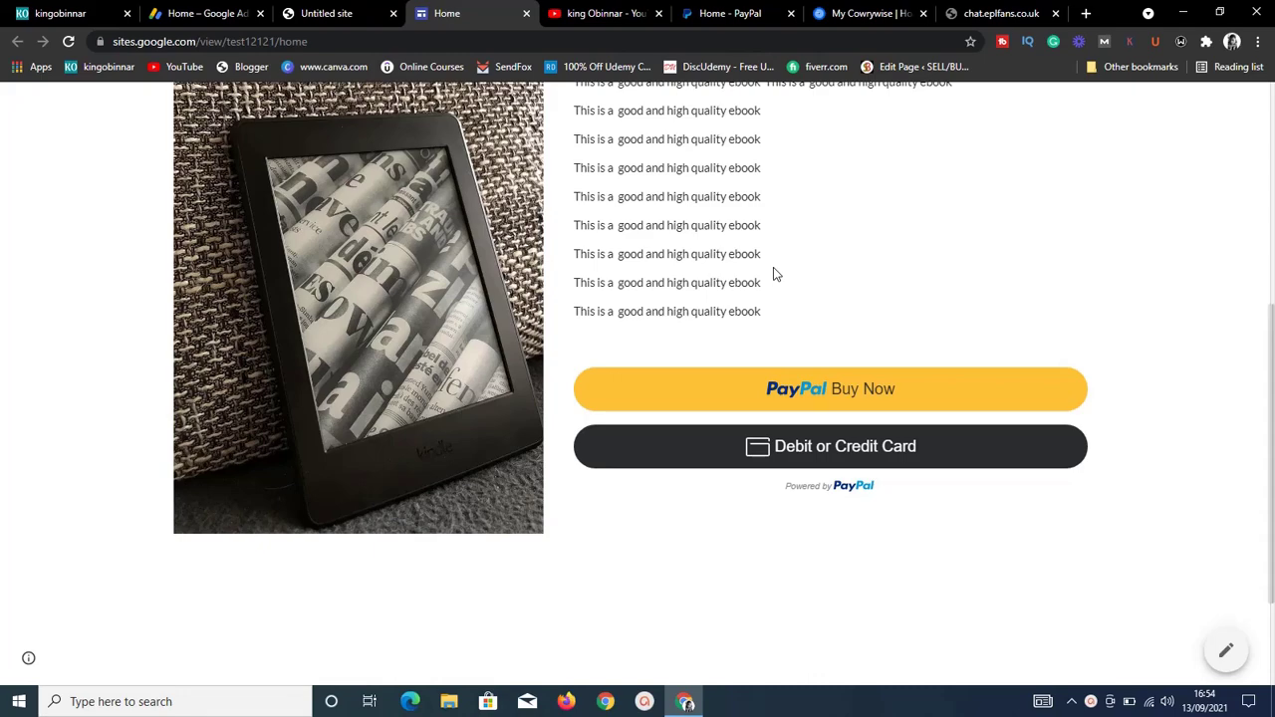
{"action": "scroll", "coordinate": [880, 460], "scroll_direction": "up", "scroll_amount": 5}
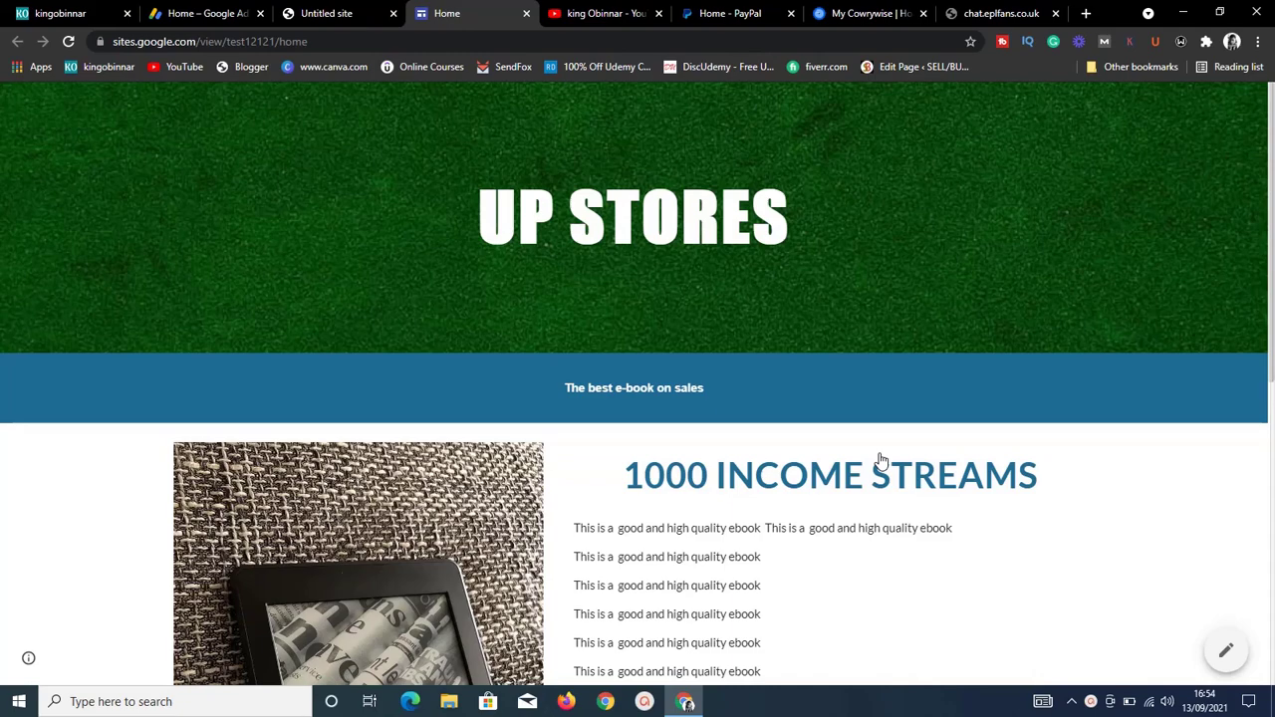
{"action": "scroll", "coordinate": [880, 460], "scroll_direction": "down", "scroll_amount": 5}
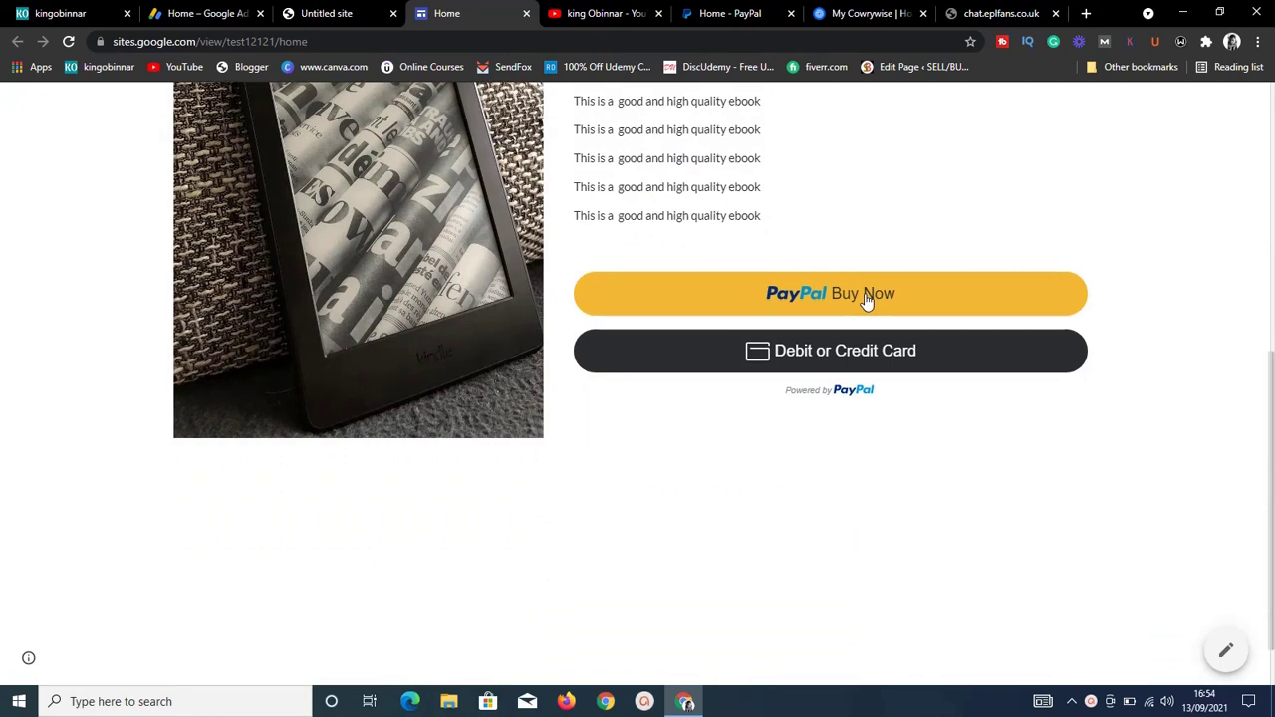
{"action": "left_click", "coordinate": [866, 297]}
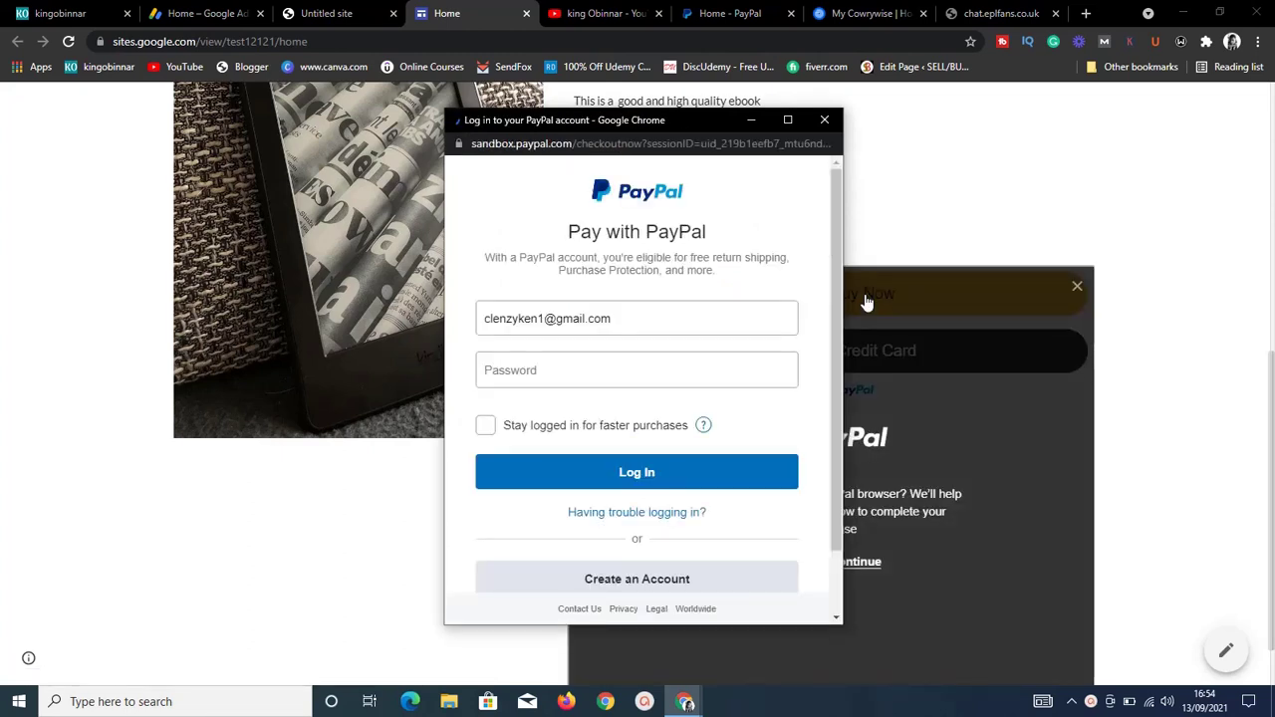
{"action": "left_click", "coordinate": [825, 123]}
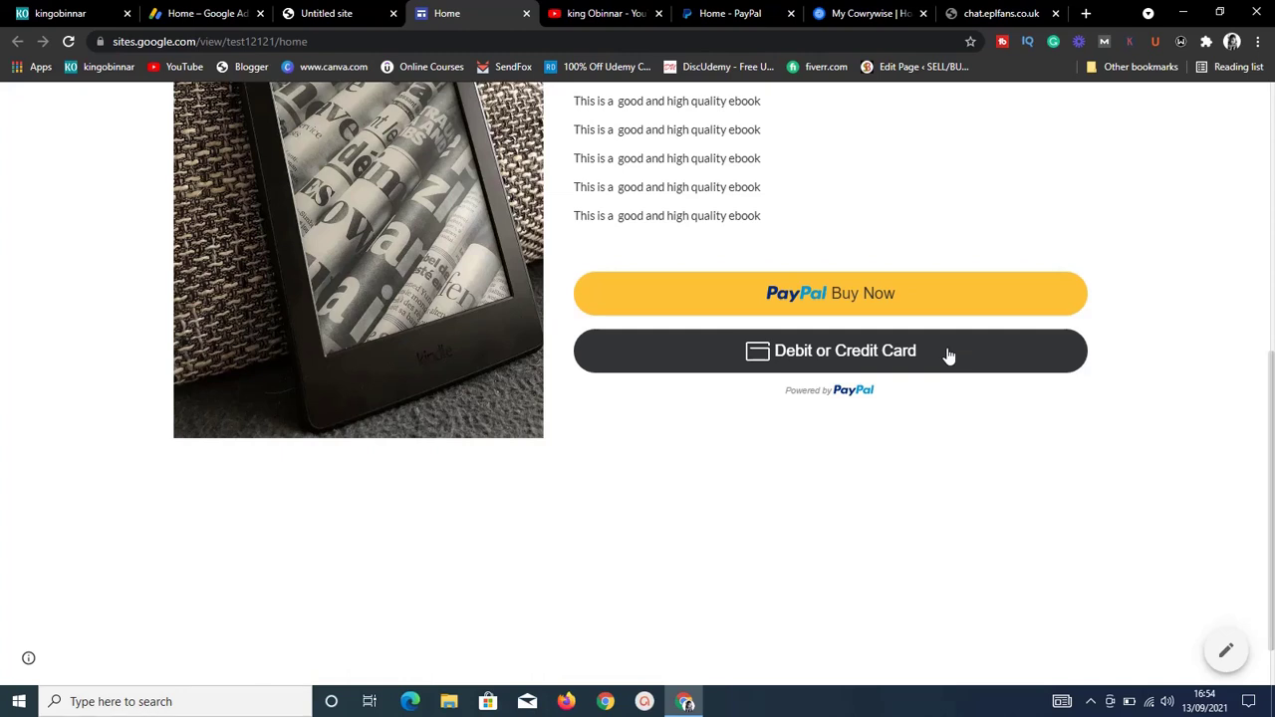
- Open the Debit or Credit Card form on the store page, examine its payment and billing fields, and close it
{"action": "left_click", "coordinate": [854, 361]}
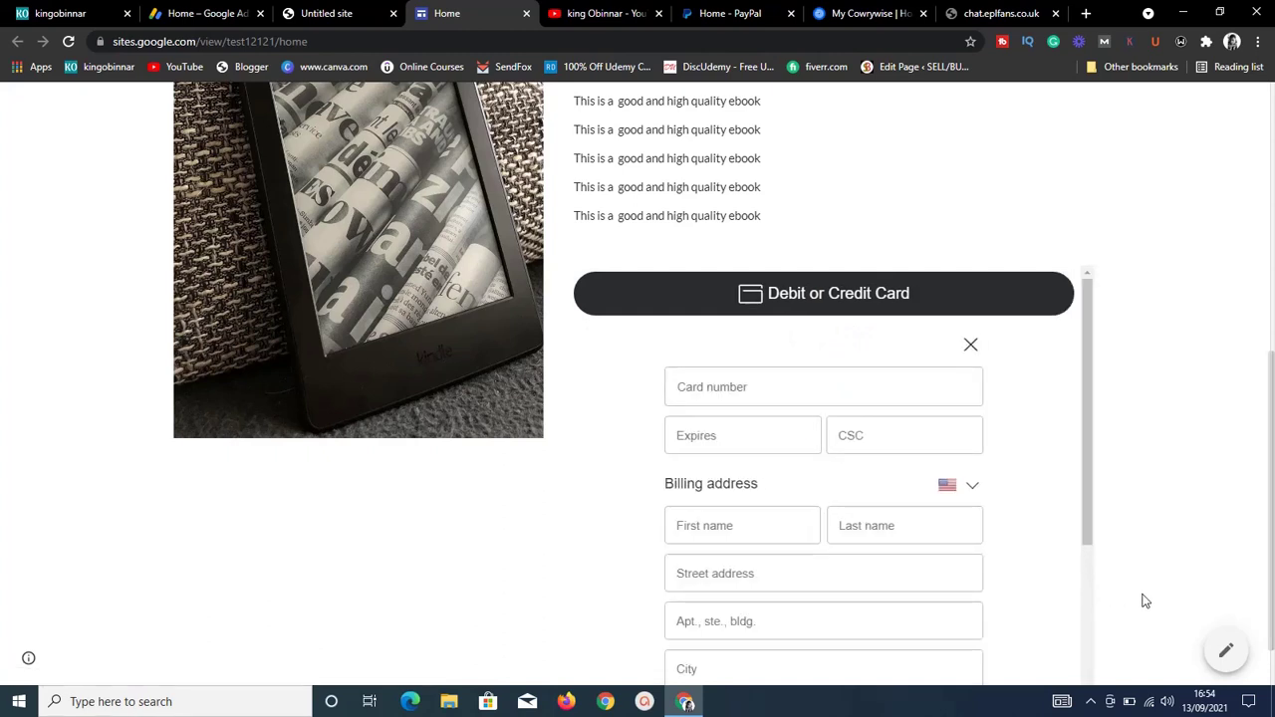
{"action": "scroll", "coordinate": [1145, 600], "scroll_direction": "down", "scroll_amount": 1}
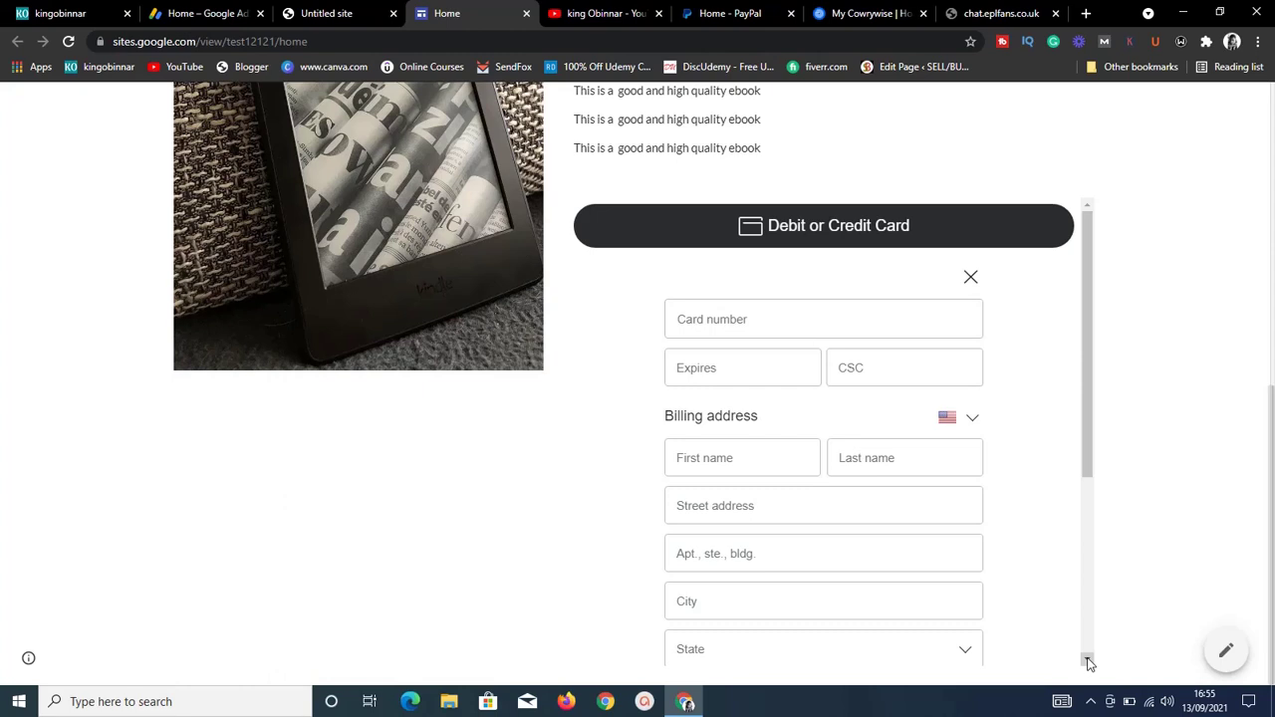
{"action": "left_click_drag", "start_coordinate": [1089, 662], "coordinate": [1090, 662]}
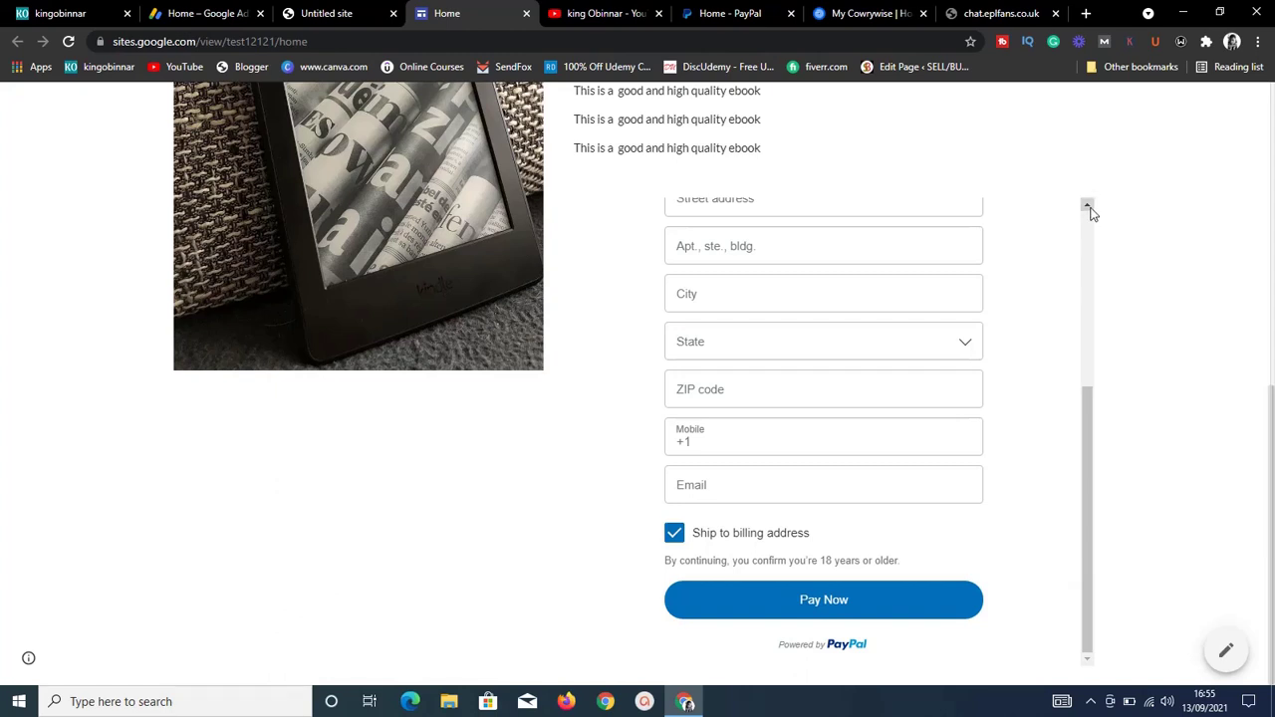
{"action": "left_click_drag", "start_coordinate": [1090, 211], "coordinate": [1089, 211]}
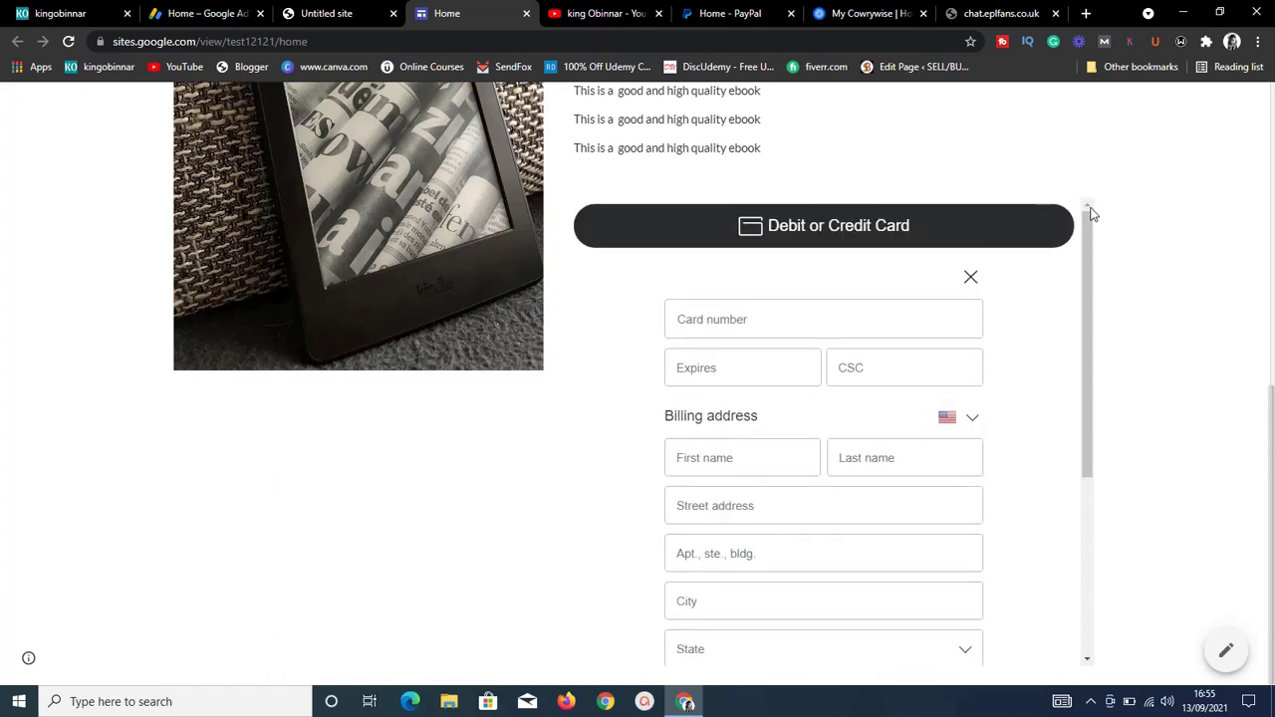
{"action": "left_click", "coordinate": [971, 277]}
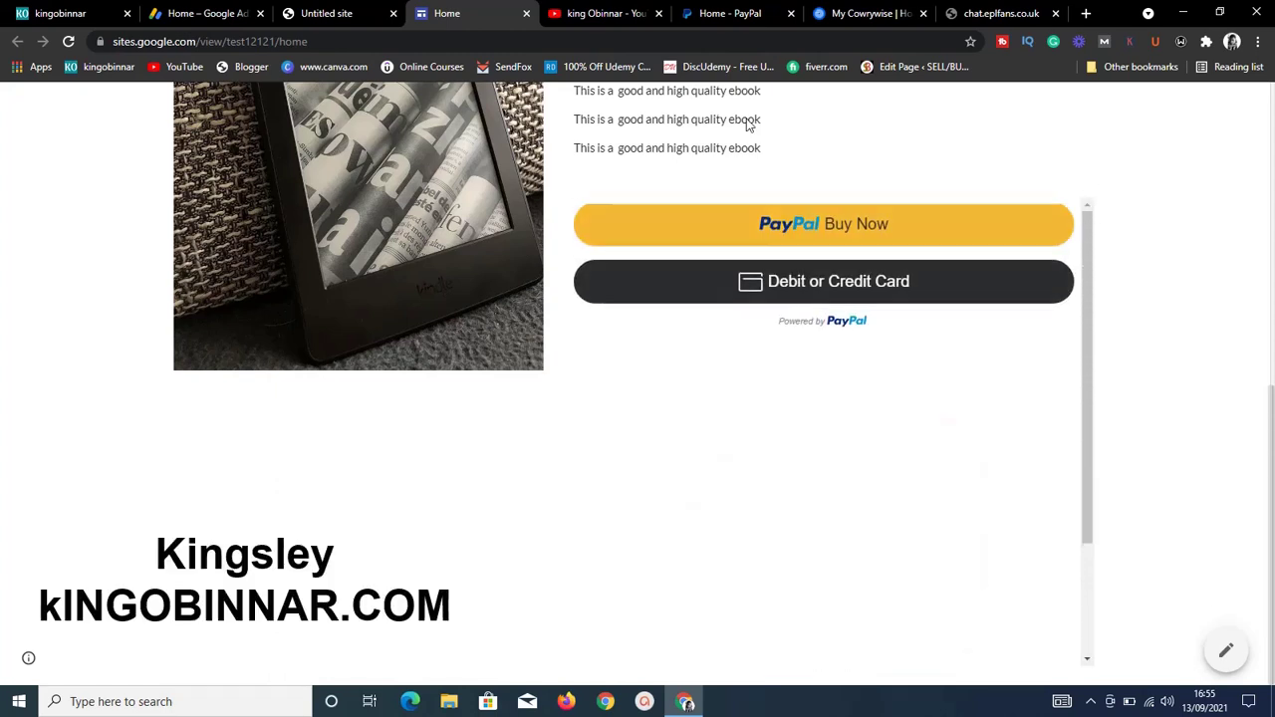
- Look through the uploads on the YouTube channel page and return to the top of the UP STORES page
{"action": "left_click", "coordinate": [593, 14]}
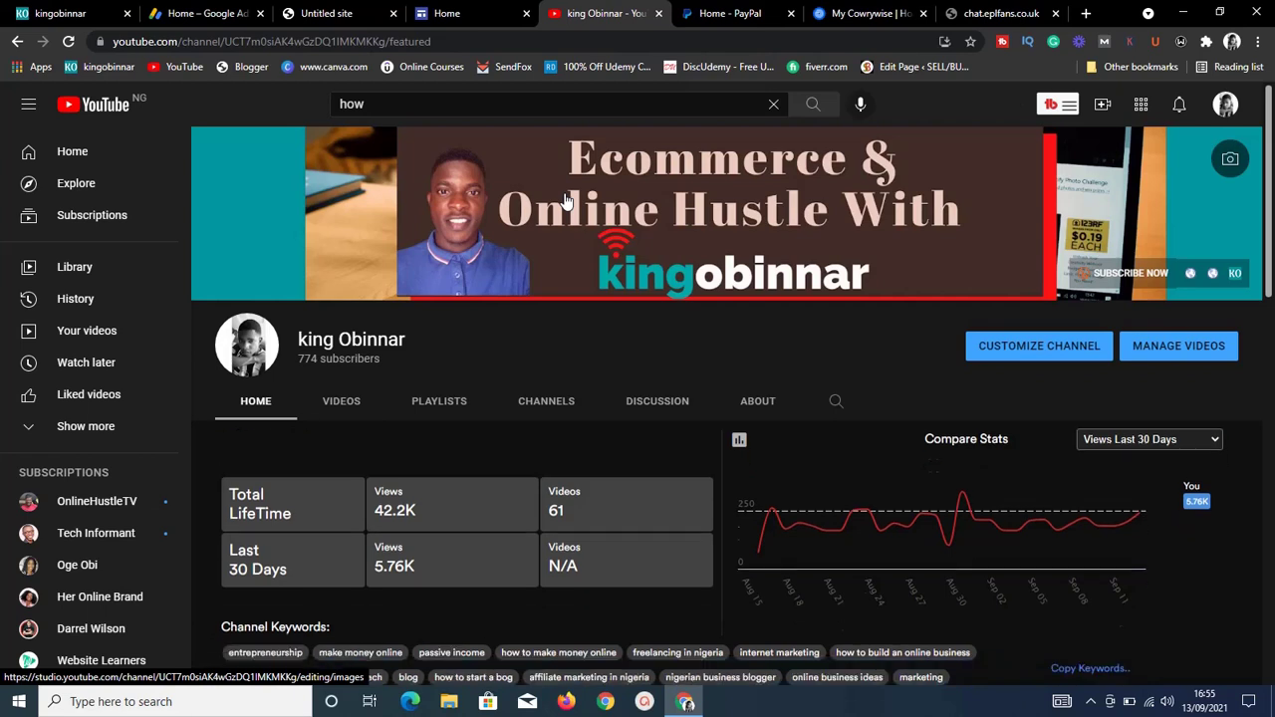
{"action": "scroll", "coordinate": [564, 200], "scroll_direction": "down", "scroll_amount": 3}
{"action": "scroll", "coordinate": [563, 200], "scroll_direction": "down", "scroll_amount": 3}
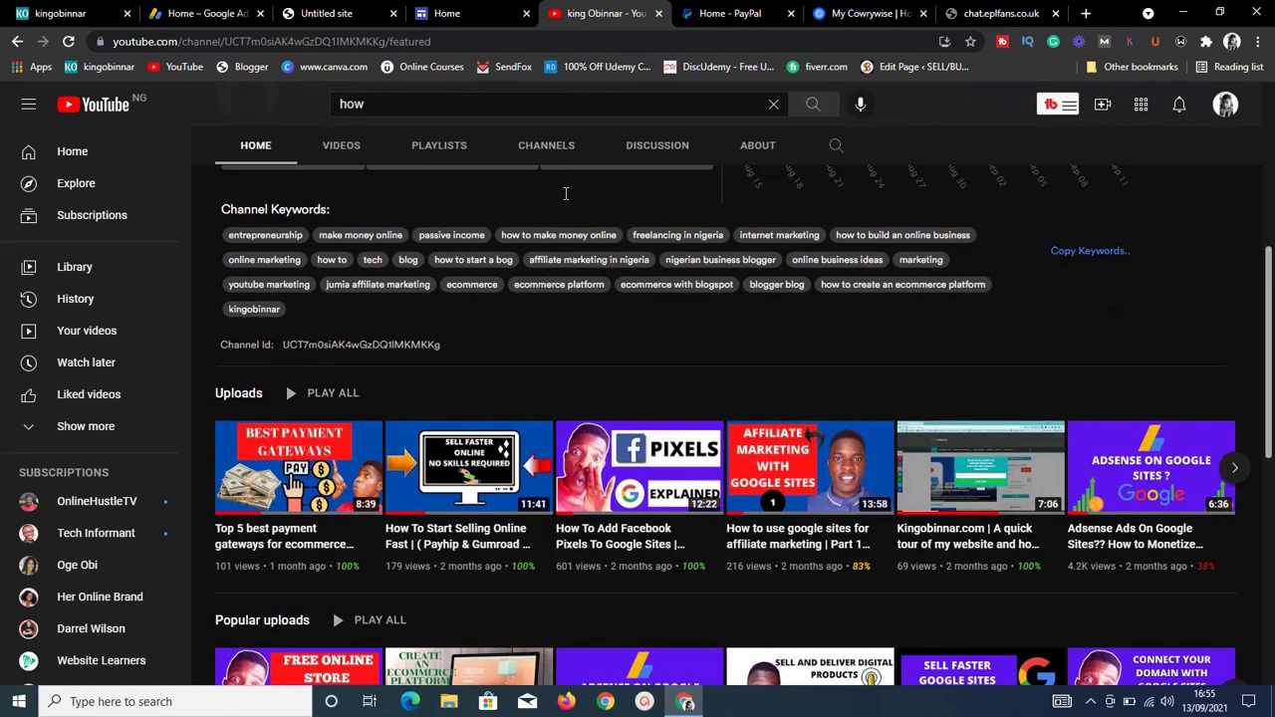
{"action": "scroll", "coordinate": [565, 196], "scroll_direction": "down", "scroll_amount": 5}
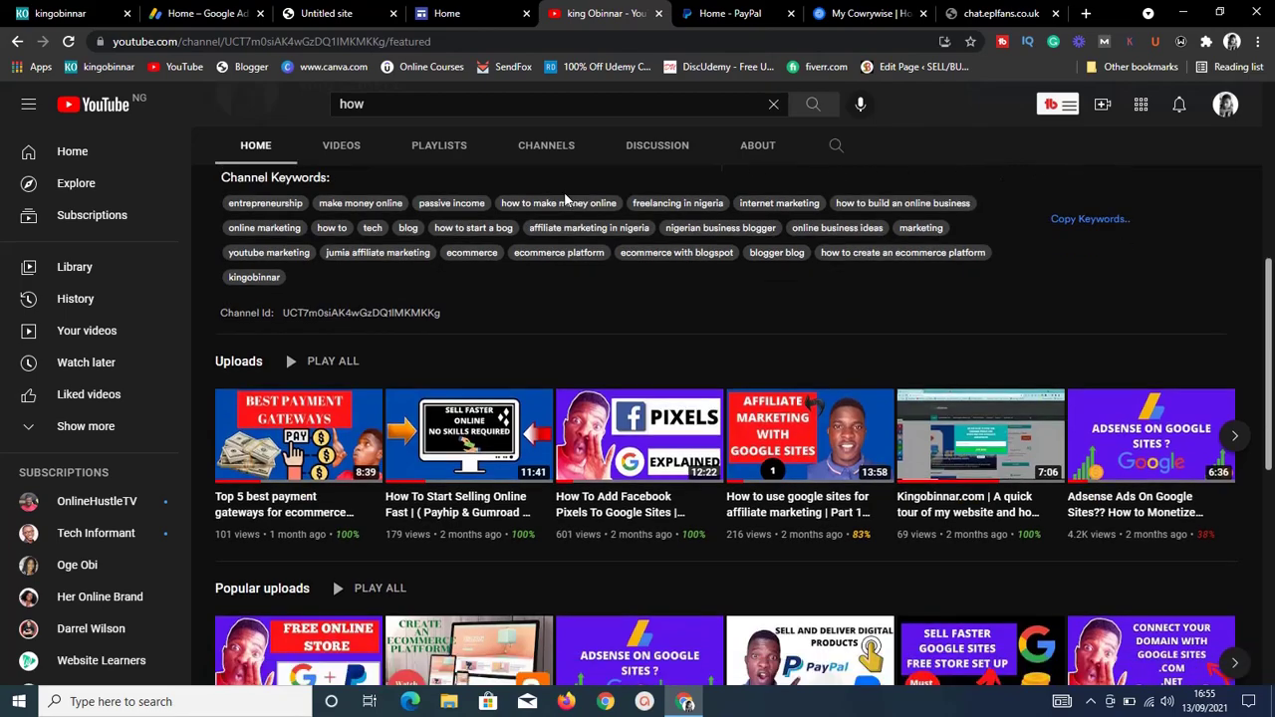
{"action": "scroll", "coordinate": [564, 200], "scroll_direction": "up", "scroll_amount": 10}
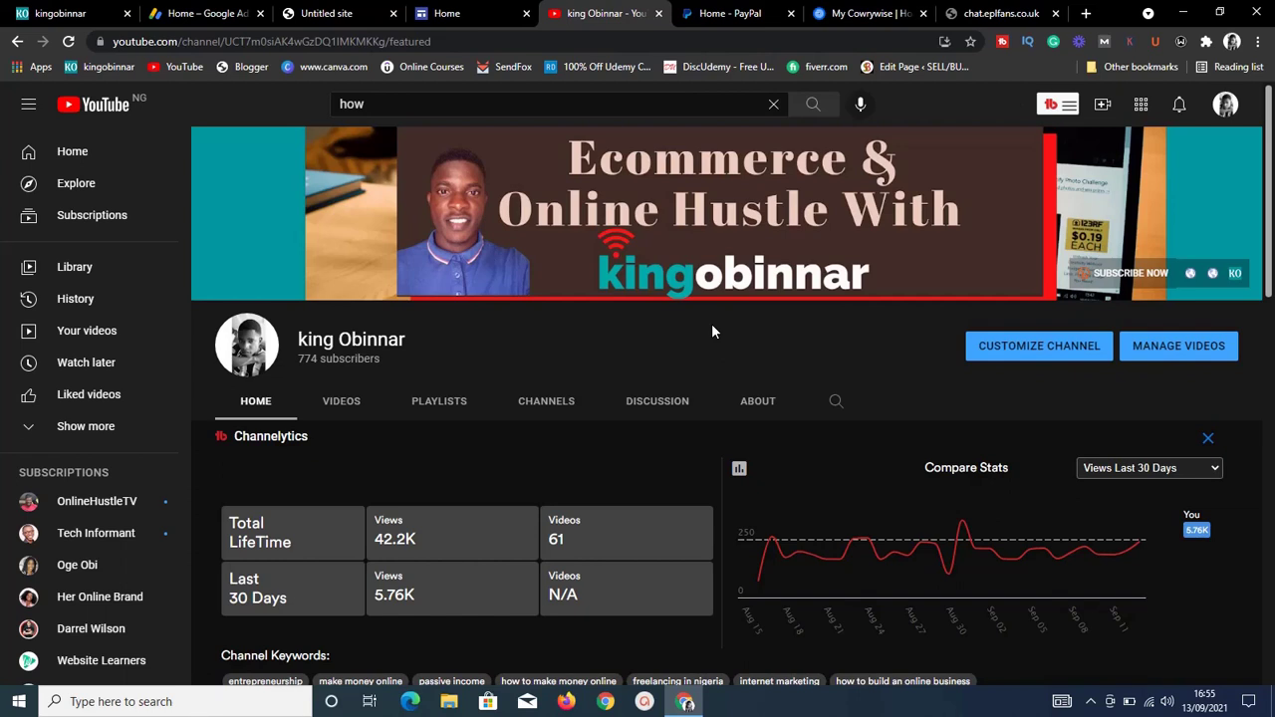
{"action": "left_click", "coordinate": [491, 10]}
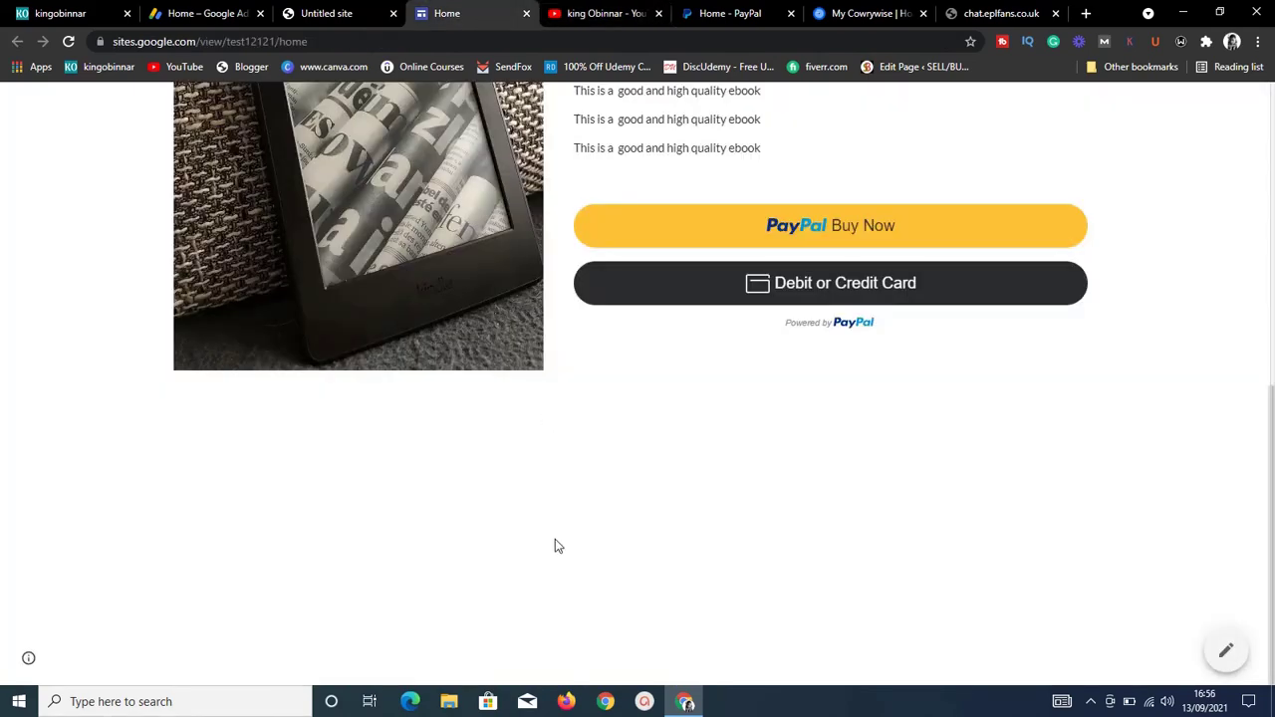
{"action": "scroll", "coordinate": [557, 546], "scroll_direction": "up", "scroll_amount": 6}
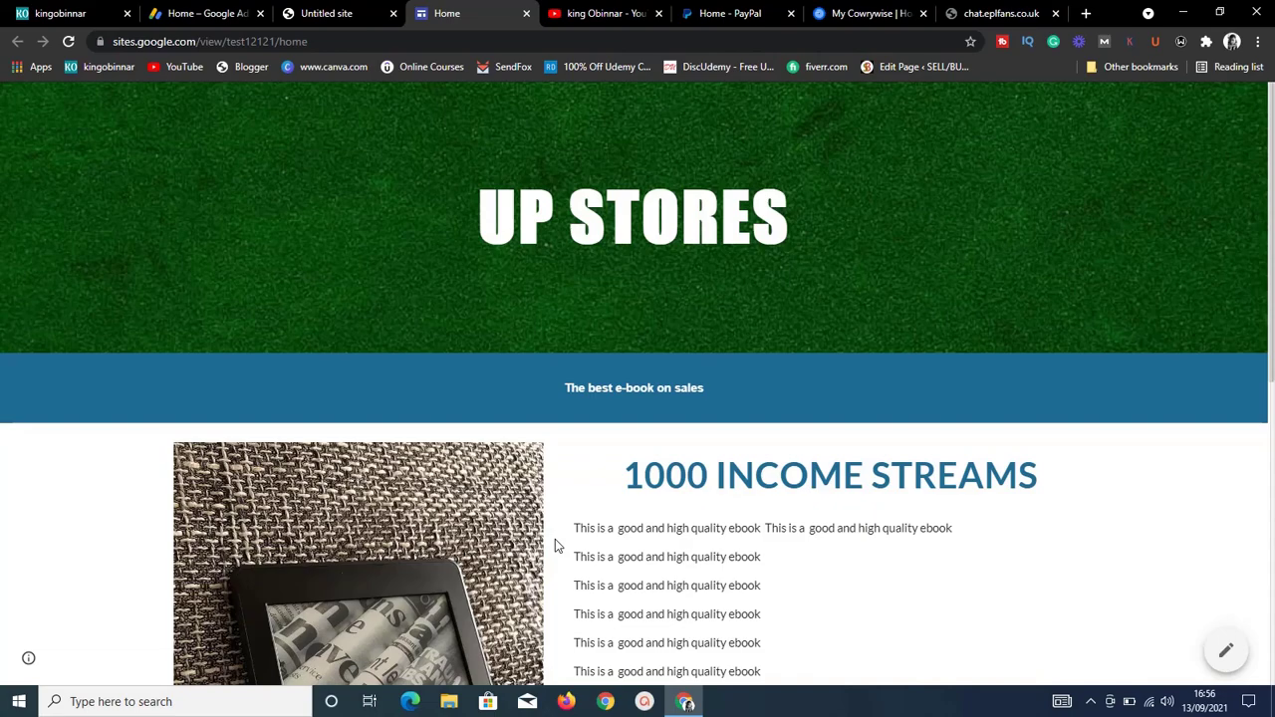
- Locate the tutorial on creating a free online store with Google Sites among the YouTube channel's popular uploads
{"action": "left_click", "coordinate": [578, 17]}
{"action": "scroll", "coordinate": [333, 544], "scroll_direction": "down", "scroll_amount": 5}
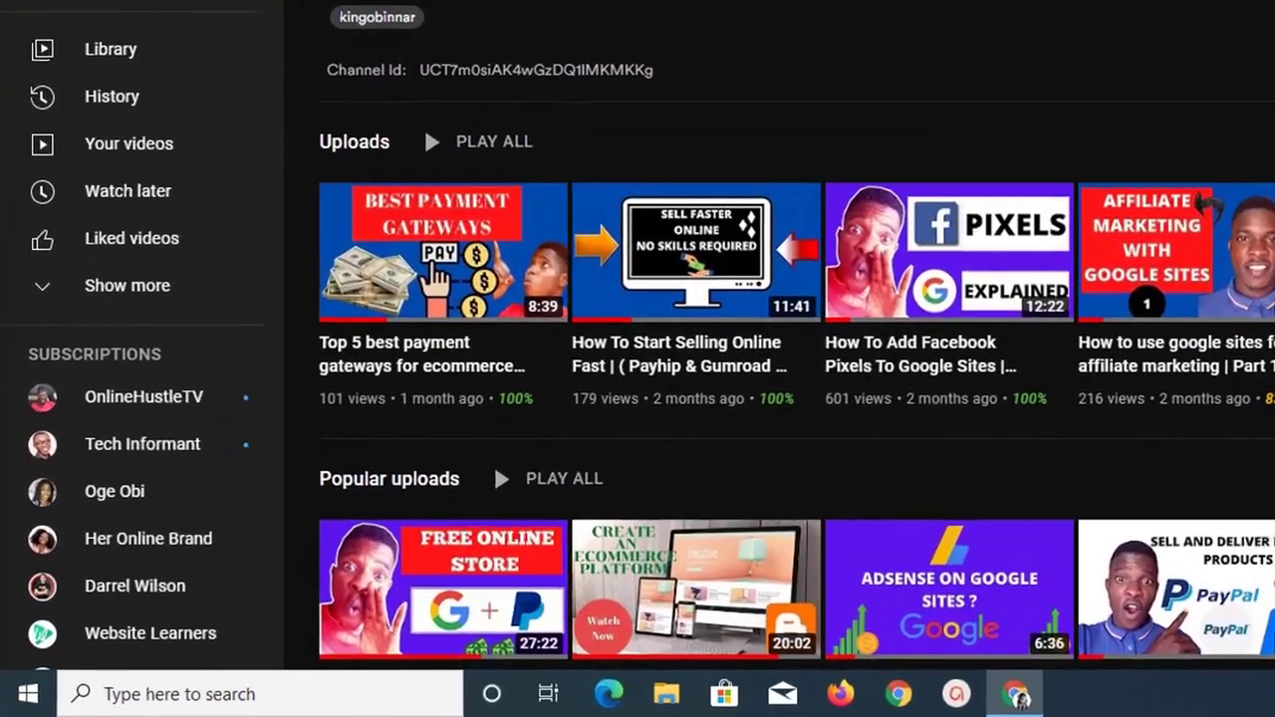
{"action": "scroll", "coordinate": [438, 478], "scroll_direction": "down", "scroll_amount": 1}
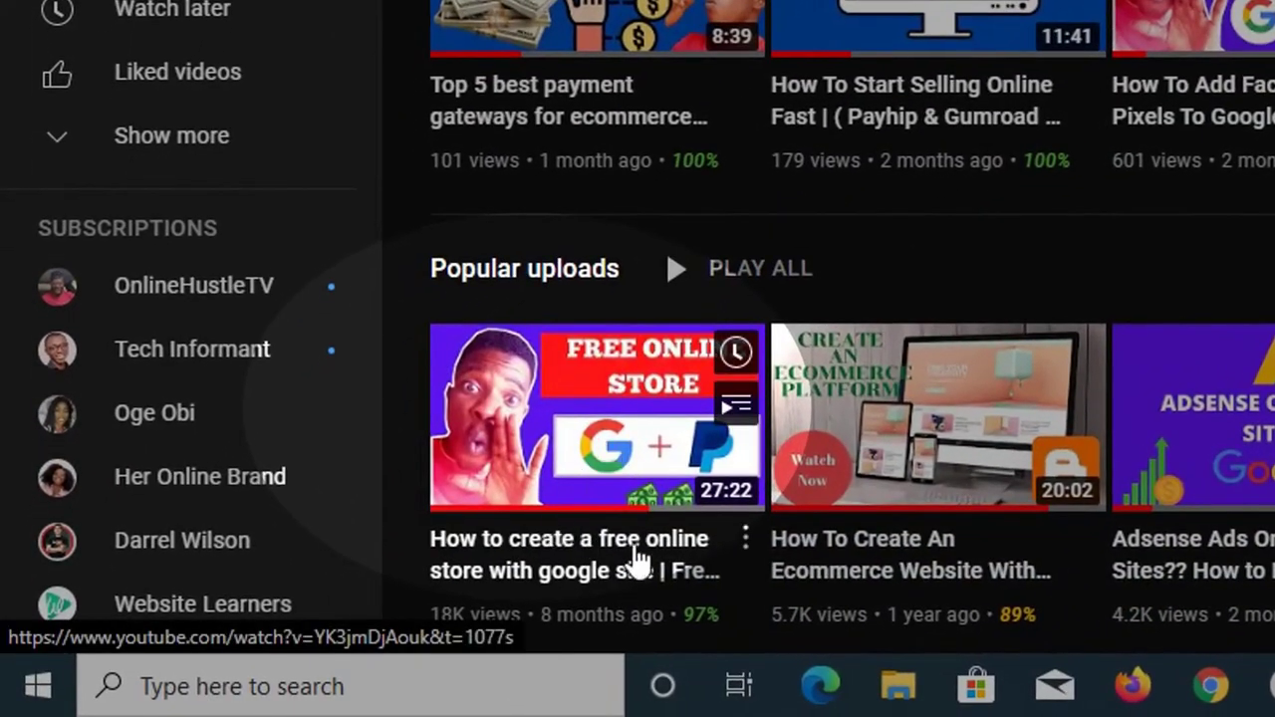
{"action": "scroll", "coordinate": [605, 524], "scroll_direction": "down", "scroll_amount": 3}
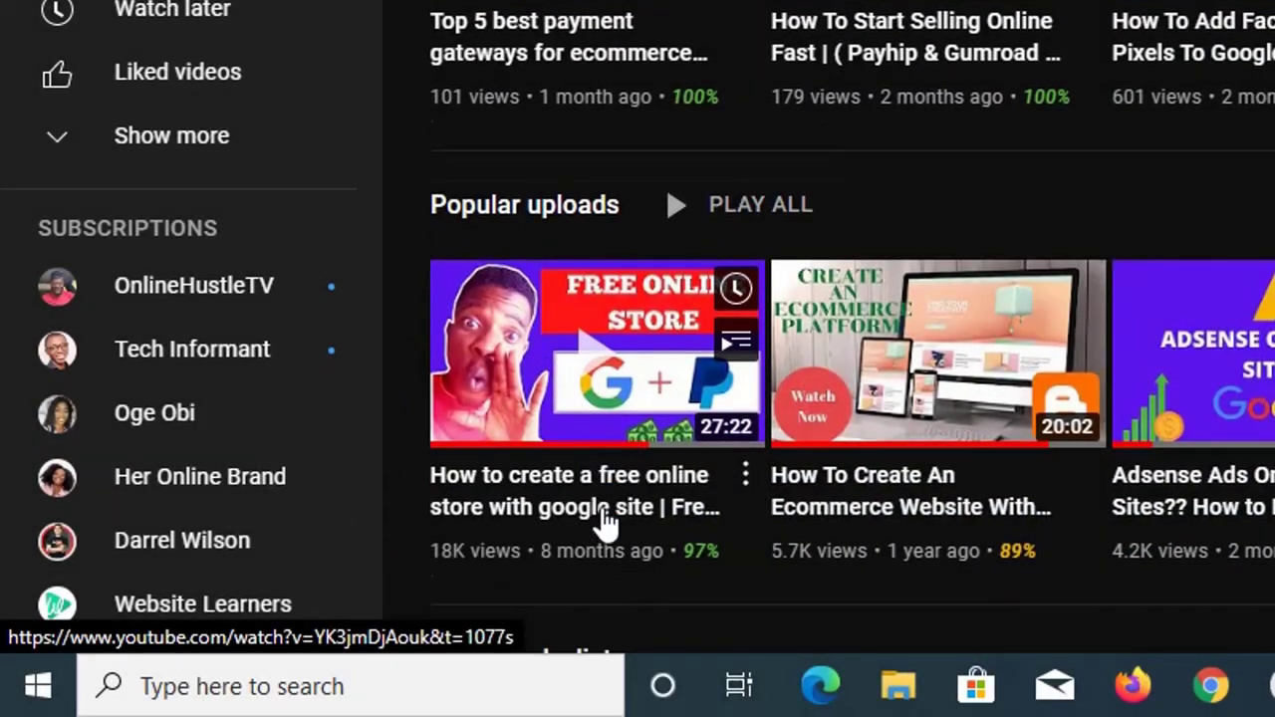
{"action": "scroll", "coordinate": [600, 505], "scroll_direction": "up", "scroll_amount": 10}
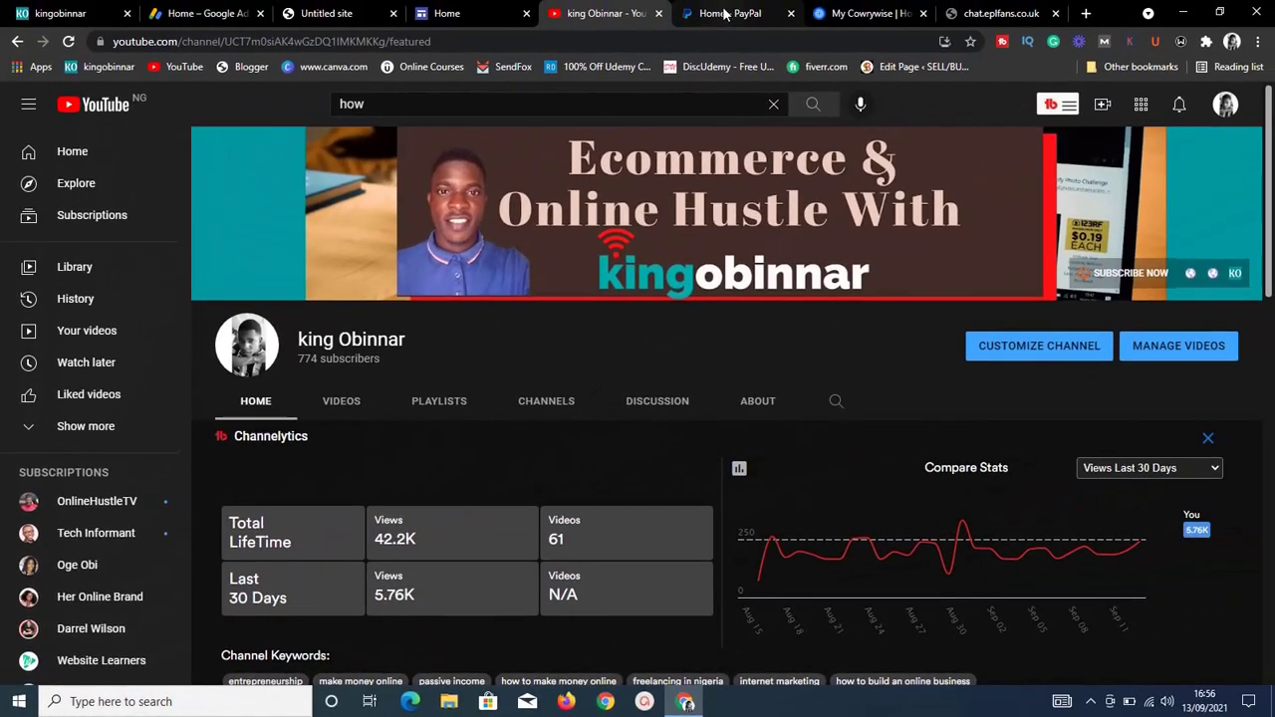
- Check the PayPal dashboard and review the 1000 INCOME STREAMS product section of the Untitled site in the Google Sites editor
{"action": "left_click", "coordinate": [726, 14]}
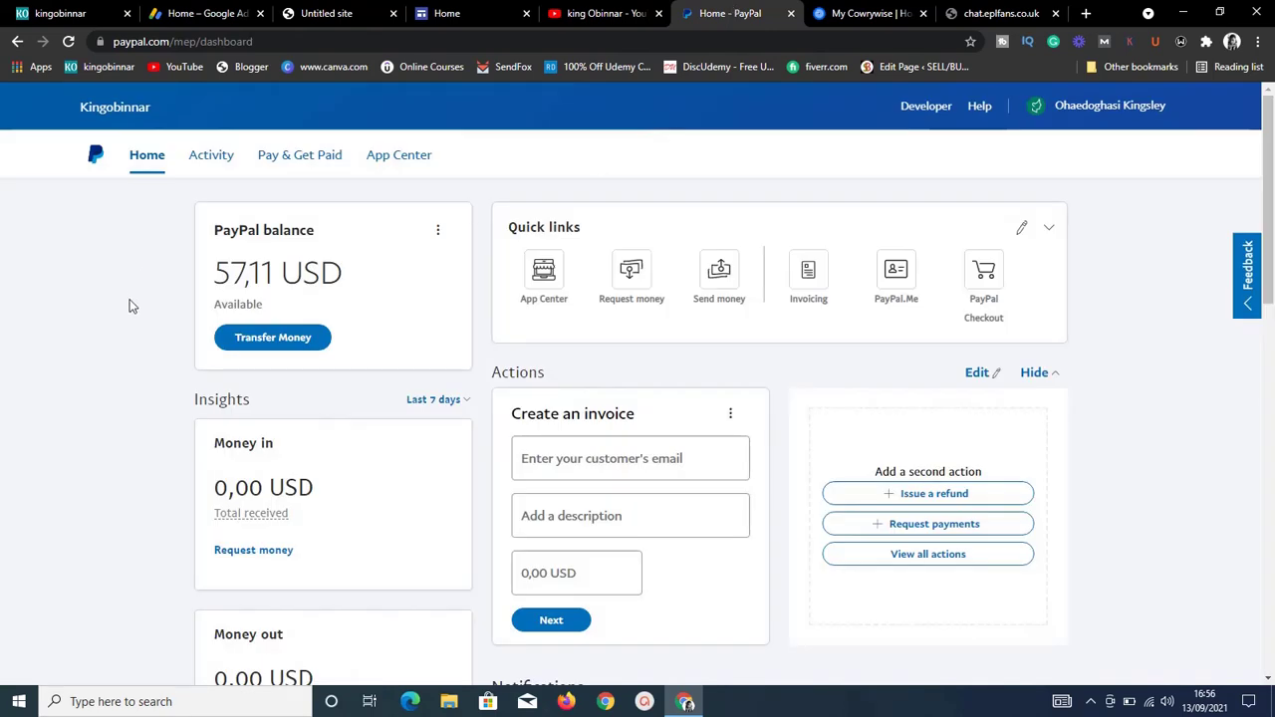
{"action": "left_click", "coordinate": [318, 13]}
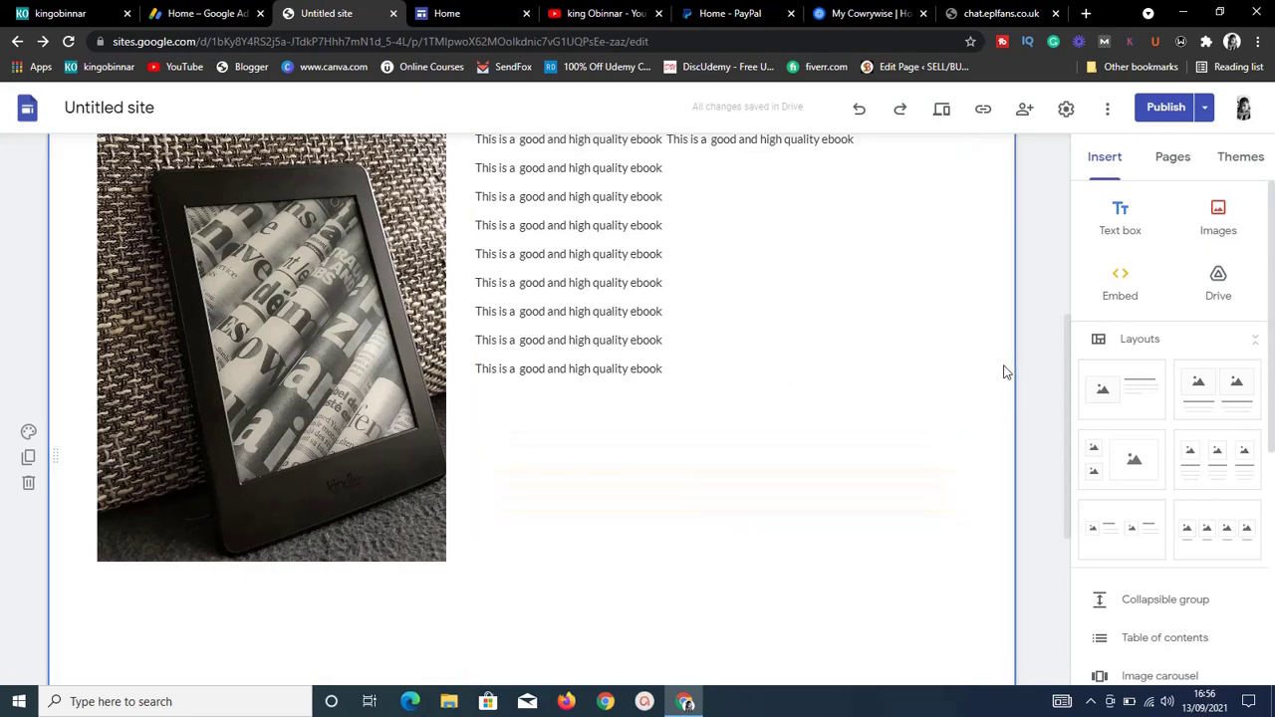
{"action": "scroll", "coordinate": [1003, 371], "scroll_direction": "up", "scroll_amount": 5}
{"action": "scroll", "coordinate": [1003, 370], "scroll_direction": "down", "scroll_amount": 3}
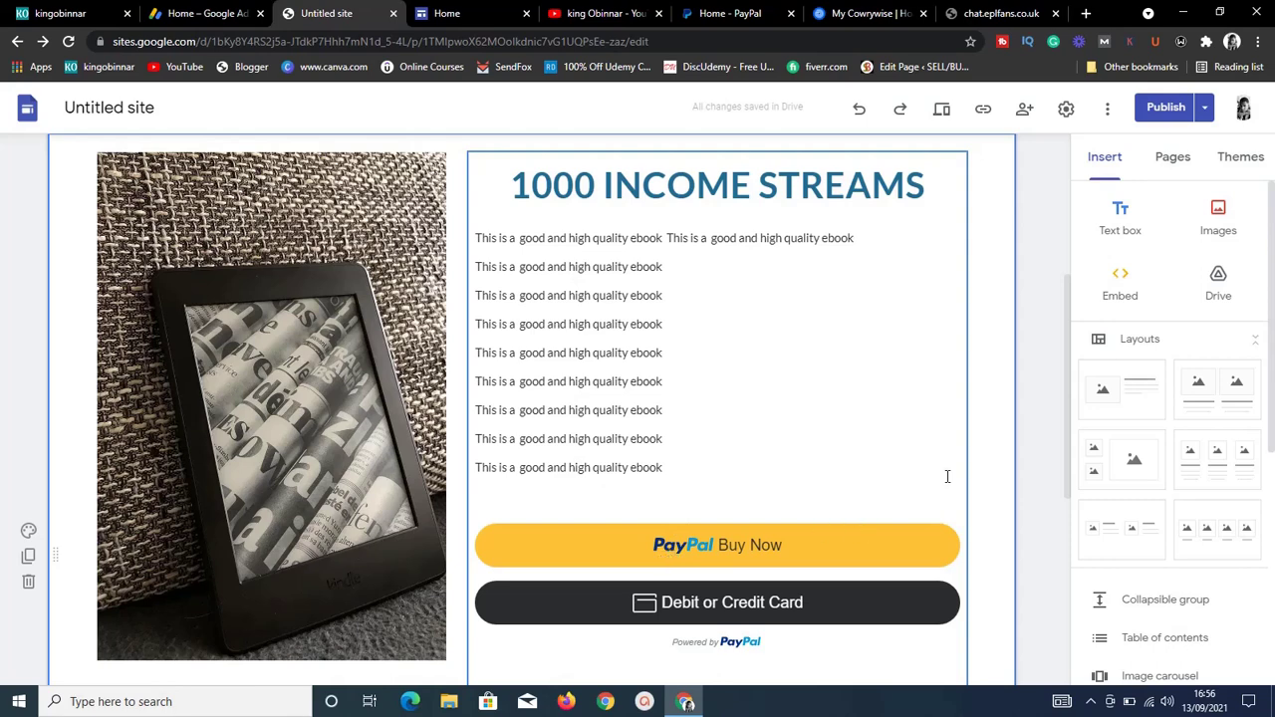
- Switch to the PayPal dashboard and open the PayPal Buttons page for accepting payments
{"action": "left_click", "coordinate": [732, 12]}
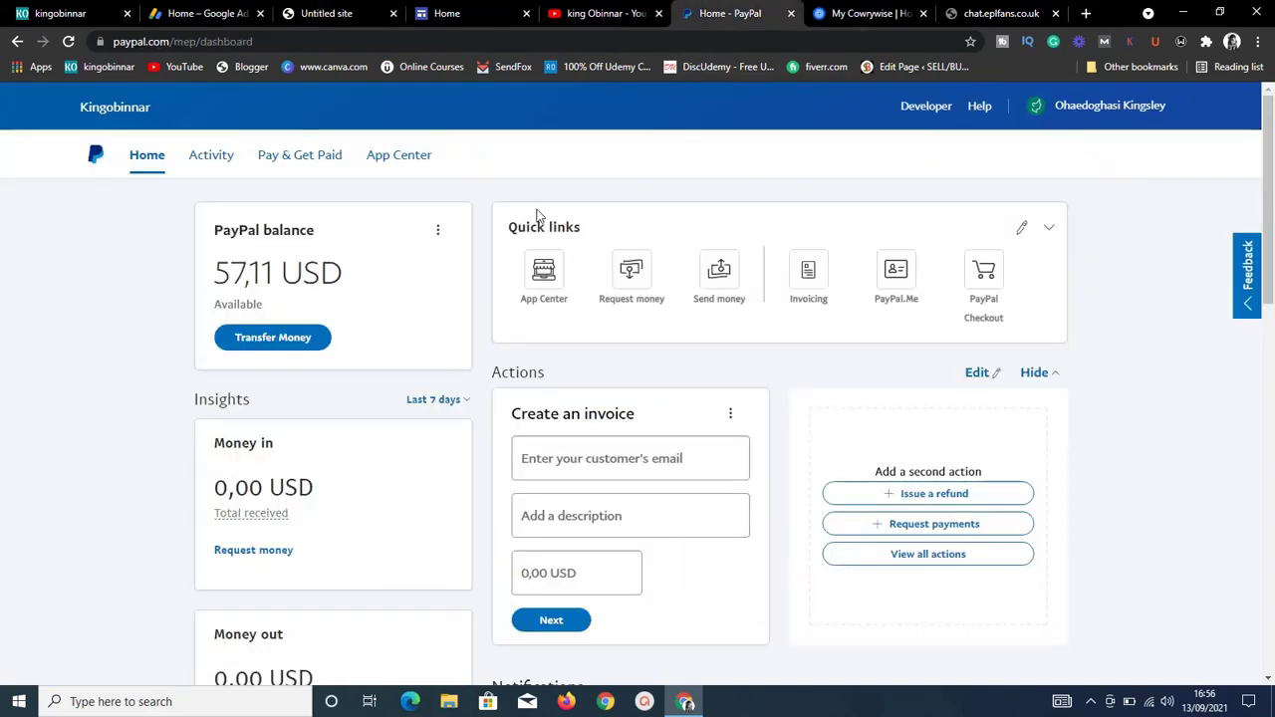
{"action": "left_click", "coordinate": [308, 171]}
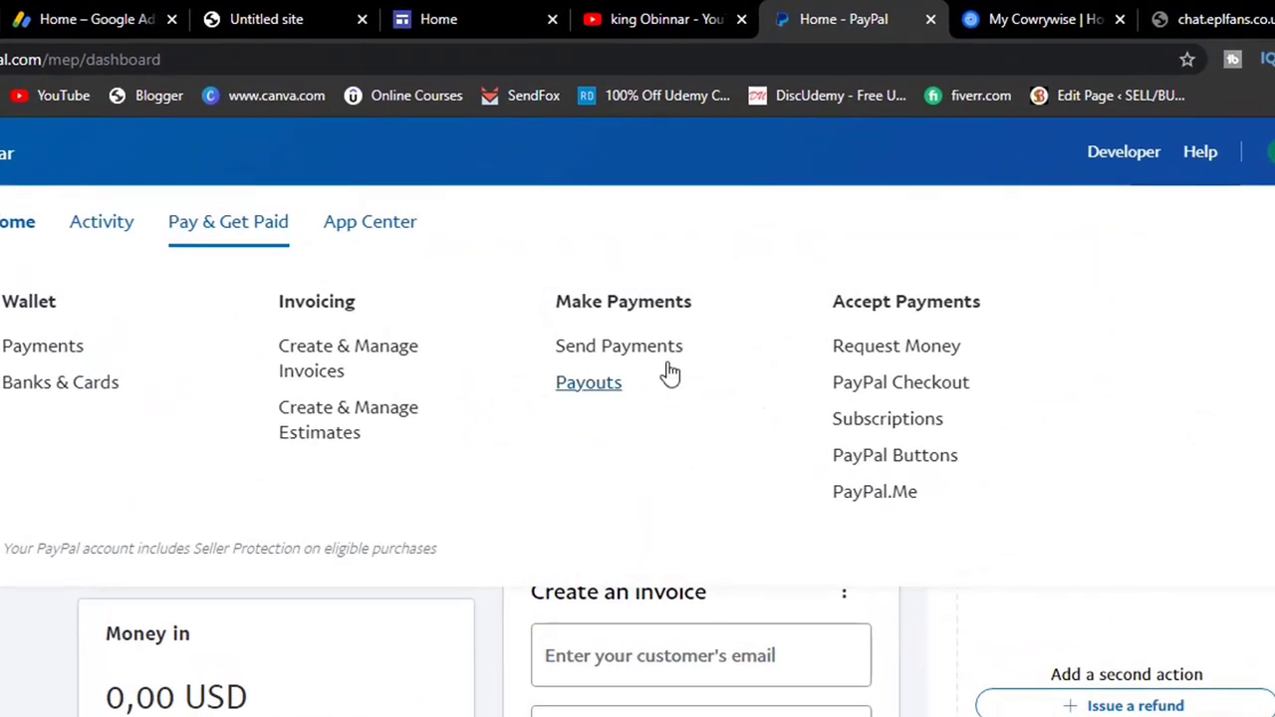
{"action": "left_click", "coordinate": [857, 468]}
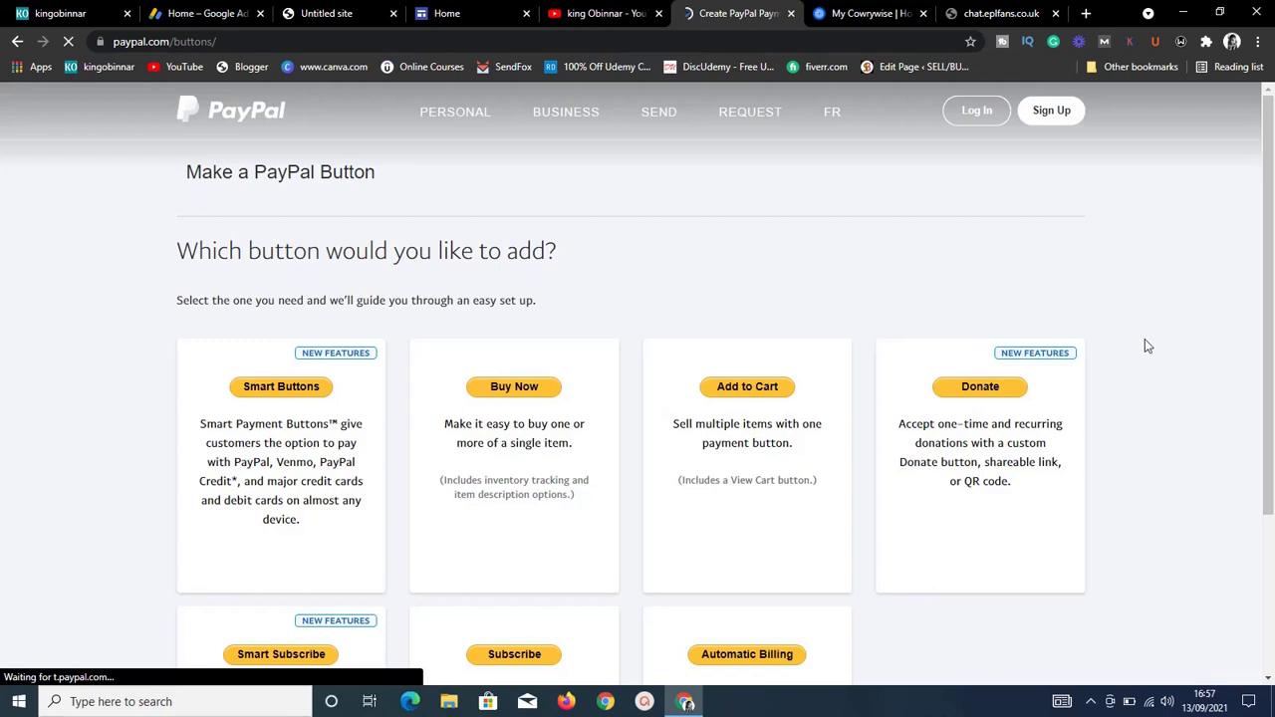
- Review the available PayPal button types and choose Smart Buttons to set up
{"action": "scroll", "coordinate": [1144, 346], "scroll_direction": "down", "scroll_amount": 2}
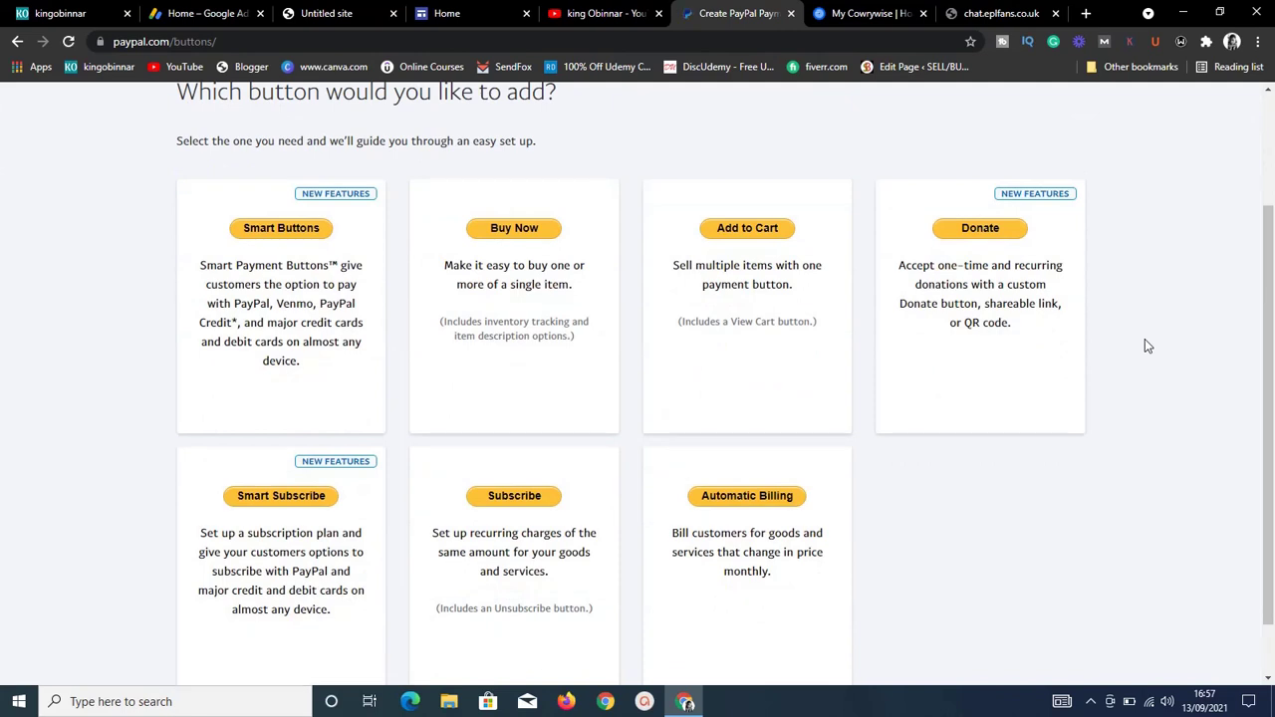
{"action": "scroll", "coordinate": [1145, 345], "scroll_direction": "down", "scroll_amount": 1}
{"action": "scroll", "coordinate": [1145, 346], "scroll_direction": "up", "scroll_amount": 1}
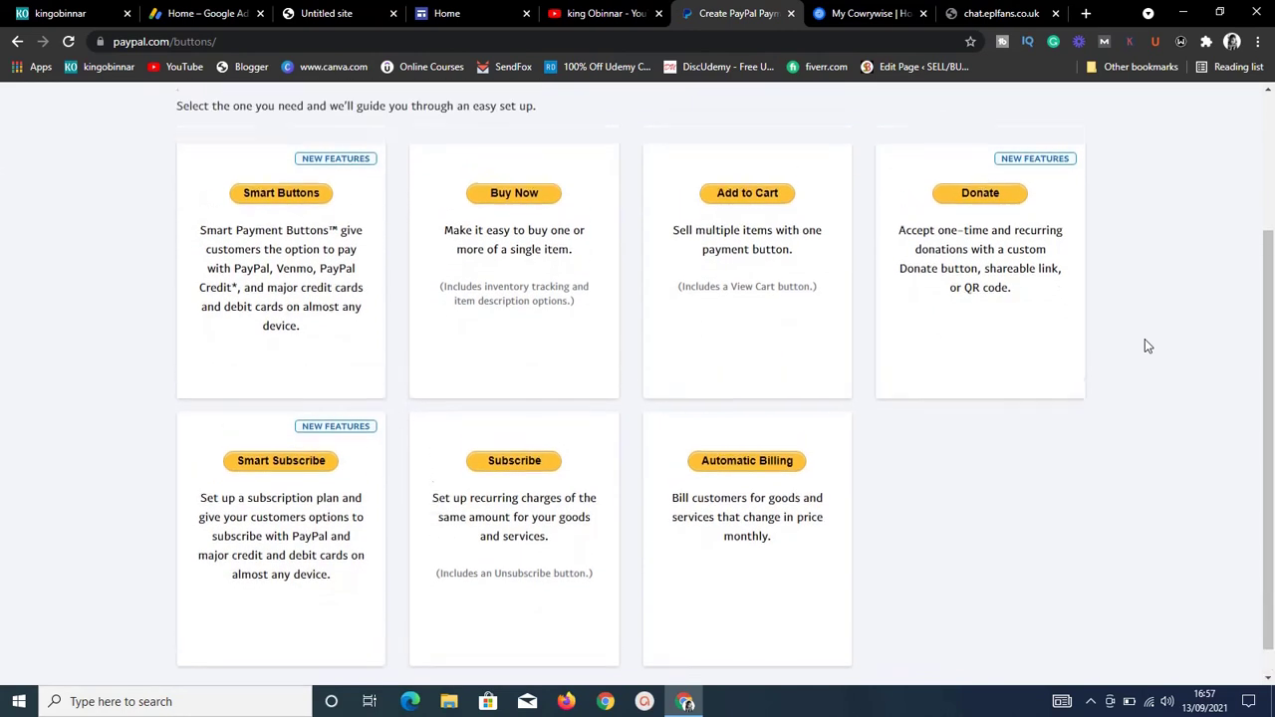
{"action": "scroll", "coordinate": [1145, 346], "scroll_direction": "down", "scroll_amount": 1}
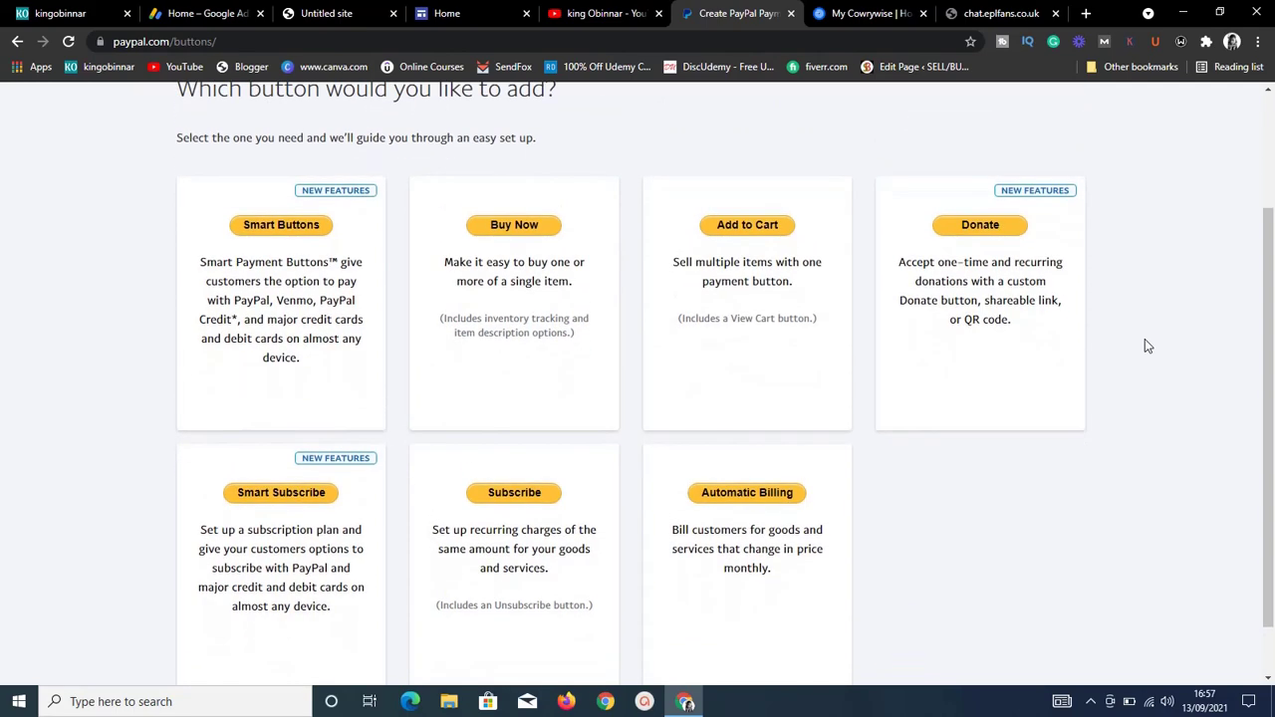
{"action": "scroll", "coordinate": [1145, 345], "scroll_direction": "up", "scroll_amount": 1}
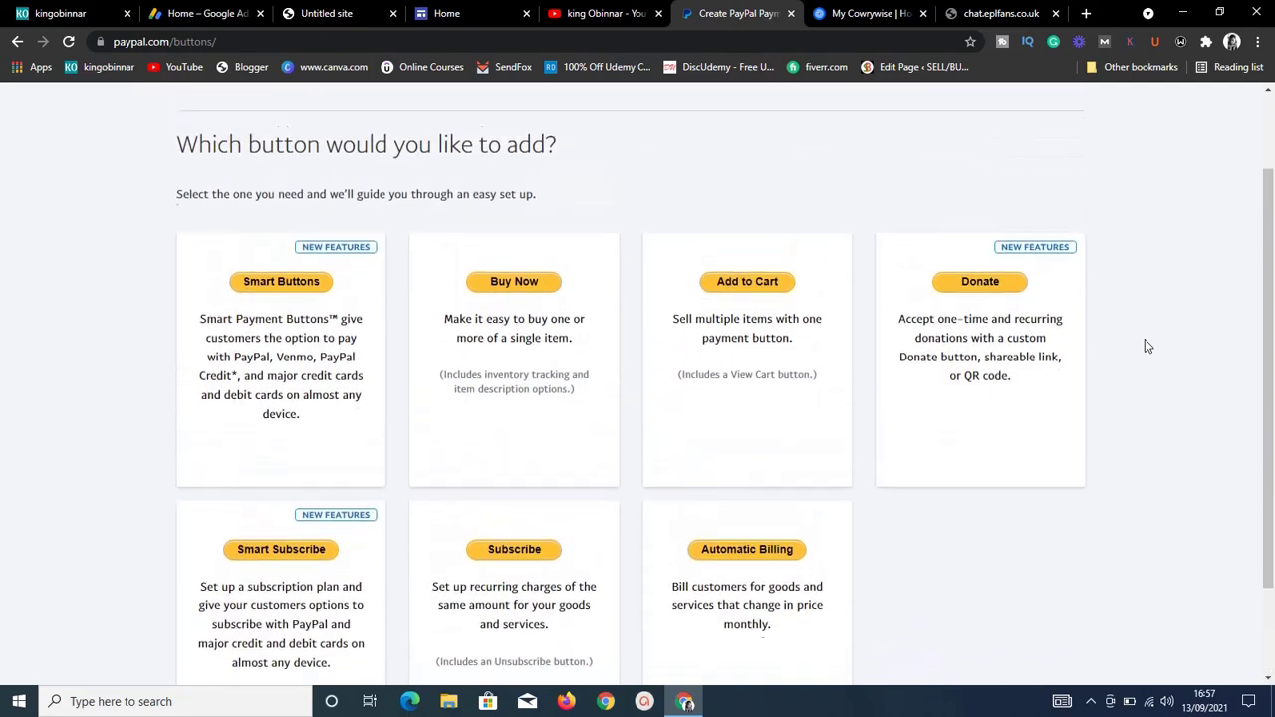
{"action": "scroll", "coordinate": [1145, 345], "scroll_direction": "down", "scroll_amount": 1}
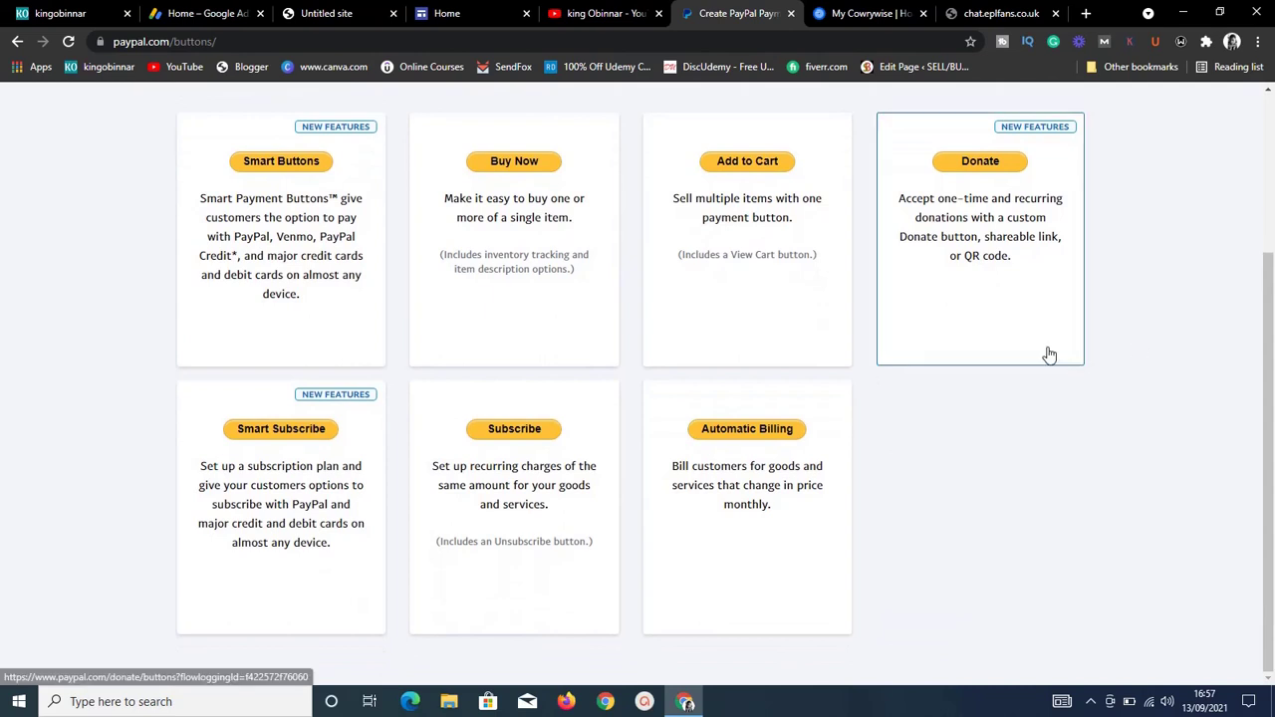
{"action": "left_click", "coordinate": [309, 165]}
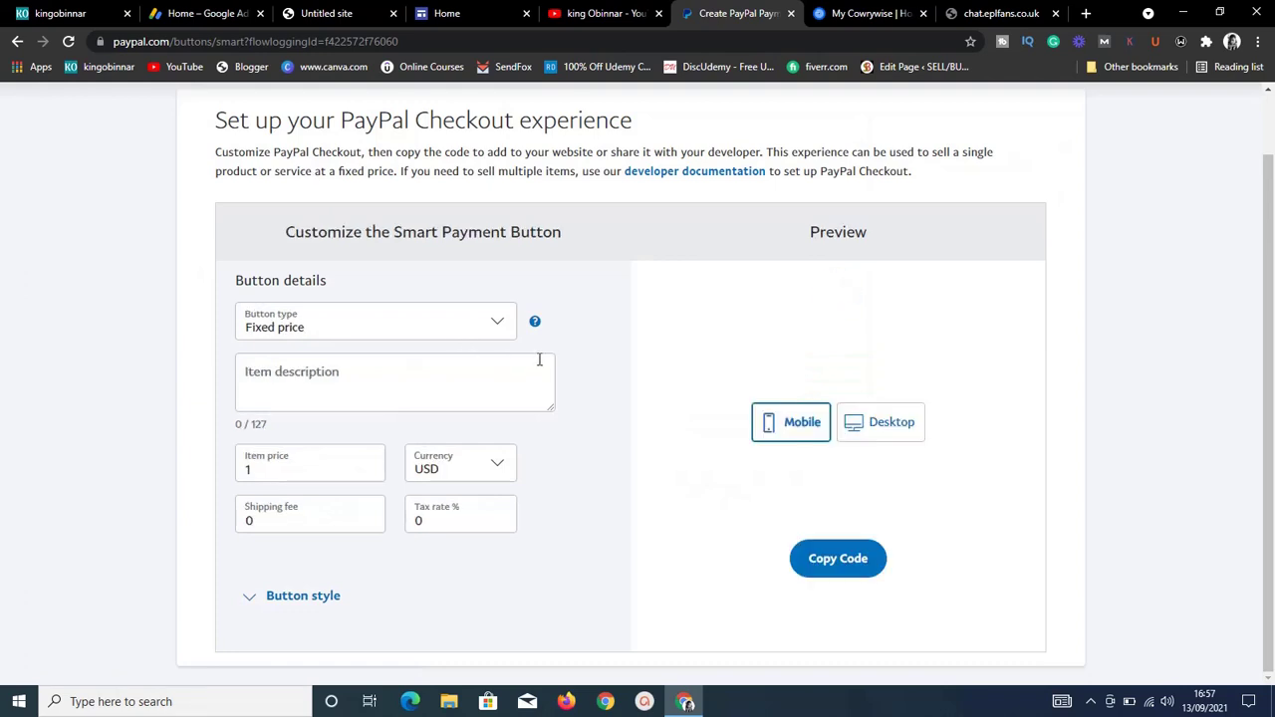
- Look over the Smart Payment Button setup form and show the button preview for Desktop
{"action": "scroll", "coordinate": [568, 351], "scroll_direction": "down", "scroll_amount": 1}
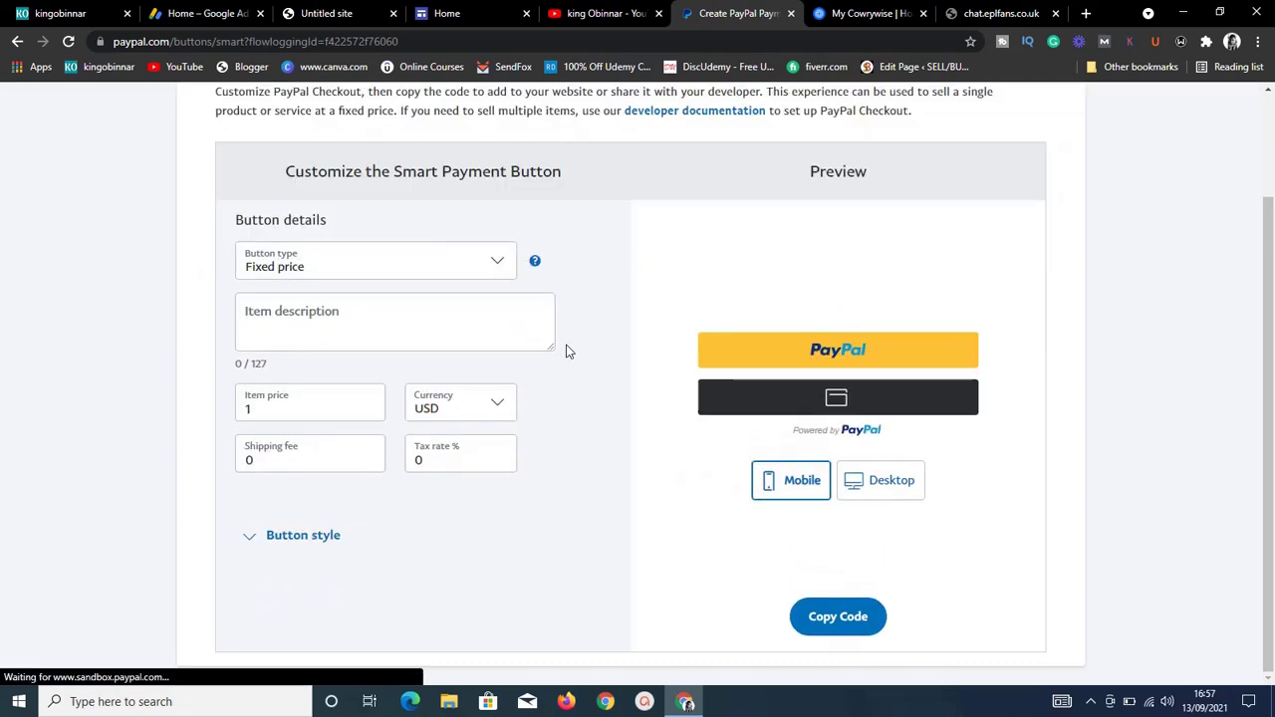
{"action": "scroll", "coordinate": [567, 351], "scroll_direction": "up", "scroll_amount": 1}
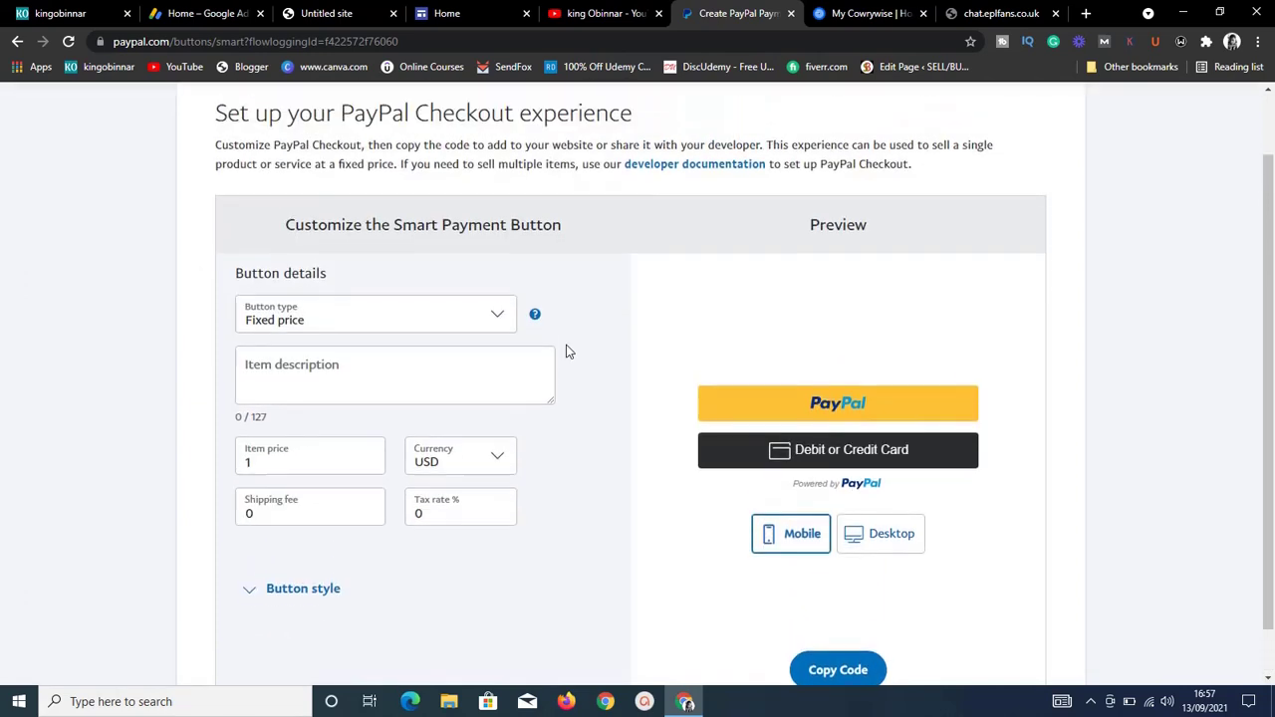
{"action": "left_click", "coordinate": [891, 542]}
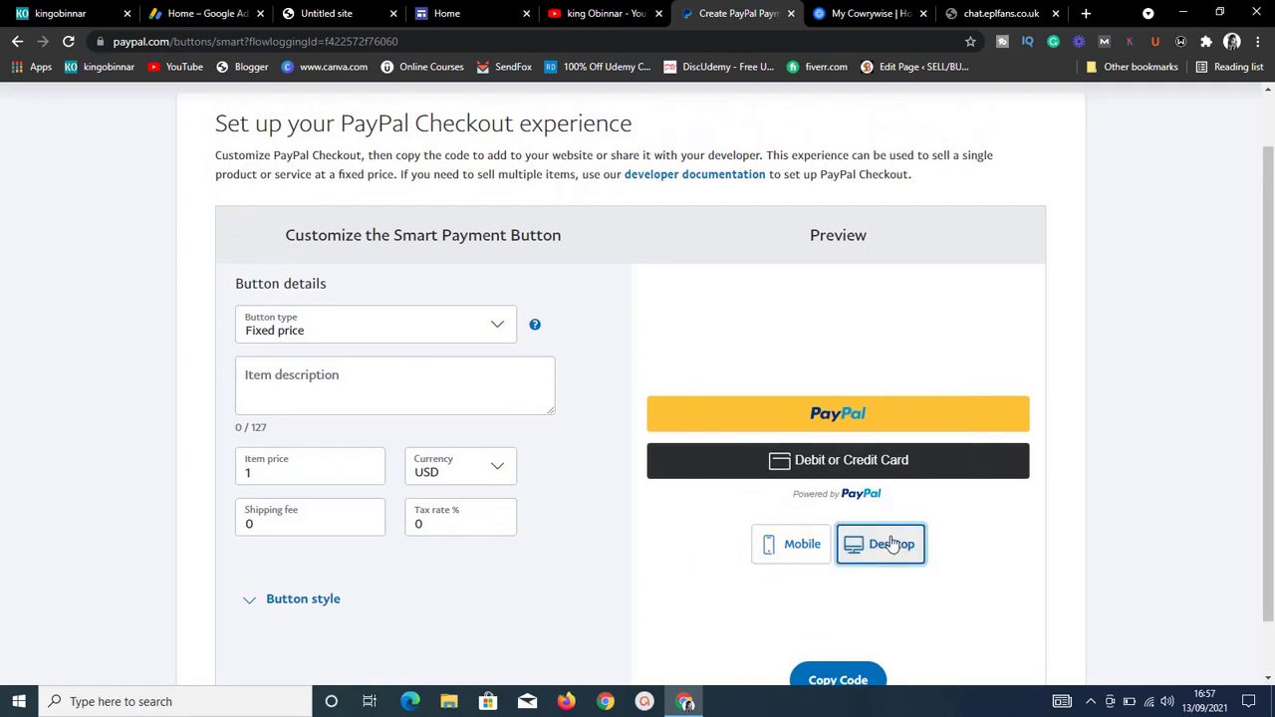
- Show the button preview for Mobile and keep Fixed price as the button type
{"action": "left_click", "coordinate": [804, 546]}
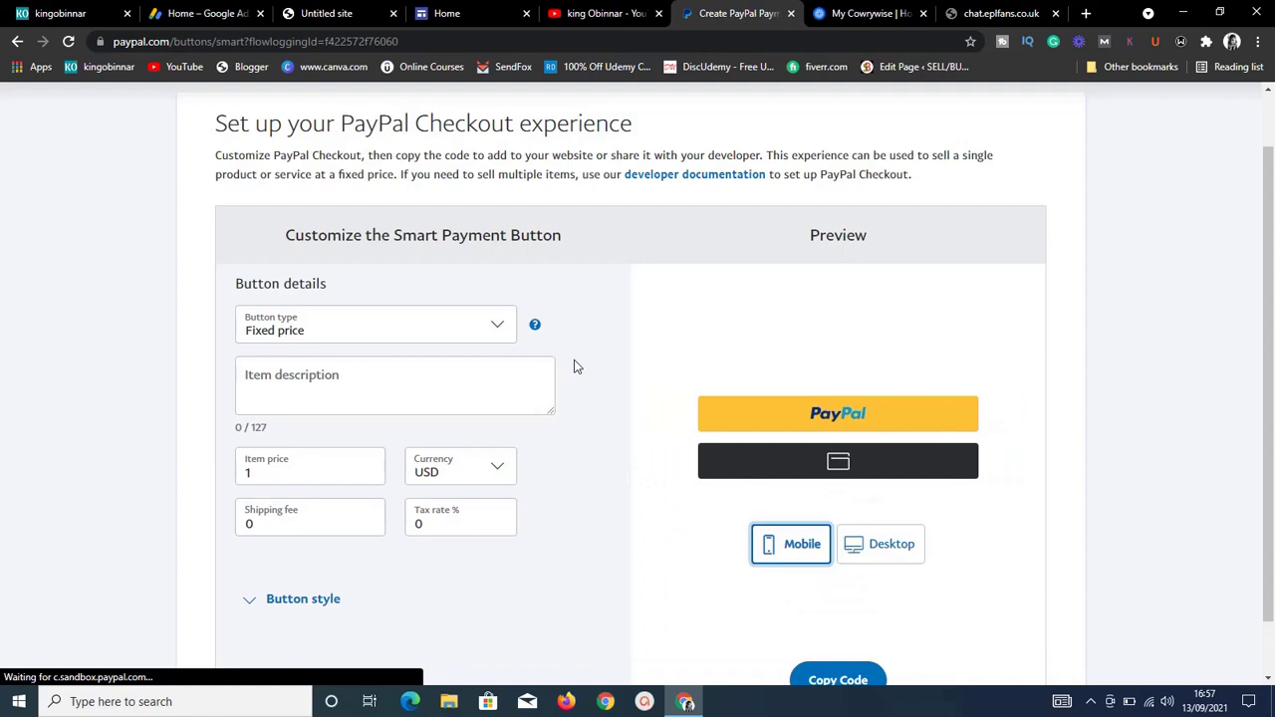
{"action": "left_click", "coordinate": [474, 336]}
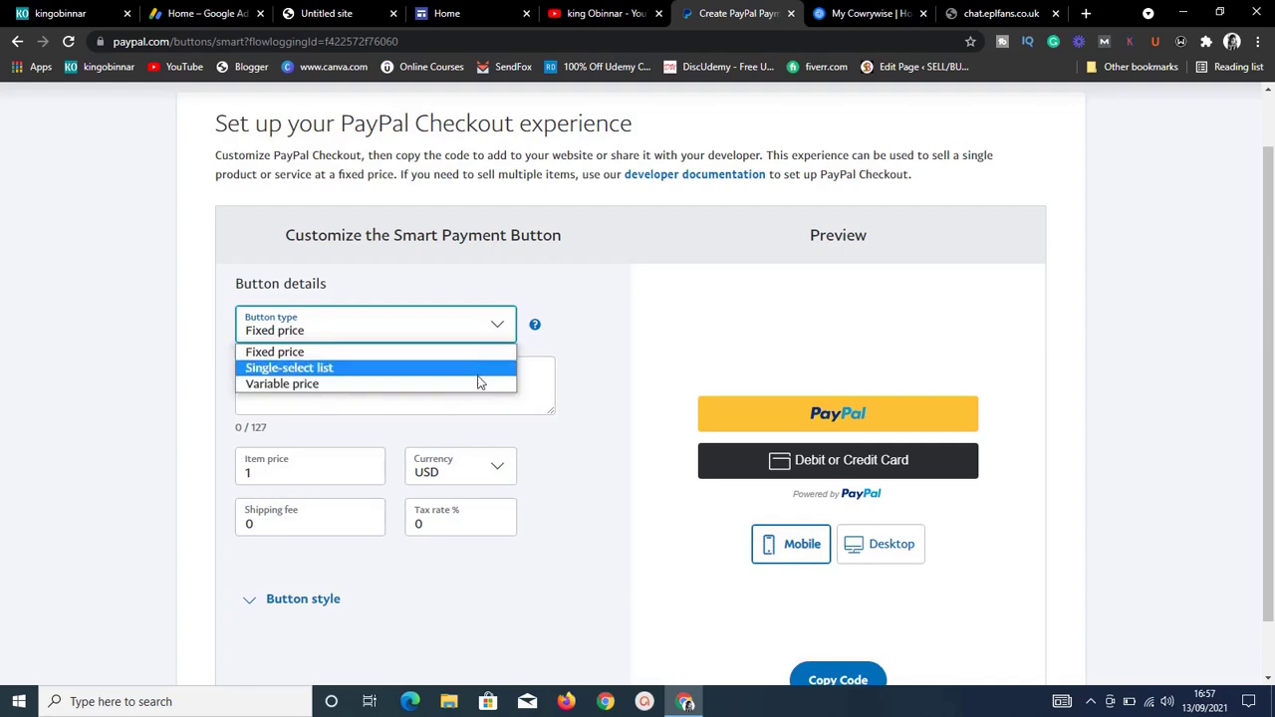
{"action": "left_click", "coordinate": [449, 351]}
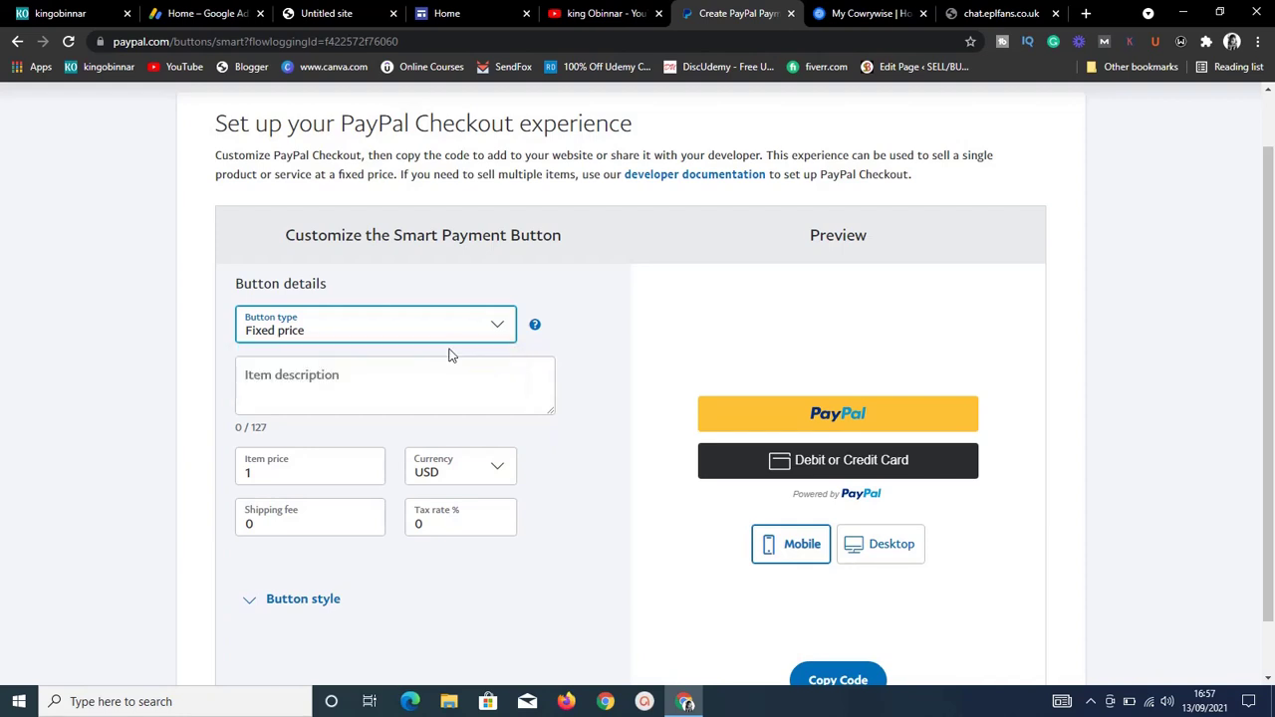
- Enter "This is a test 2" as the item description of the payment button
{"action": "left_click", "coordinate": [442, 384]}
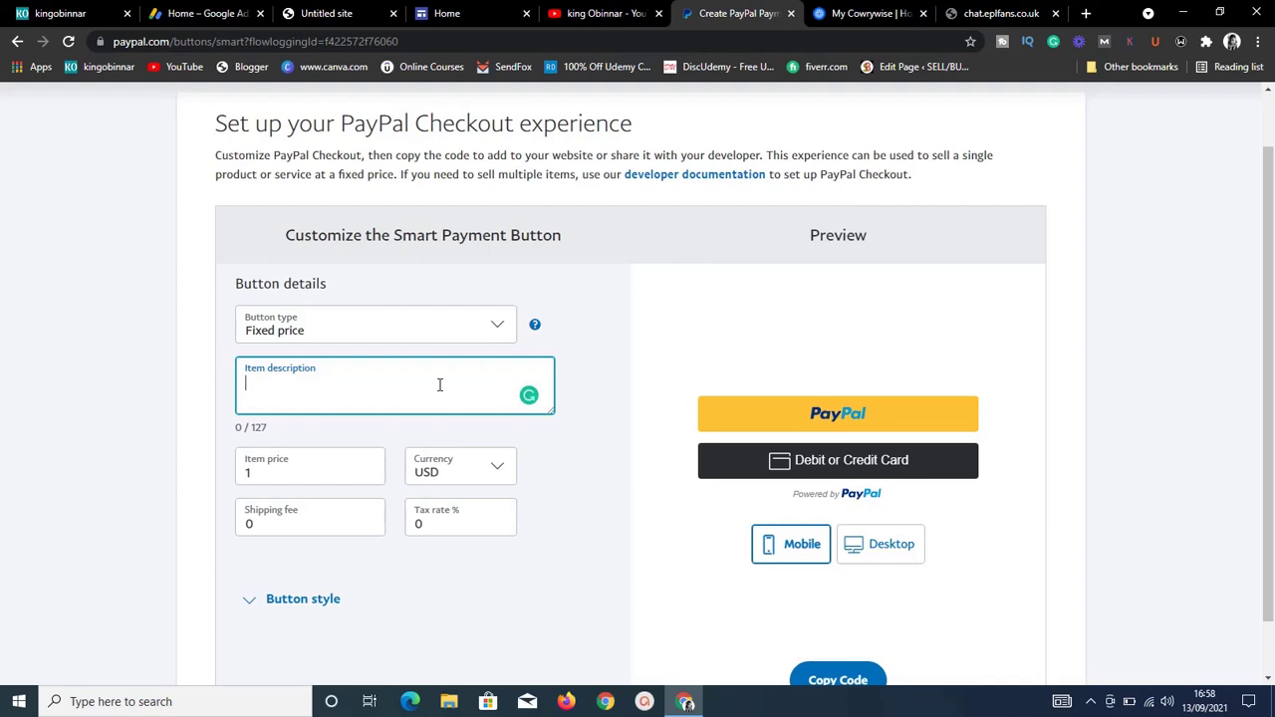
{"action": "type", "text": "This is a tests"}
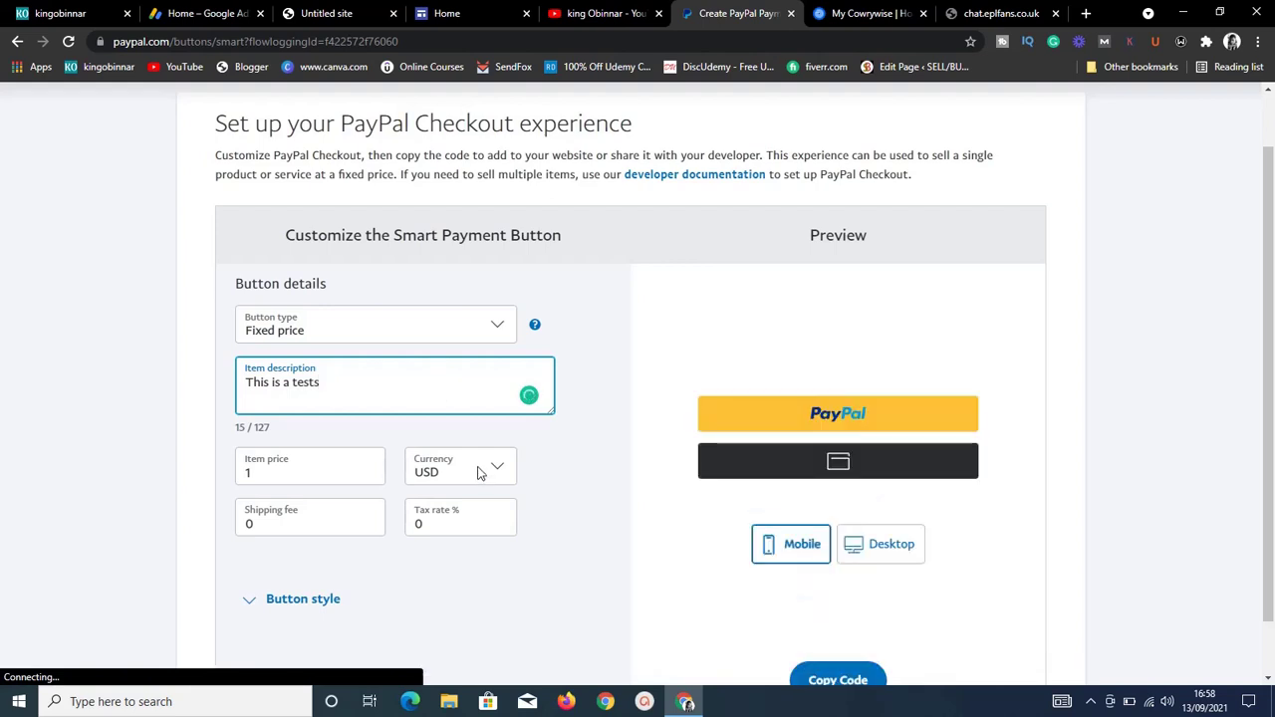
{"action": "key", "text": "BackSpace"}
{"action": "type", "text": "2"}
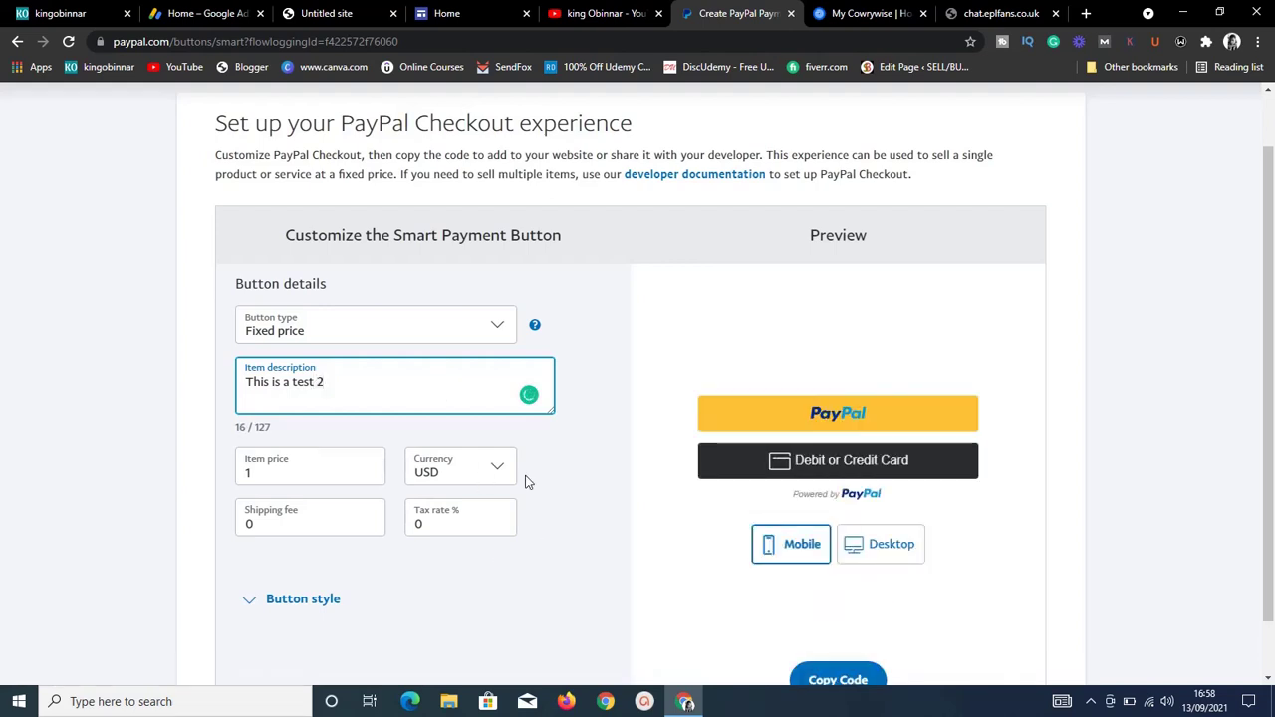
- Set the item price to 100 and look through the available currencies, keeping USD
{"action": "left_click", "coordinate": [344, 482]}
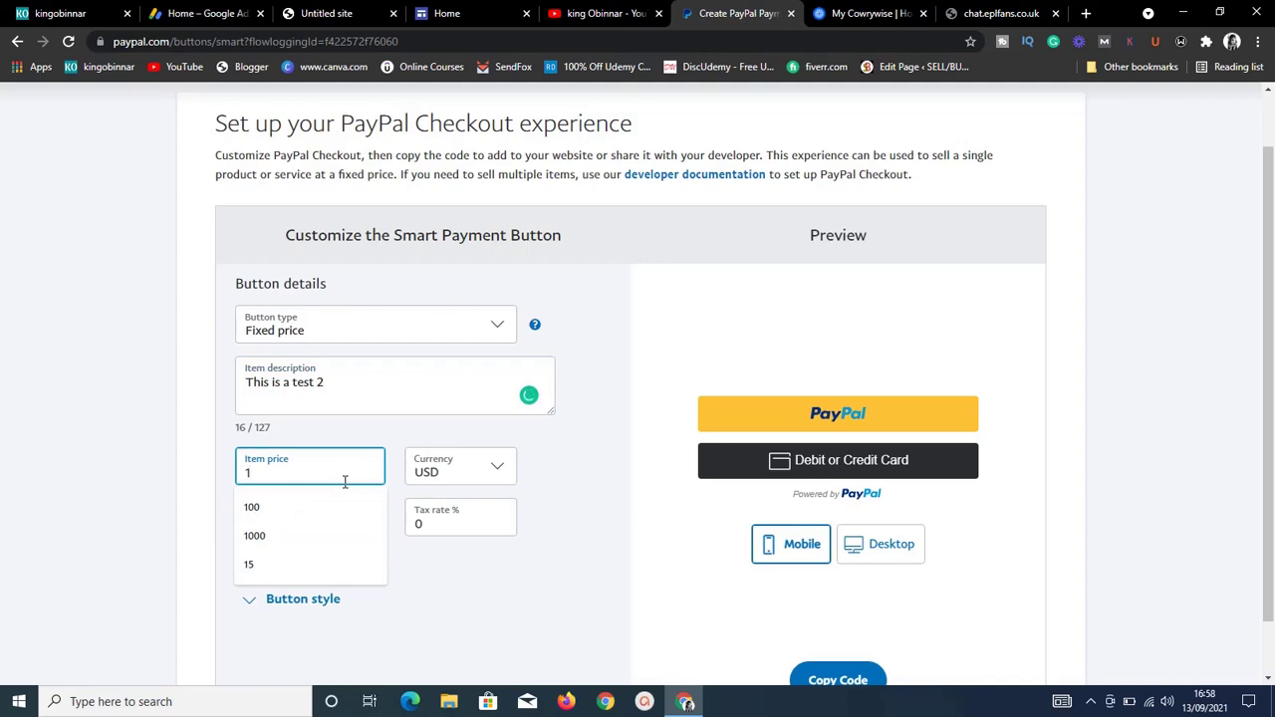
{"action": "left_click", "coordinate": [337, 511]}
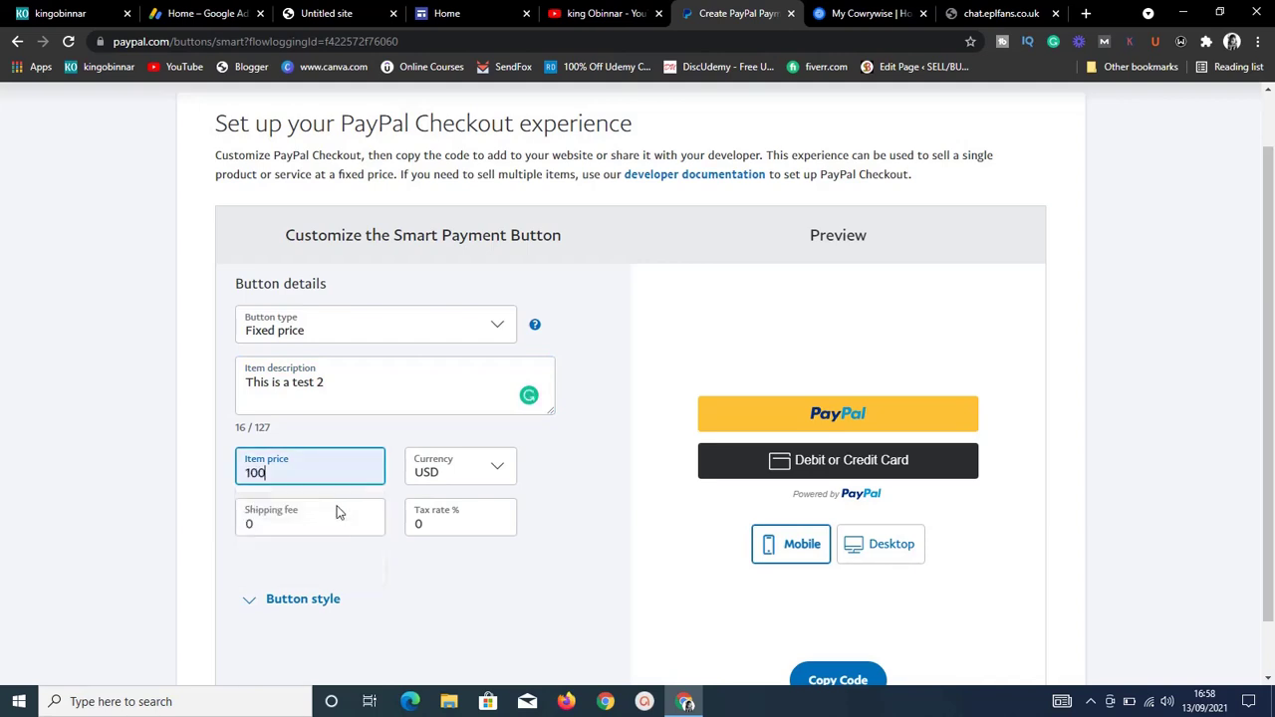
{"action": "left_click", "coordinate": [495, 470]}
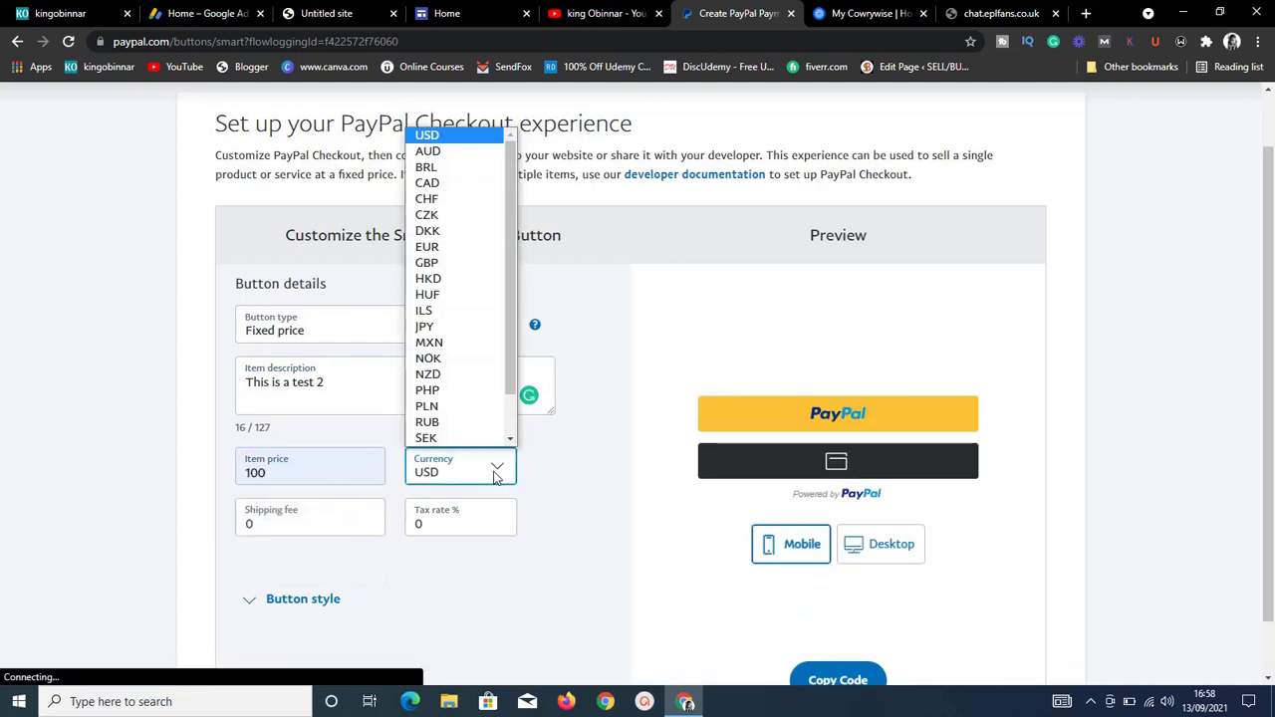
{"action": "left_click", "coordinate": [495, 472]}
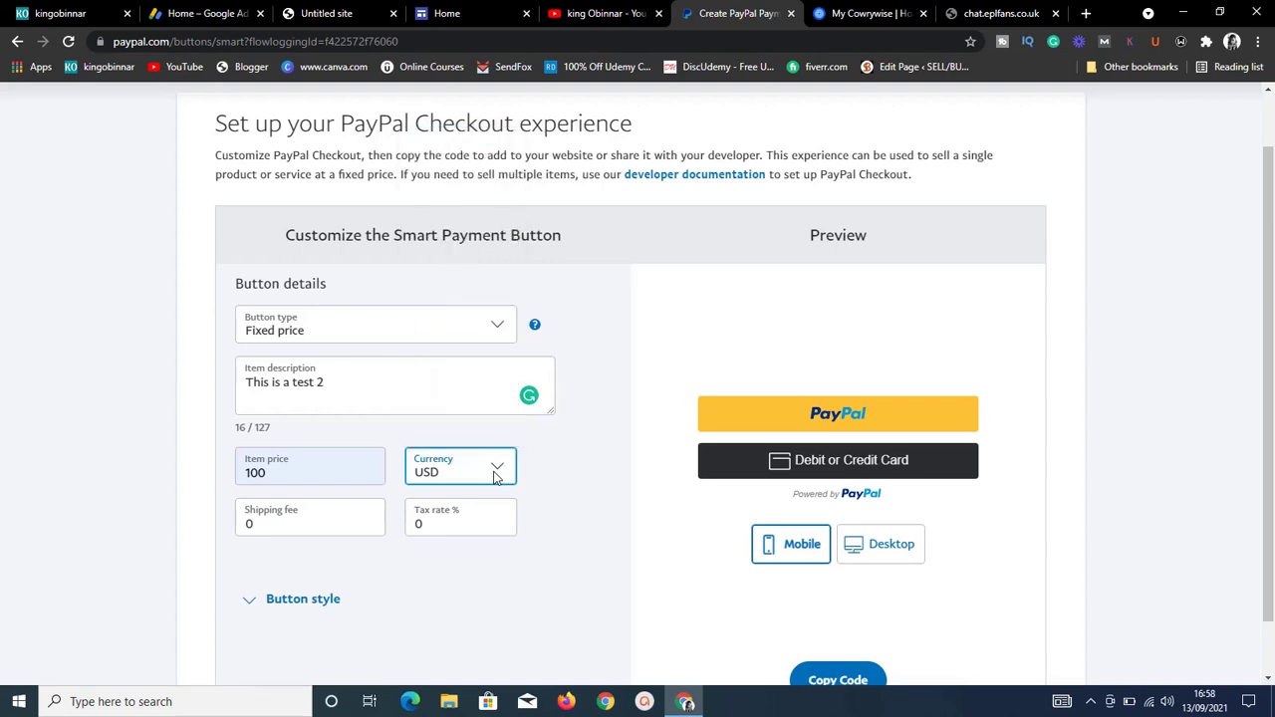
{"action": "left_click", "coordinate": [495, 479]}
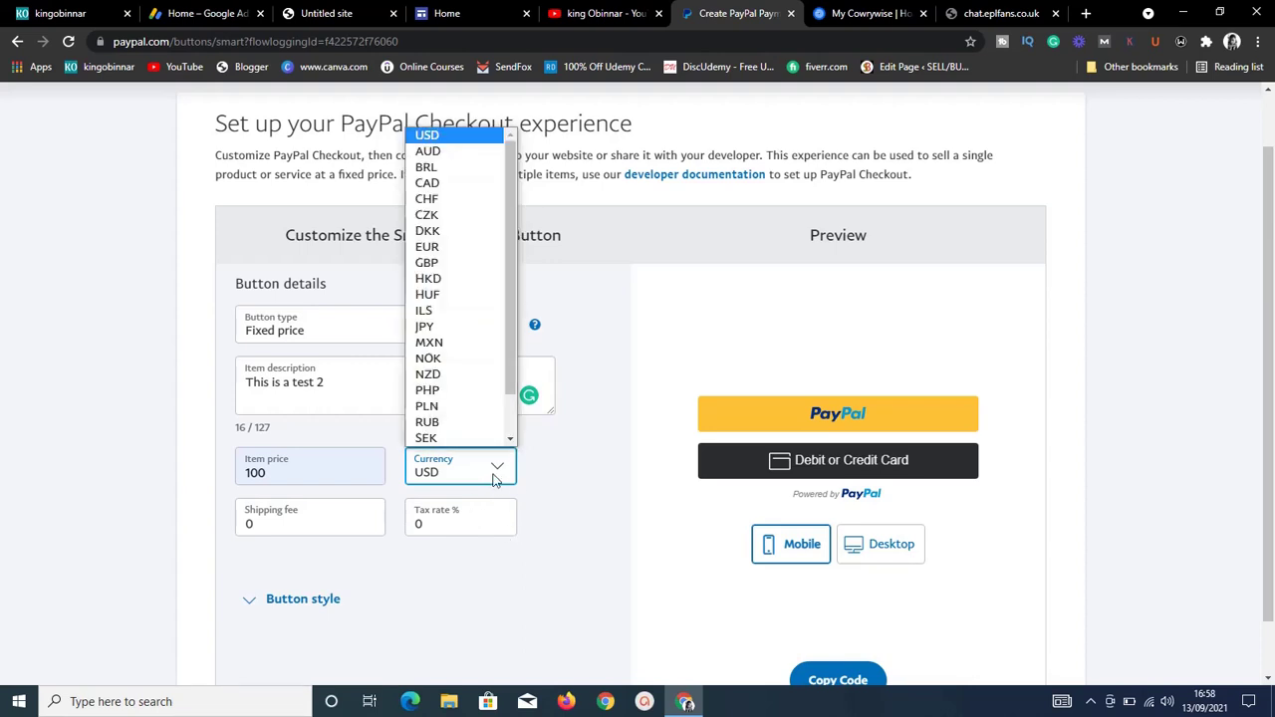
{"action": "scroll", "coordinate": [509, 445], "scroll_direction": "down", "scroll_amount": 3}
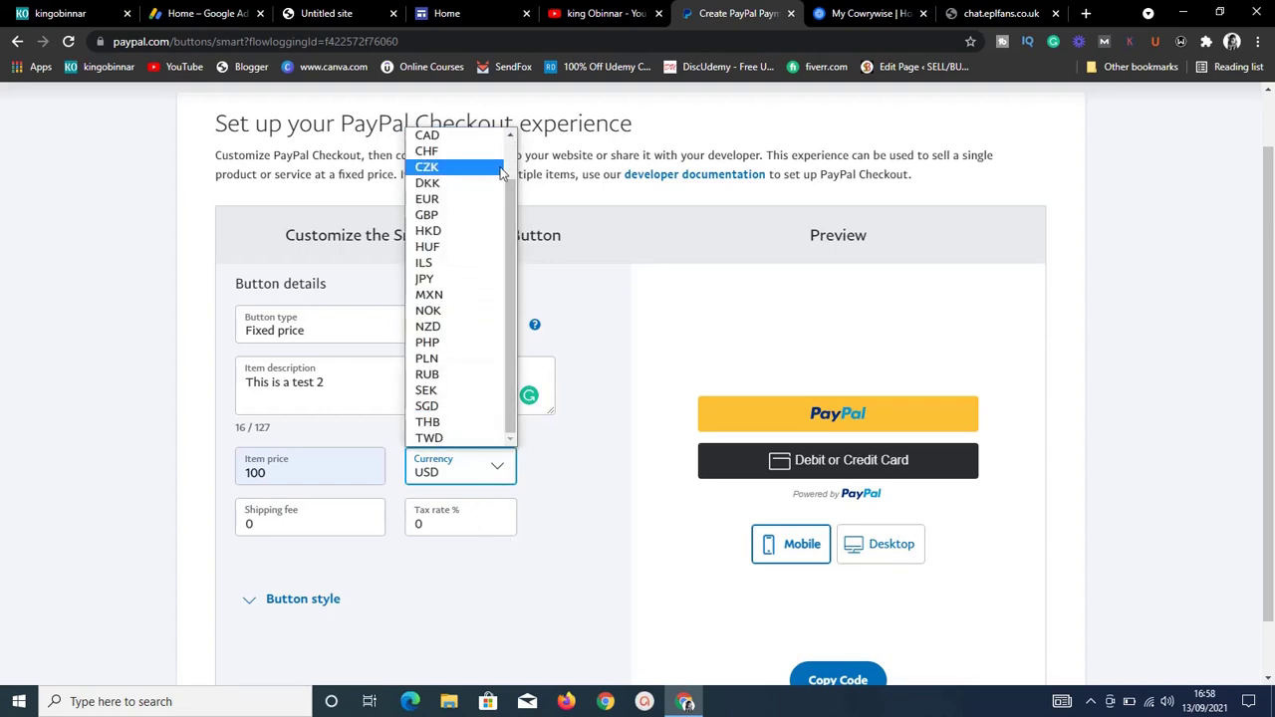
{"action": "scroll", "coordinate": [513, 139], "scroll_direction": "up", "scroll_amount": 1}
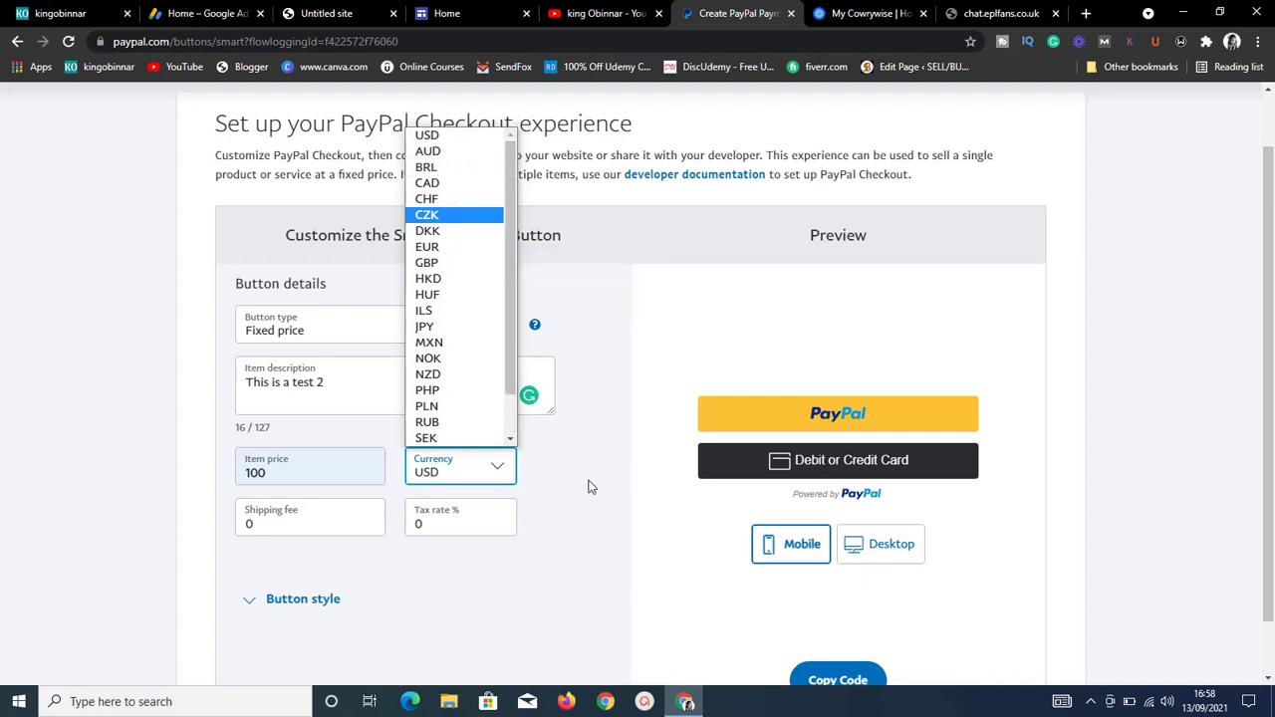
{"action": "key", "text": "Tab"}
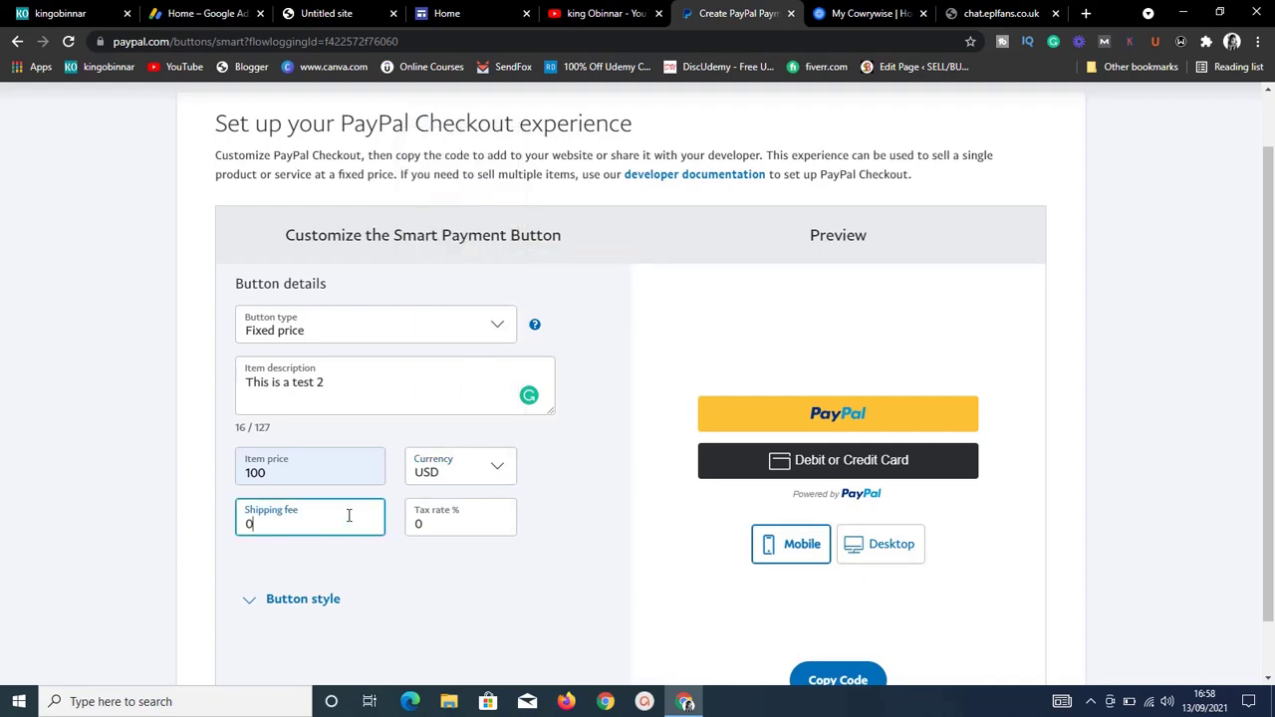
{"action": "left_click", "coordinate": [420, 562]}
- Expand the button style options and compare the Horizontal and Vertical layouts in the preview, ending on Vertical
{"action": "left_click", "coordinate": [320, 612]}
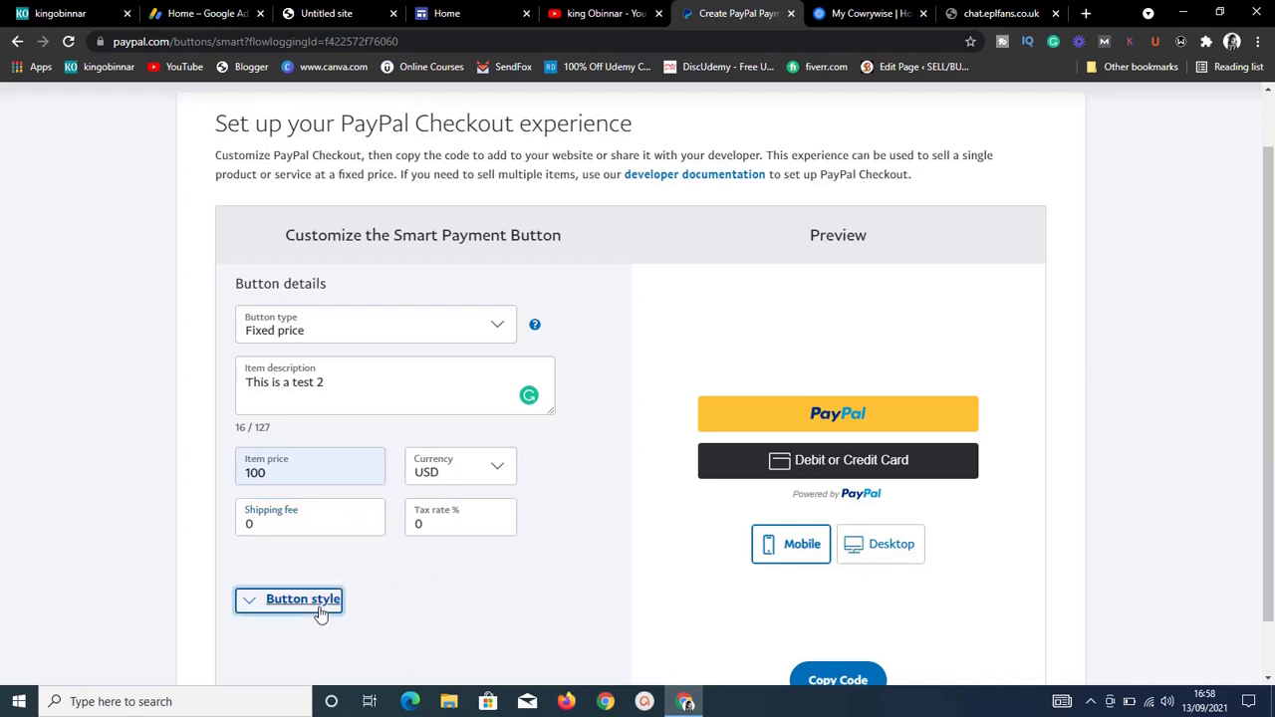
{"action": "left_click", "coordinate": [526, 611]}
{"action": "scroll", "coordinate": [526, 612], "scroll_direction": "down", "scroll_amount": 3}
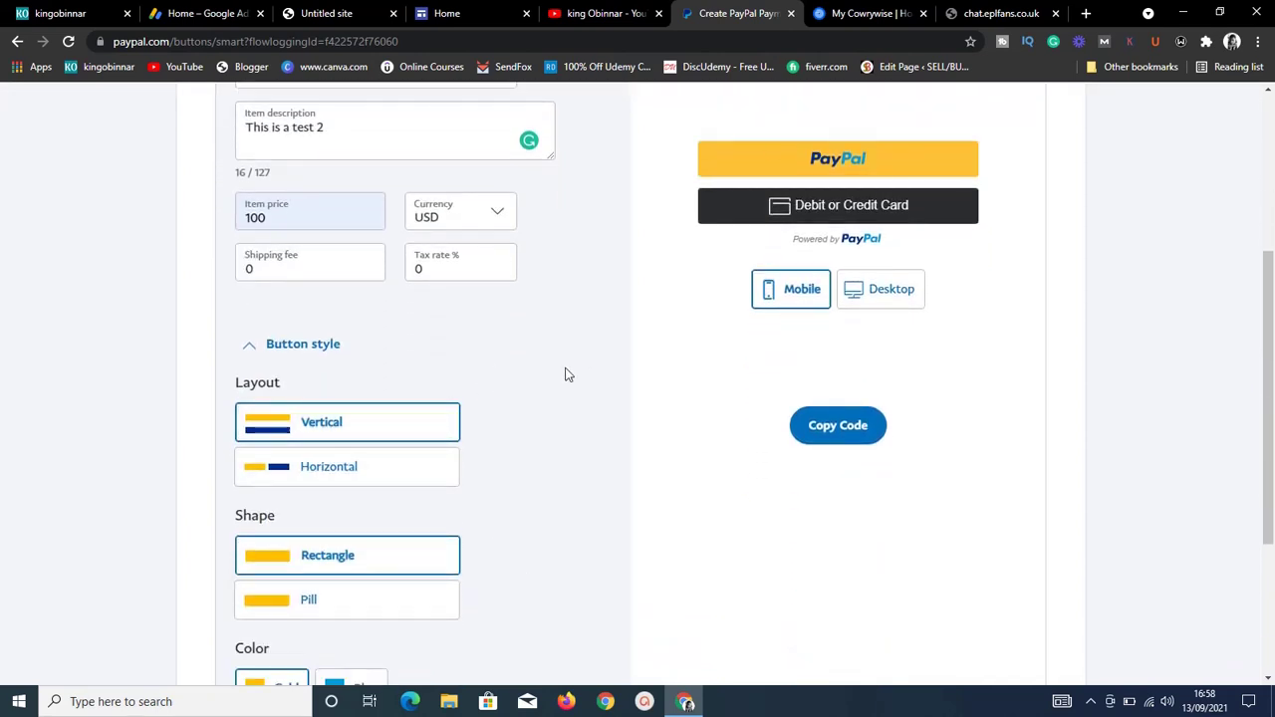
{"action": "left_click", "coordinate": [398, 476]}
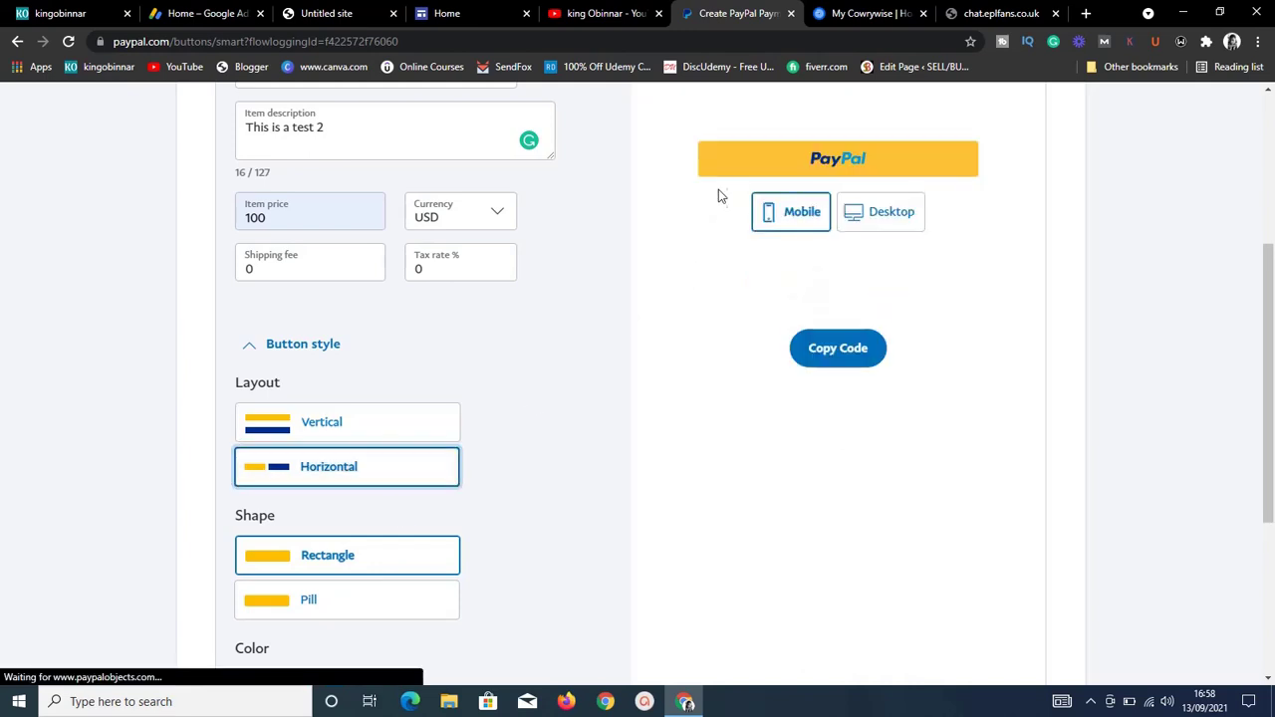
{"action": "left_click", "coordinate": [427, 470]}
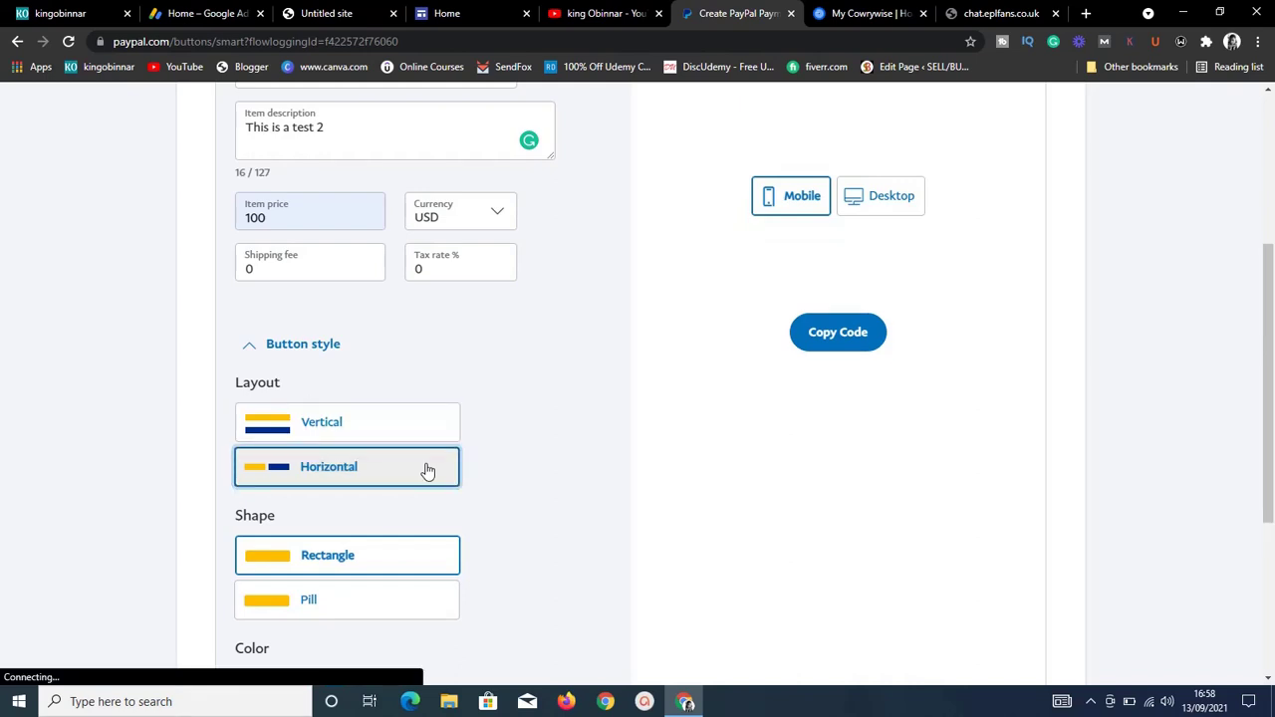
{"action": "left_click", "coordinate": [429, 438]}
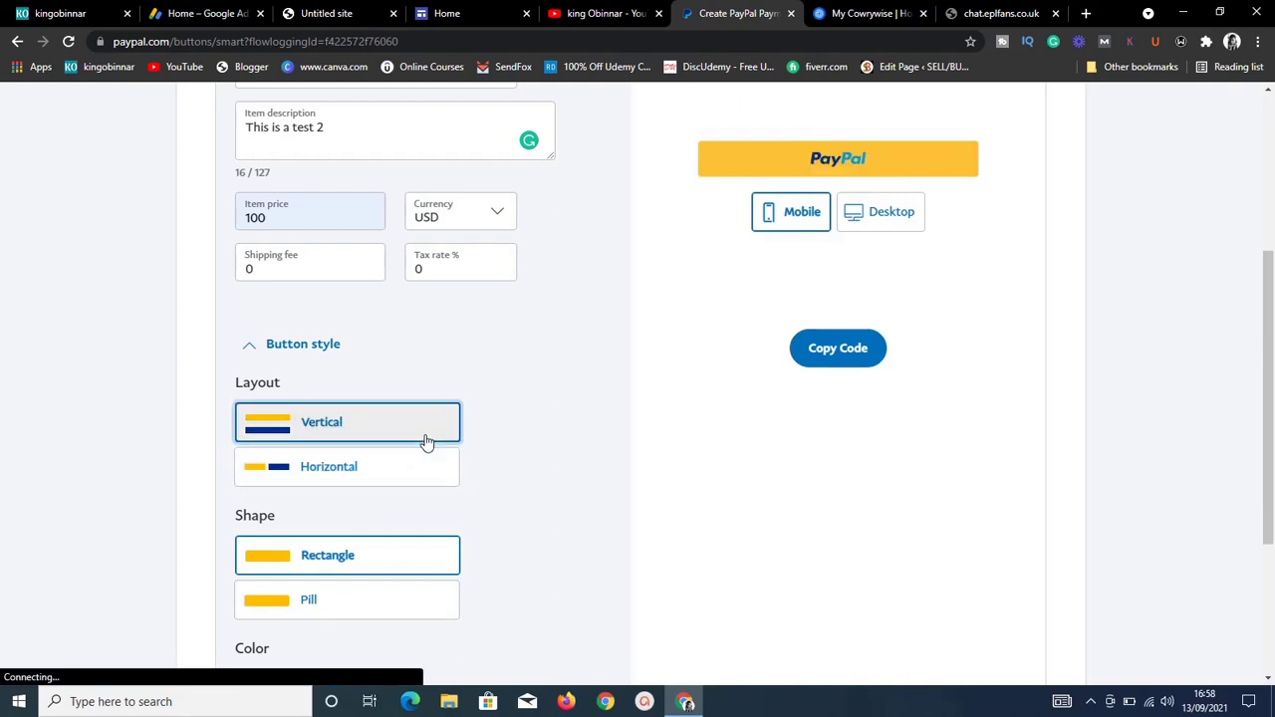
{"action": "left_click", "coordinate": [409, 488]}
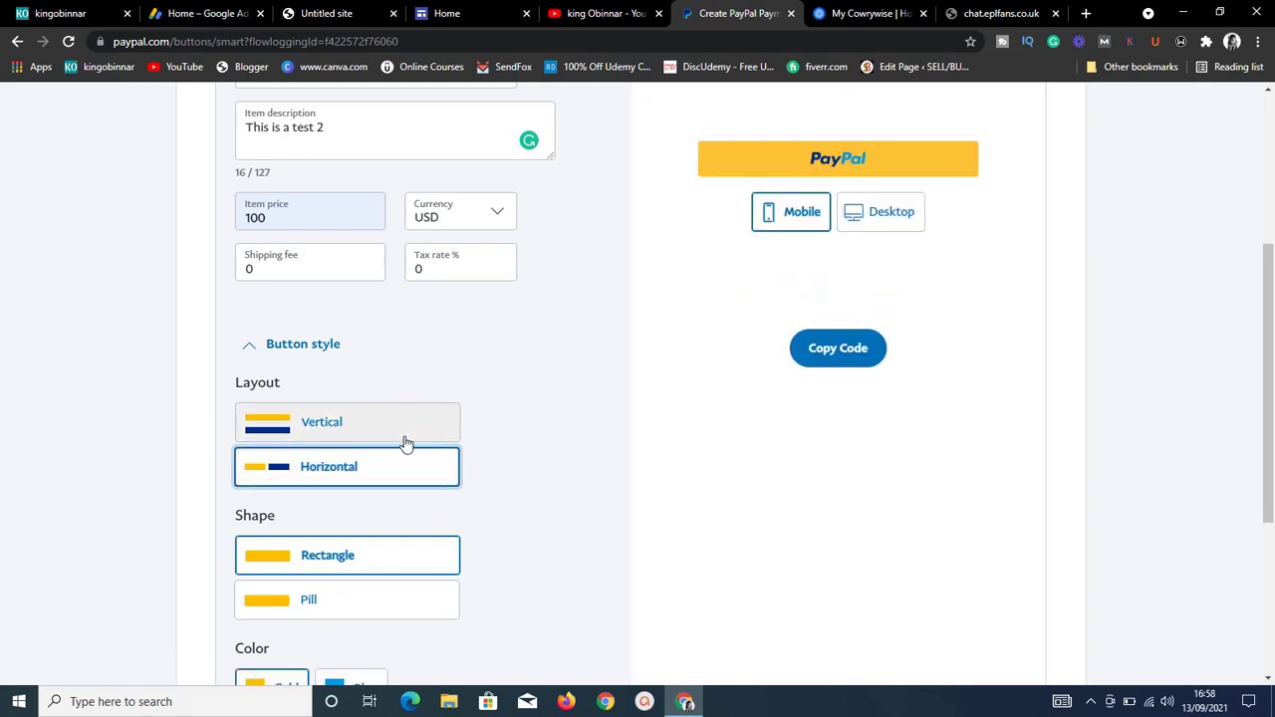
{"action": "left_click", "coordinate": [405, 438]}
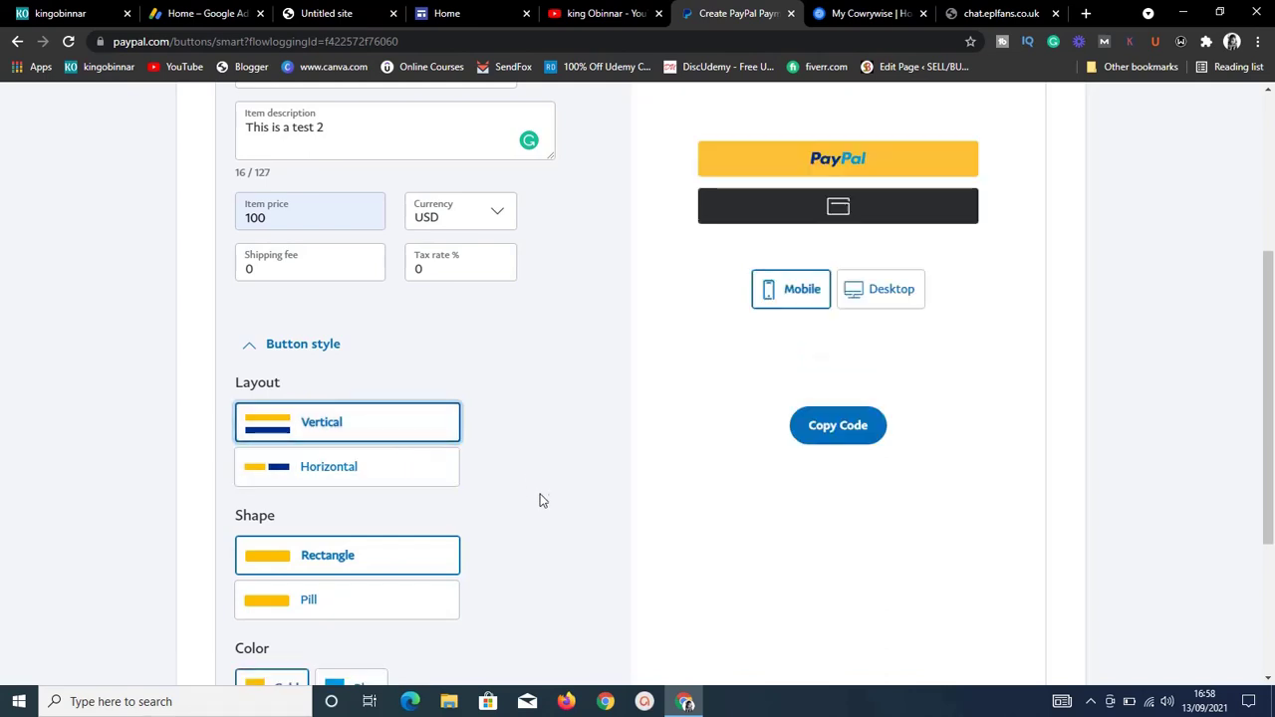
{"action": "key", "text": "Down"}
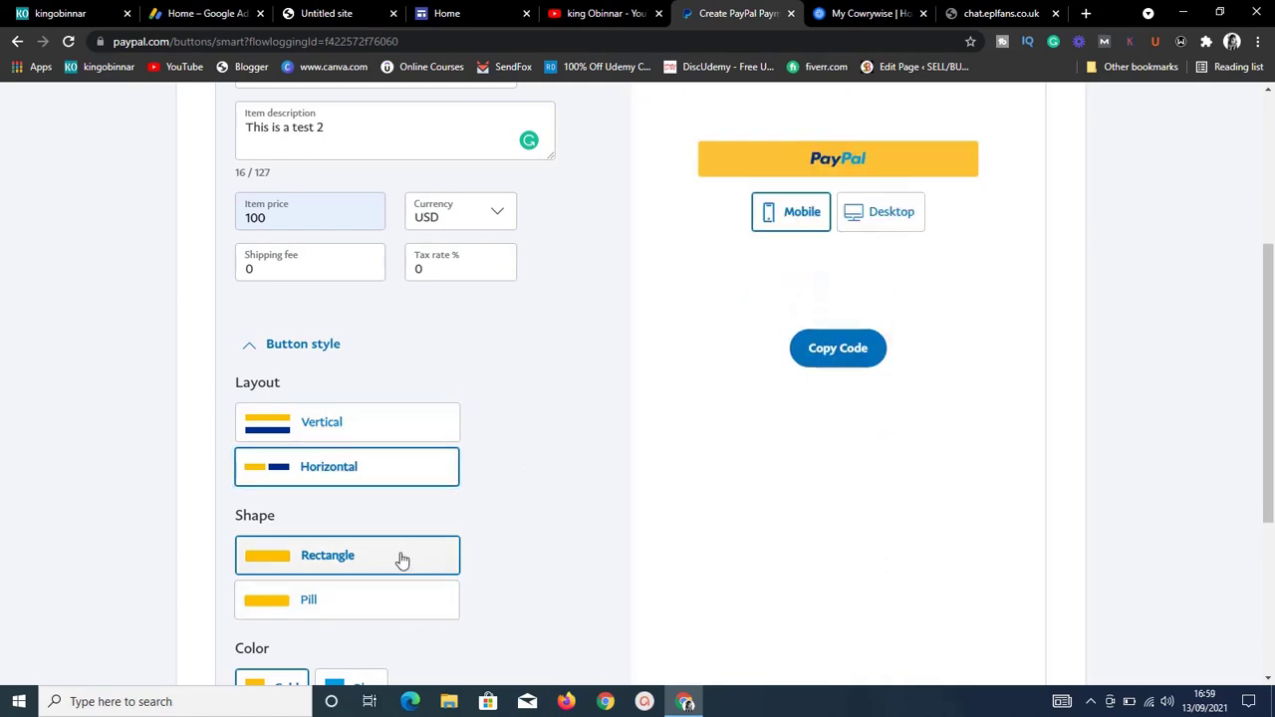
{"action": "left_click", "coordinate": [396, 432]}
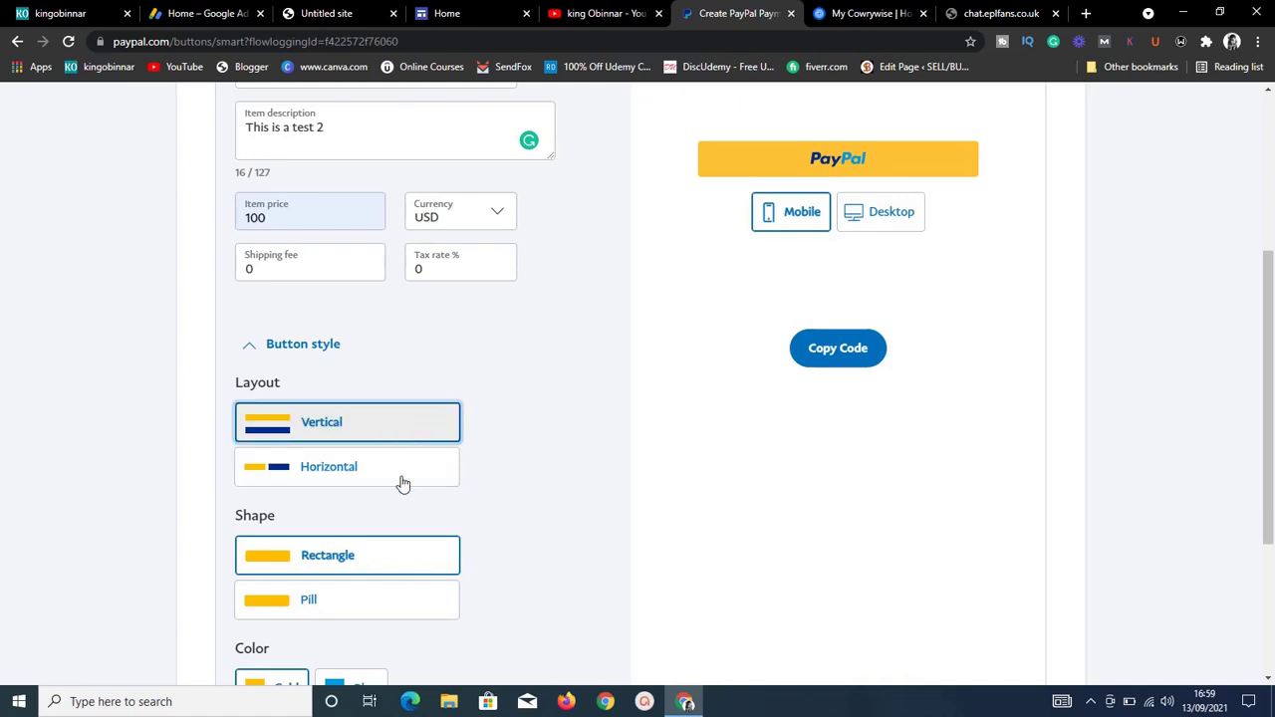
- Set the button shape to Pill and try the Gold and Blue colors before choosing Black
{"action": "left_click", "coordinate": [401, 616]}
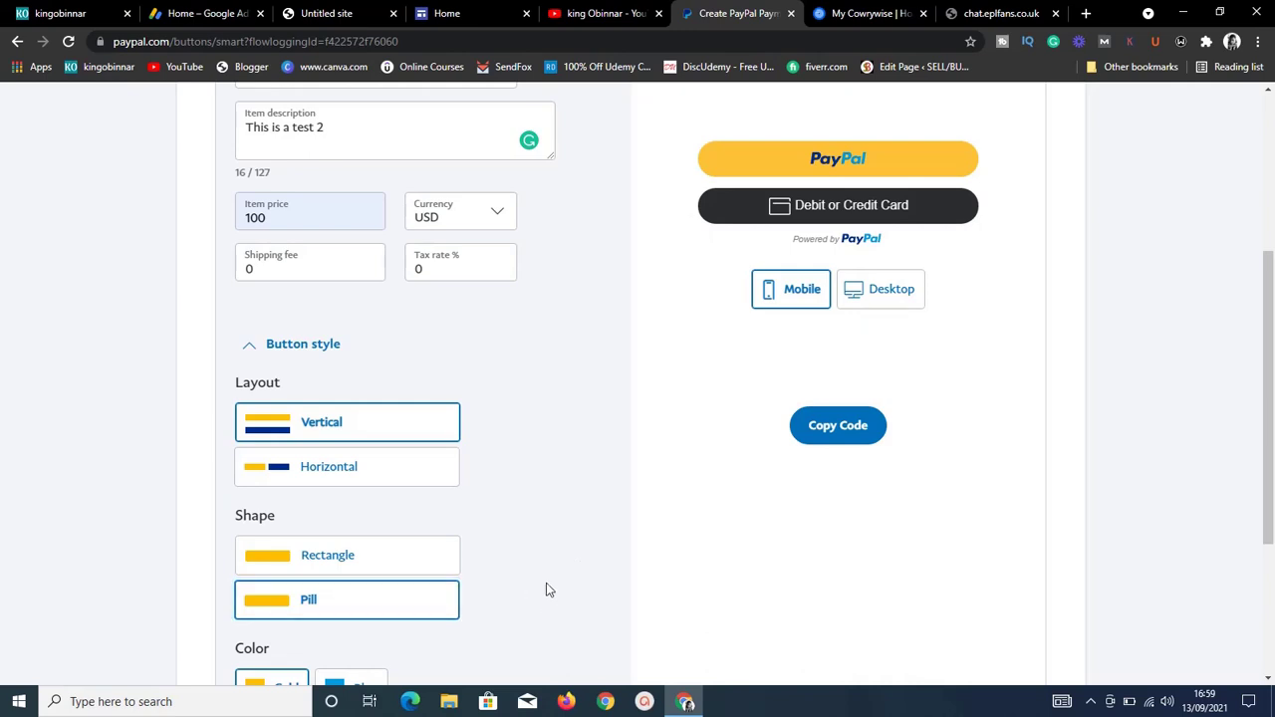
{"action": "scroll", "coordinate": [546, 588], "scroll_direction": "down", "scroll_amount": 1}
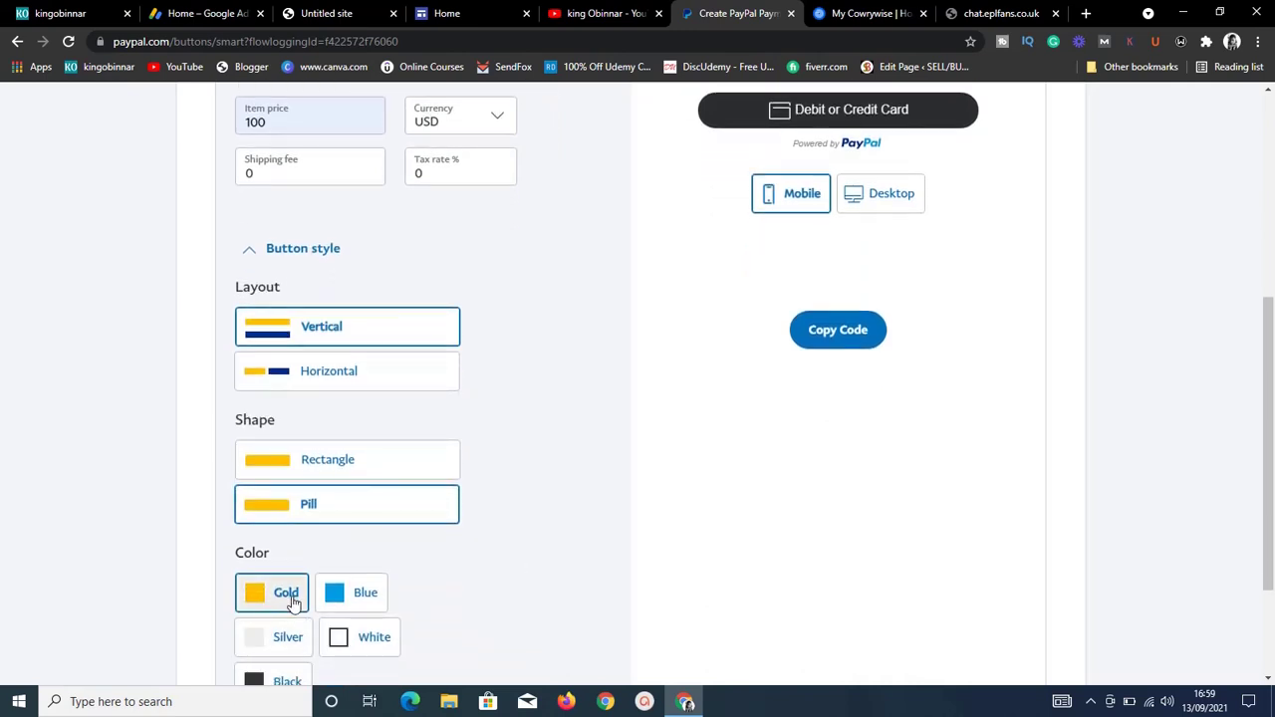
{"action": "left_click", "coordinate": [257, 595]}
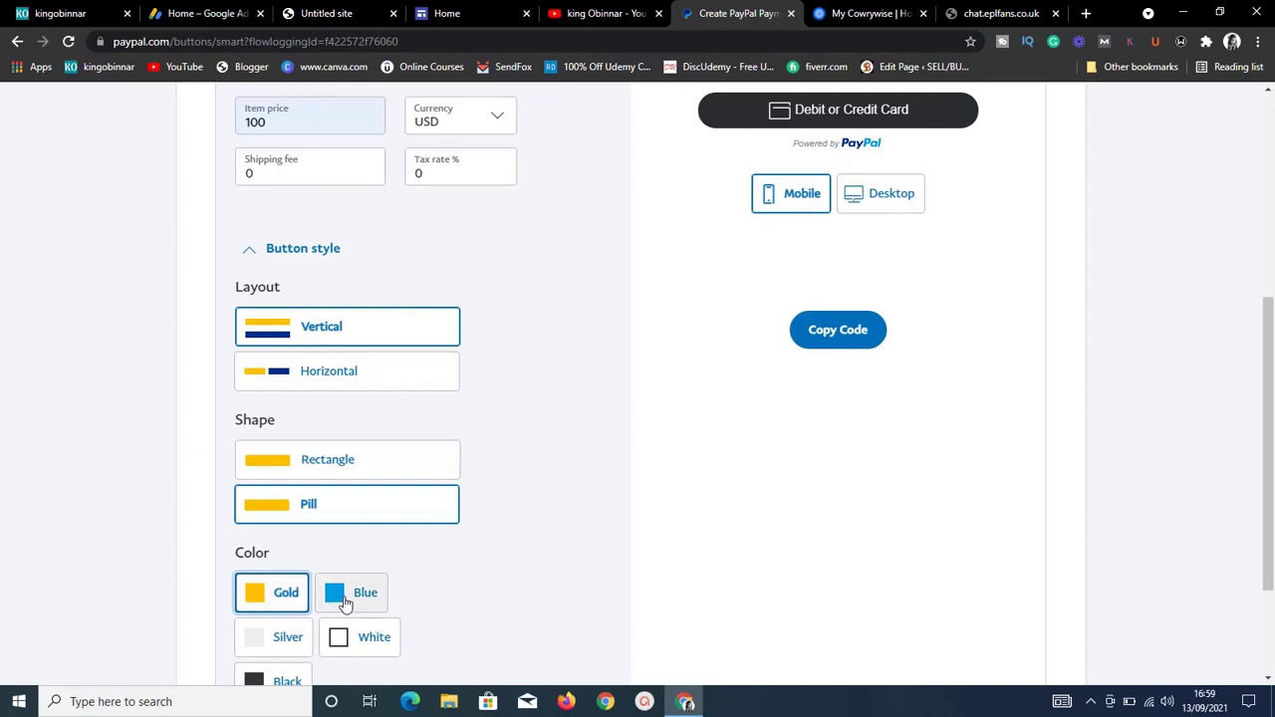
{"action": "left_click", "coordinate": [354, 602]}
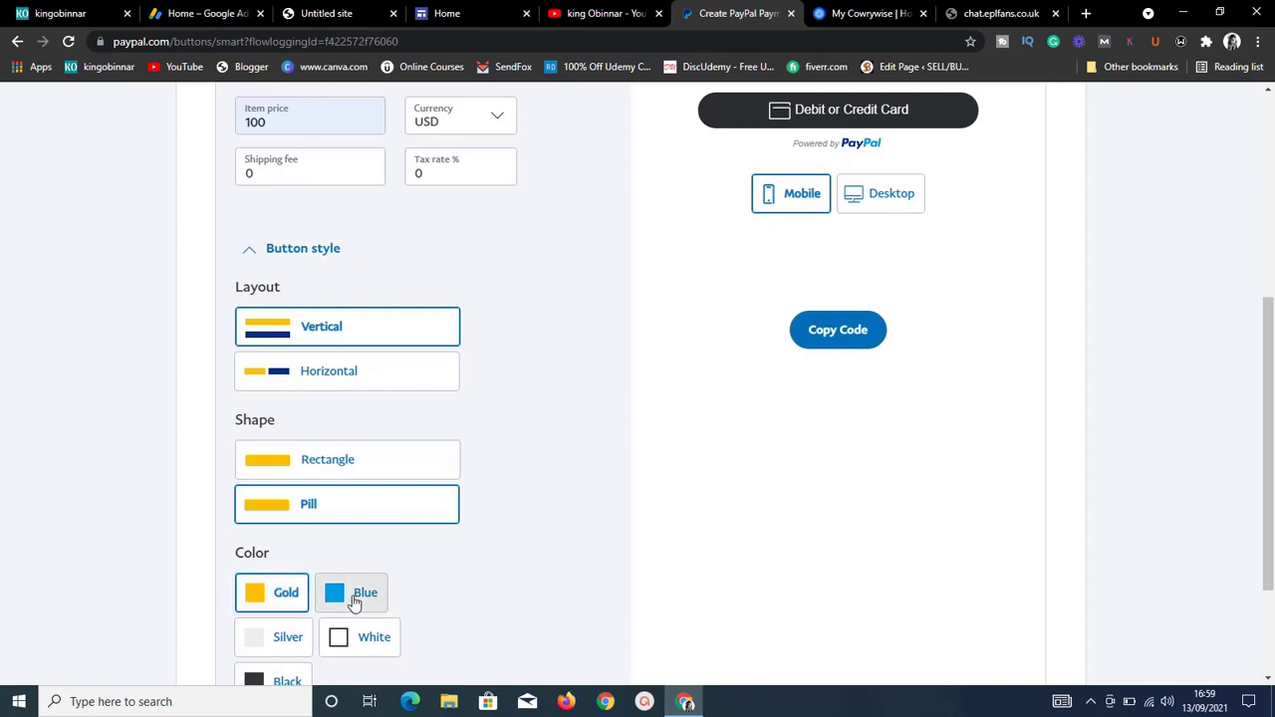
{"action": "left_click", "coordinate": [279, 604]}
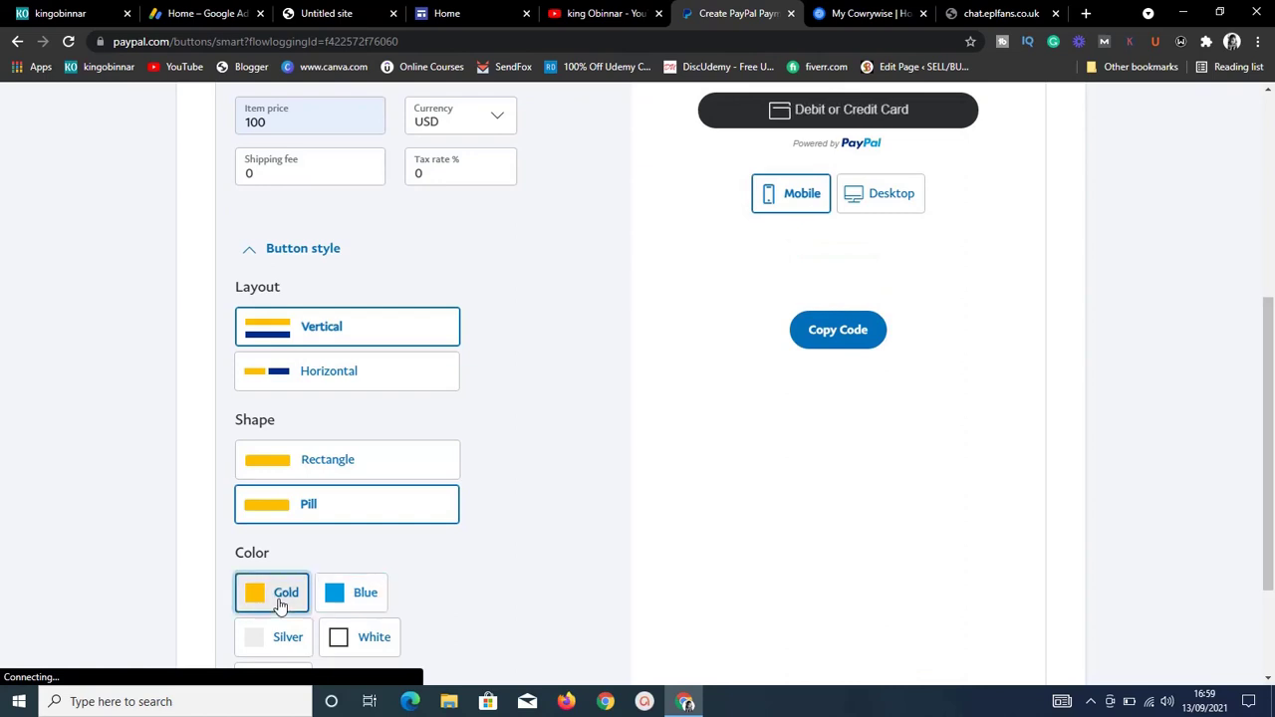
{"action": "left_click", "coordinate": [370, 605]}
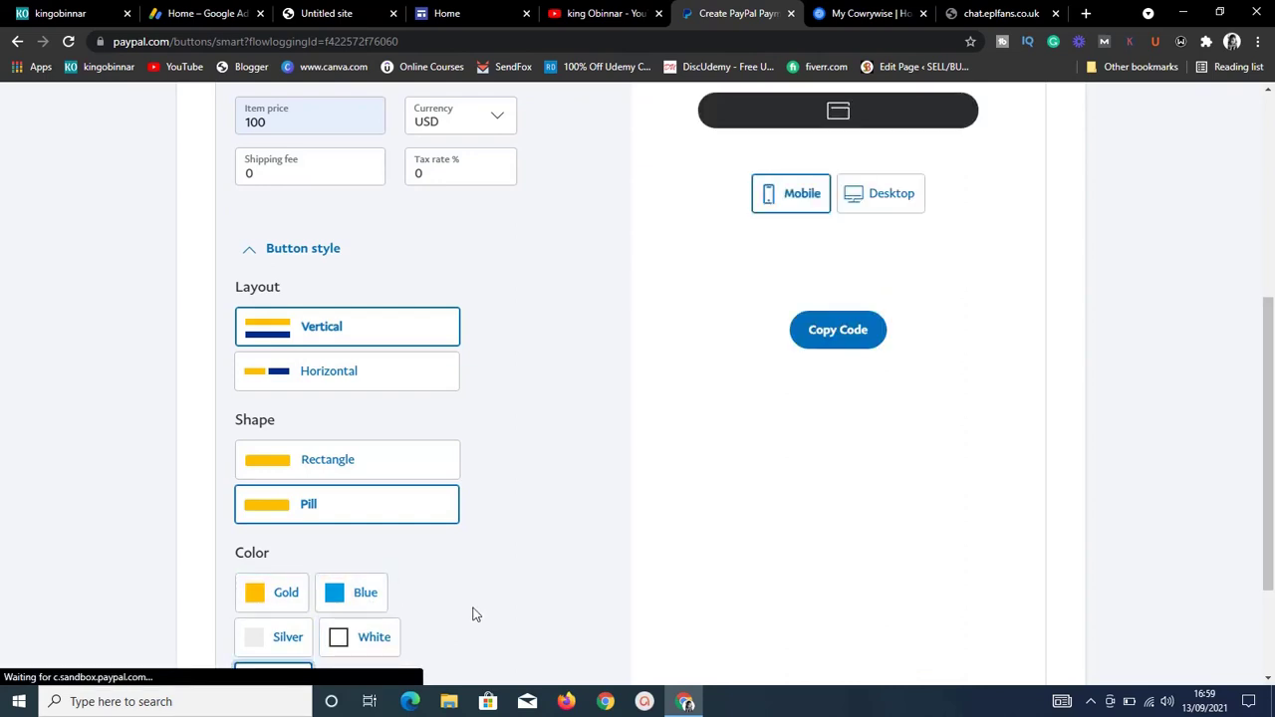
- Set the button text to Buy Now and check the styled button in the preview
{"action": "scroll", "coordinate": [473, 614], "scroll_direction": "down", "scroll_amount": 3}
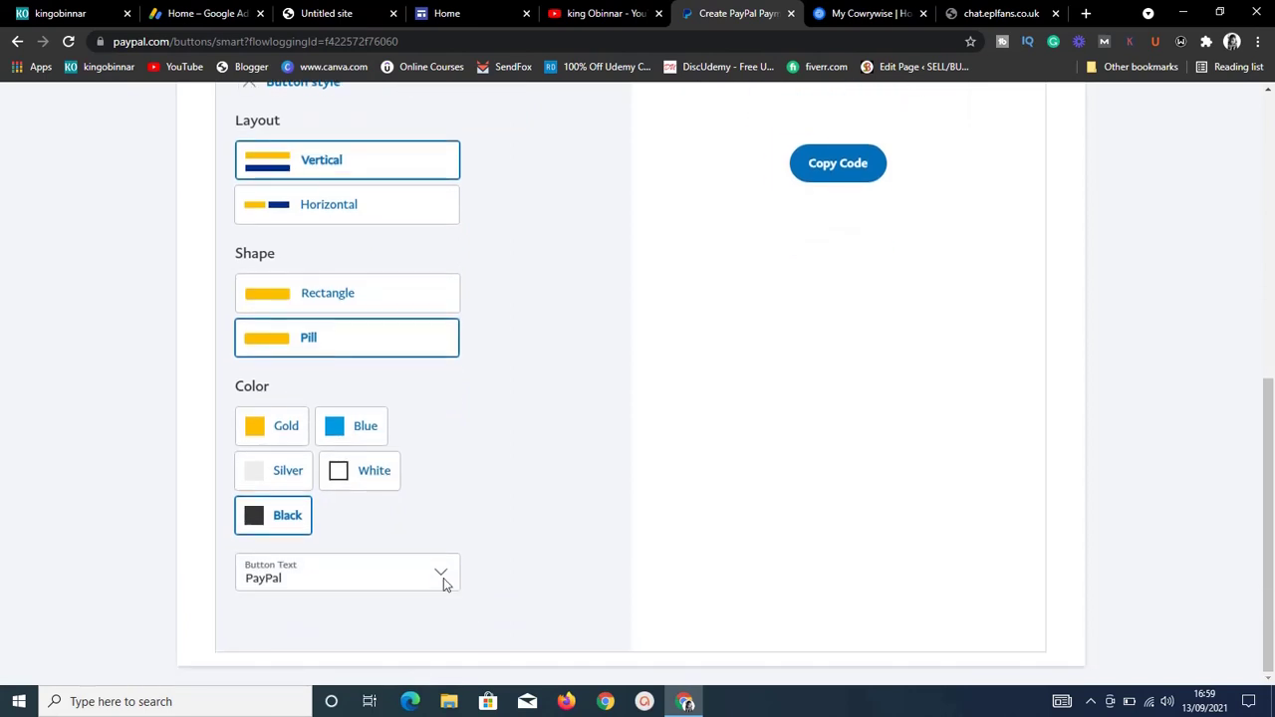
{"action": "left_click", "coordinate": [443, 583]}
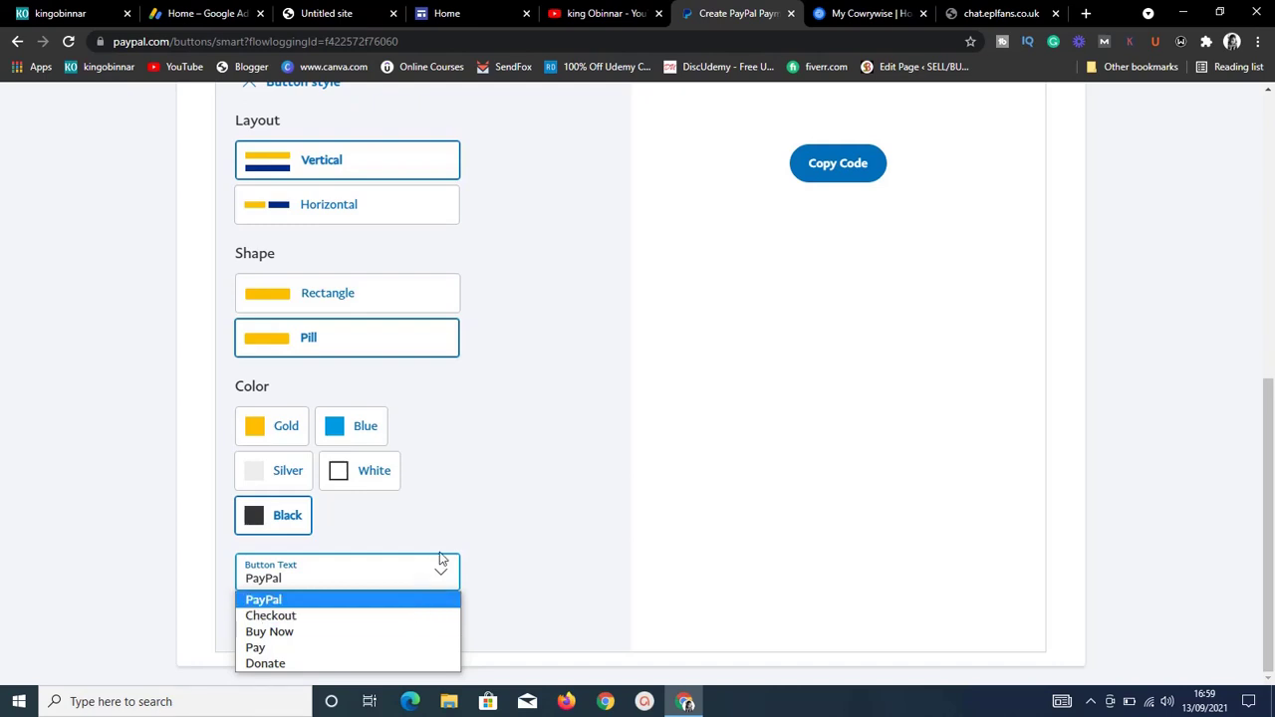
{"action": "left_click", "coordinate": [399, 633]}
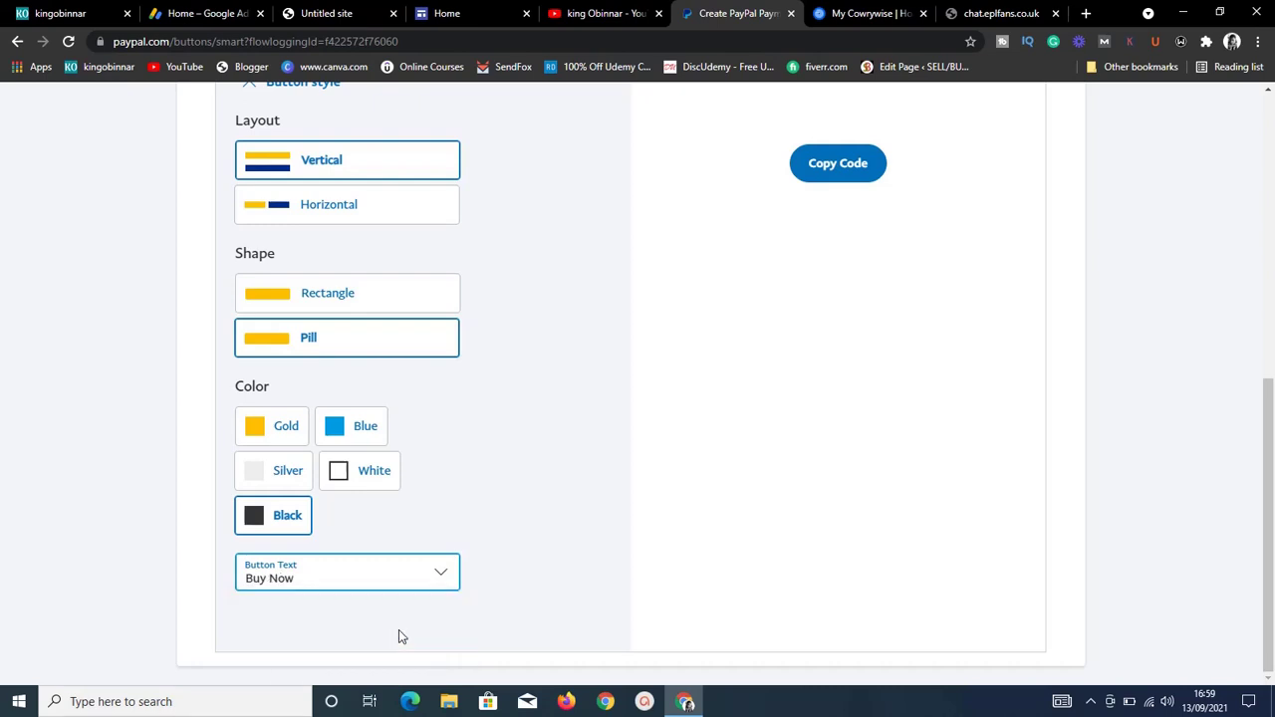
{"action": "scroll", "coordinate": [508, 619], "scroll_direction": "up", "scroll_amount": 5}
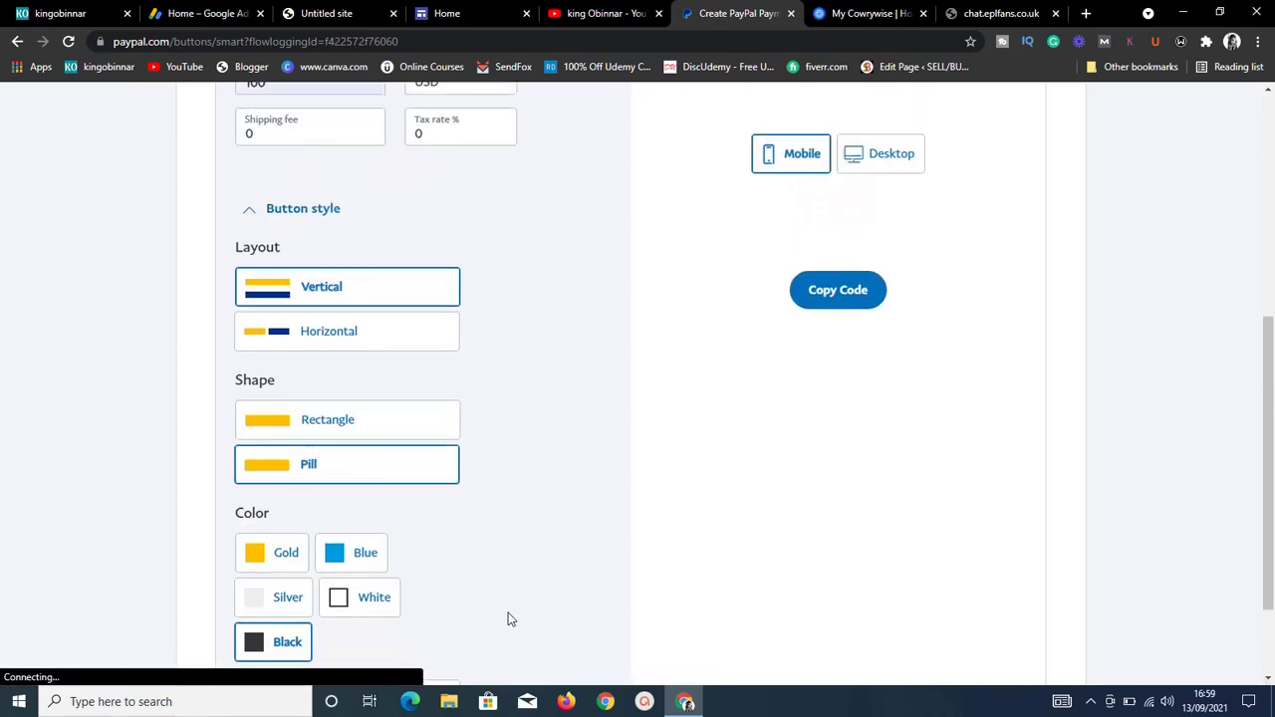
{"action": "scroll", "coordinate": [508, 619], "scroll_direction": "down", "scroll_amount": 3}
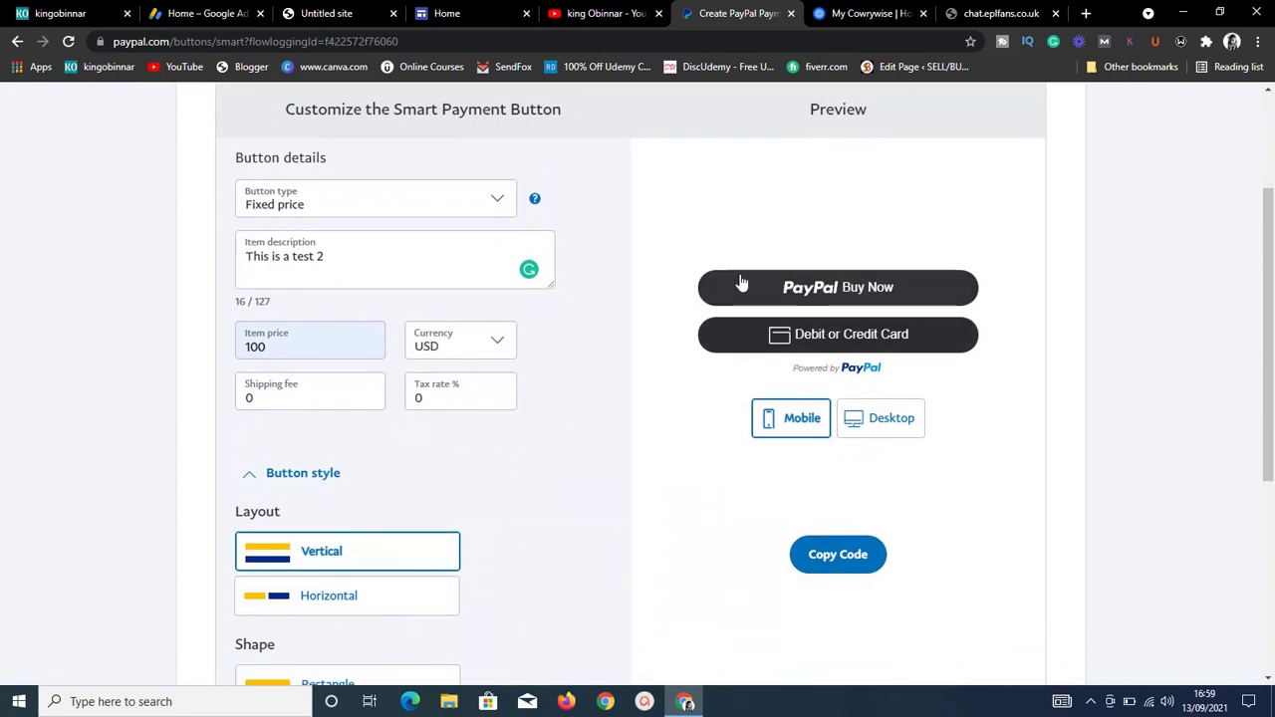
{"action": "scroll", "coordinate": [542, 551], "scroll_direction": "down", "scroll_amount": 4}
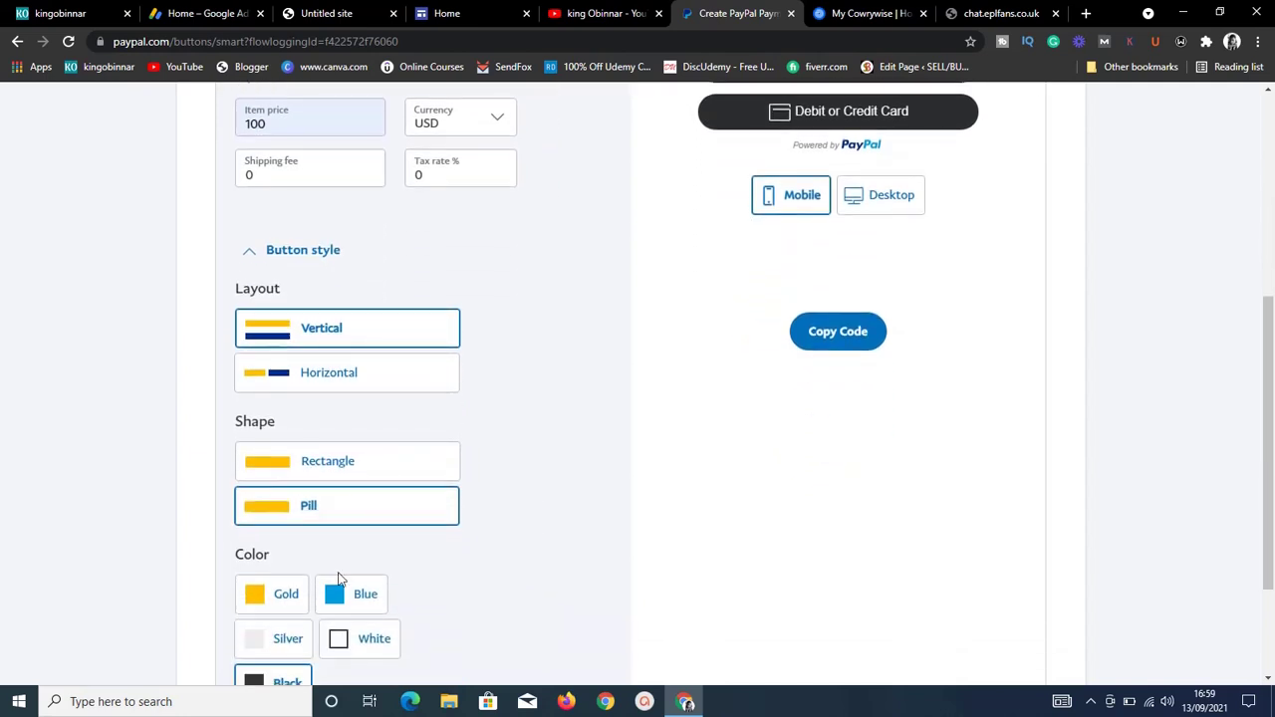
- Change the payment button's color to Gold and check it in the preview
{"action": "left_click", "coordinate": [257, 597]}
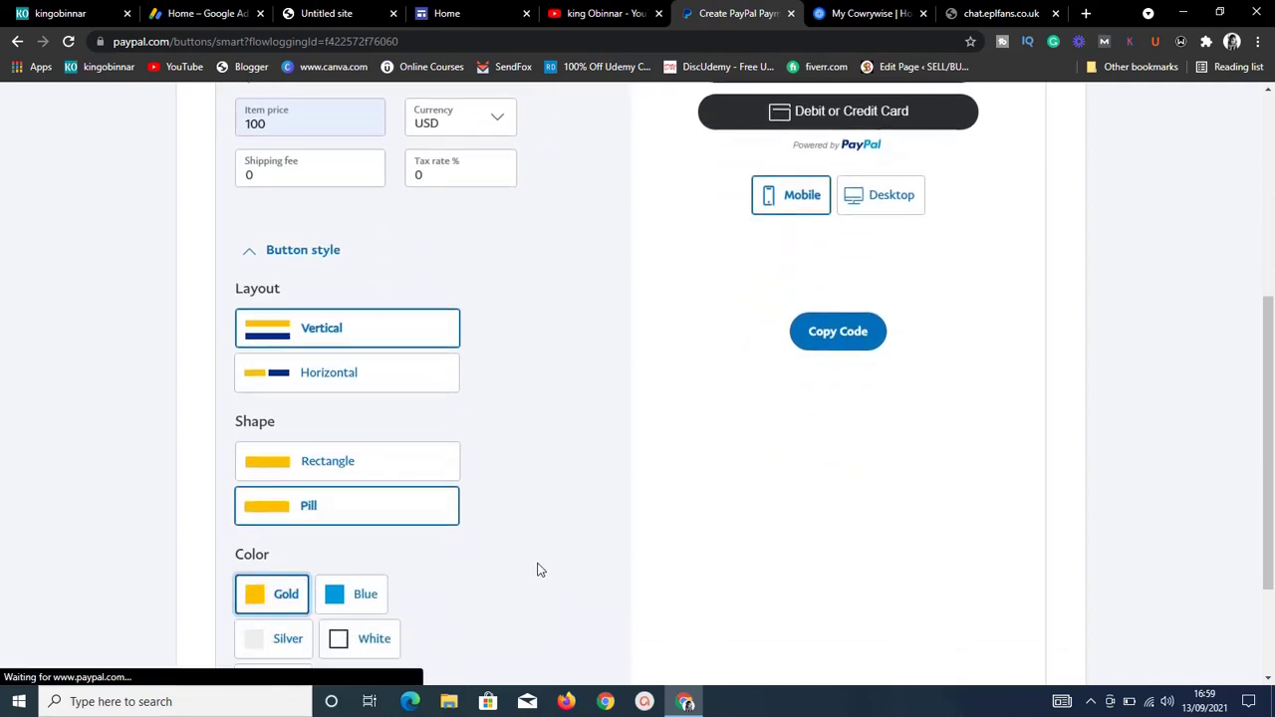
{"action": "scroll", "coordinate": [537, 570], "scroll_direction": "up", "scroll_amount": 5}
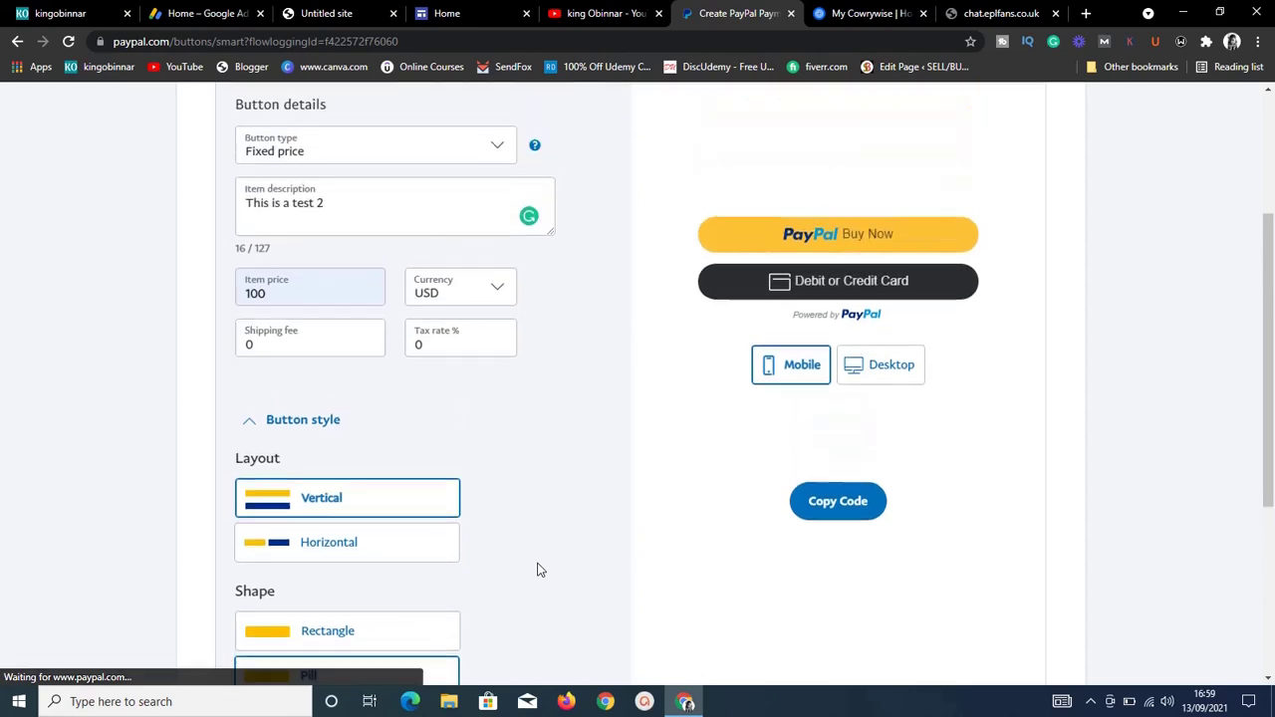
{"action": "scroll", "coordinate": [537, 569], "scroll_direction": "down", "scroll_amount": 1}
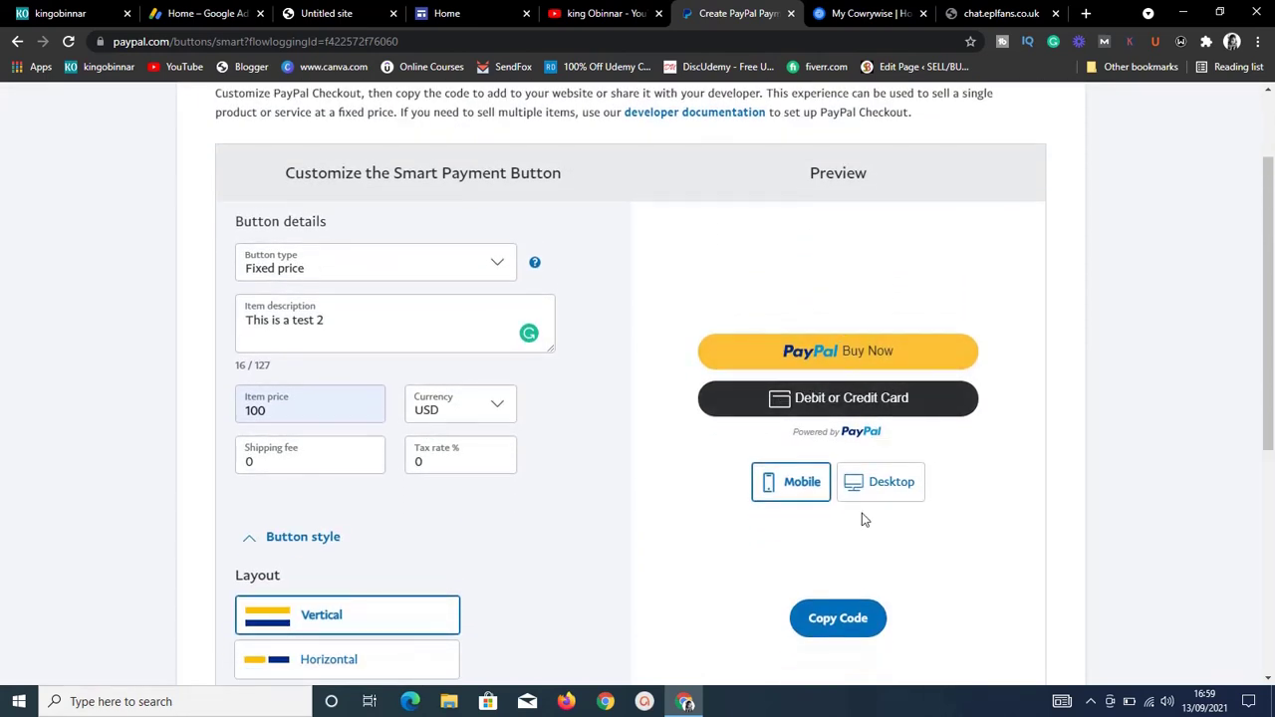
- Compare the desktop and mobile previews, ending on Mobile, and copy the payment button's code
{"action": "left_click", "coordinate": [878, 492]}
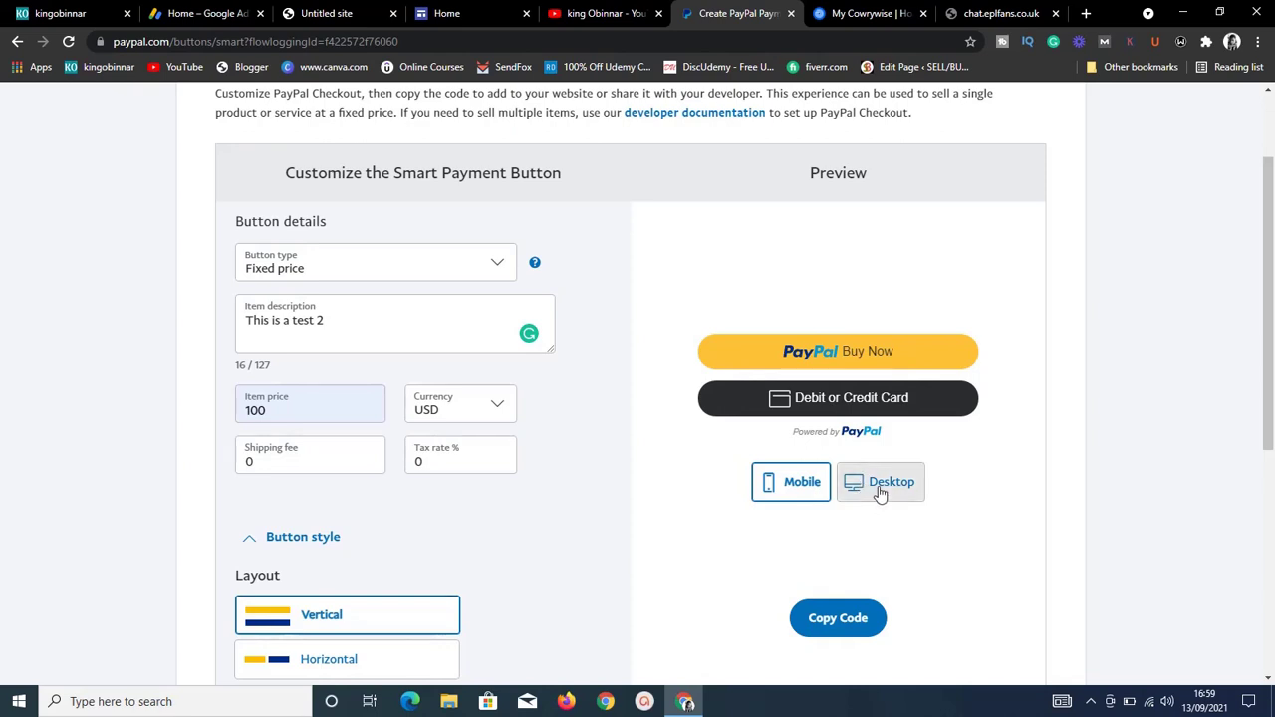
{"action": "left_click", "coordinate": [811, 485]}
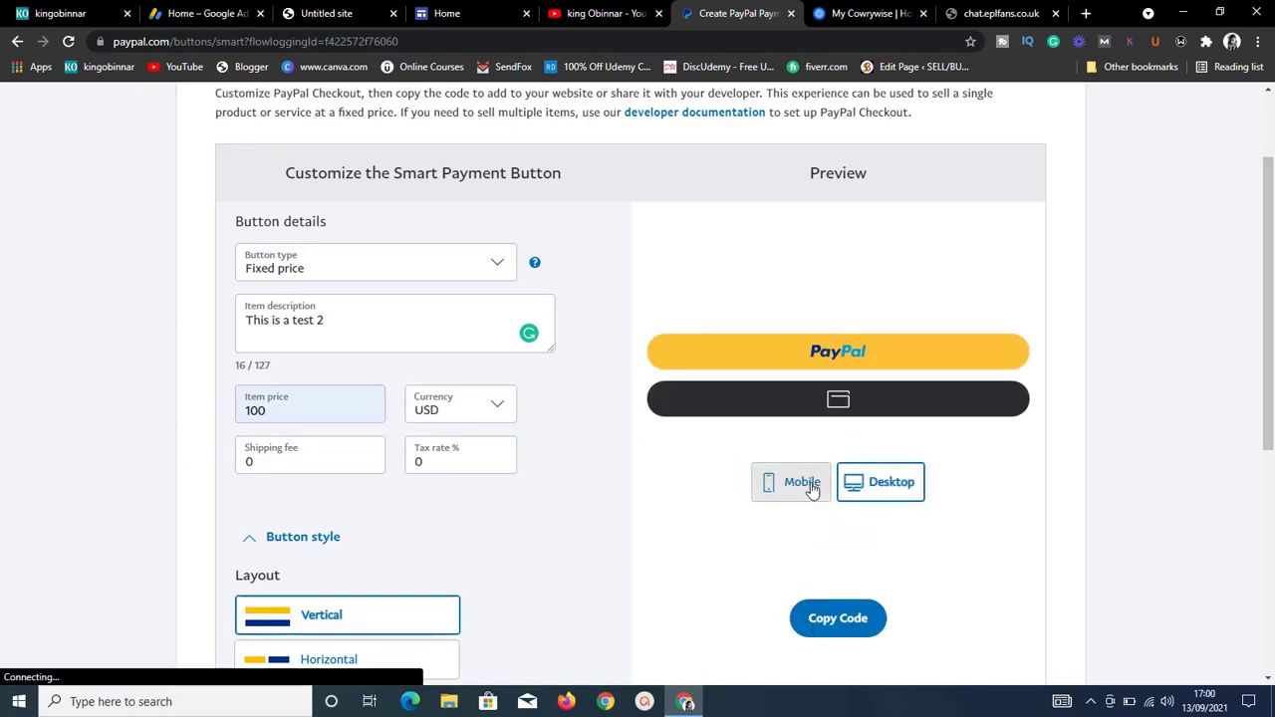
{"action": "left_click", "coordinate": [849, 623]}
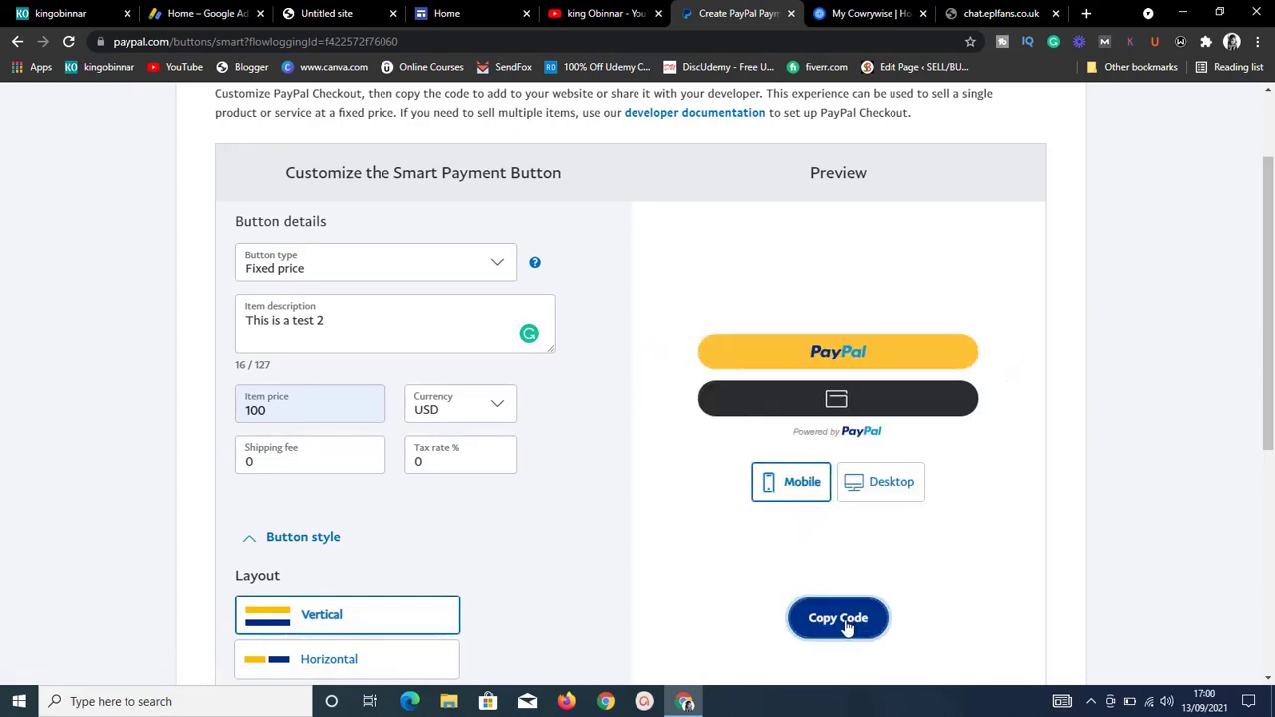
- Switch to the Google Sites editor and embed the copied PayPal button code in the empty area below the e-book section
{"action": "left_click", "coordinate": [321, 14]}
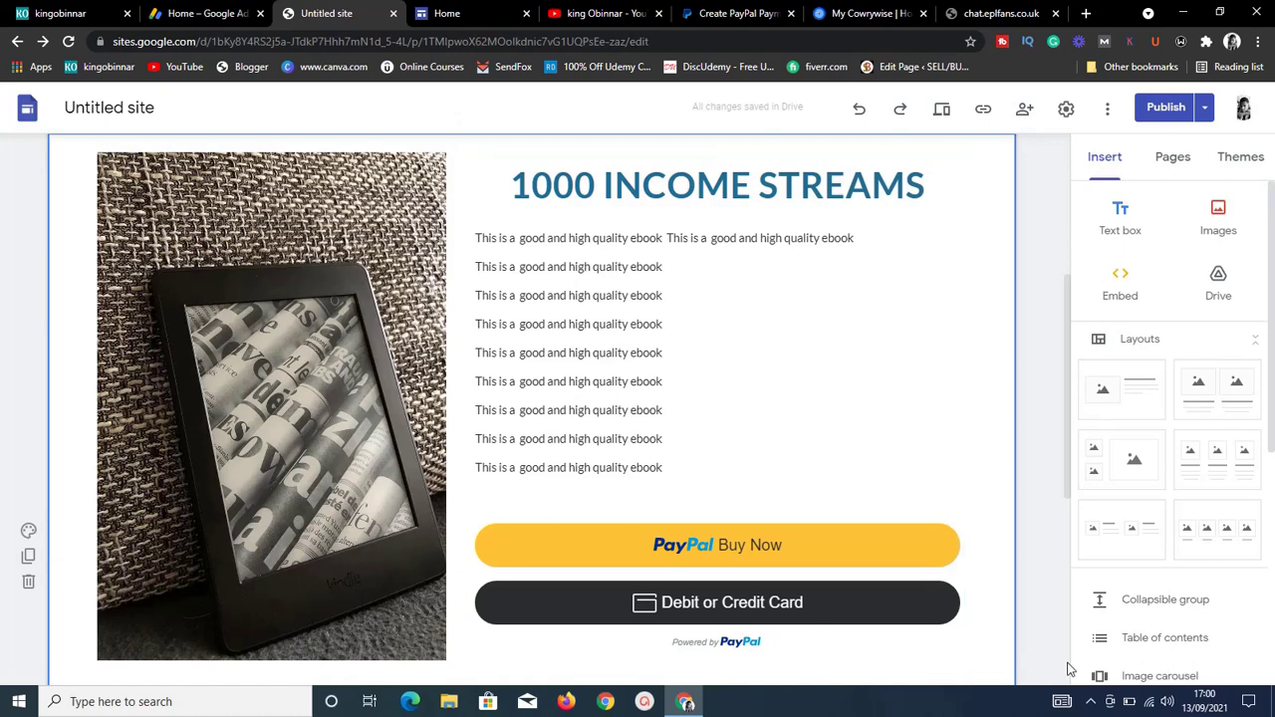
{"action": "scroll", "coordinate": [1068, 668], "scroll_direction": "down", "scroll_amount": 5}
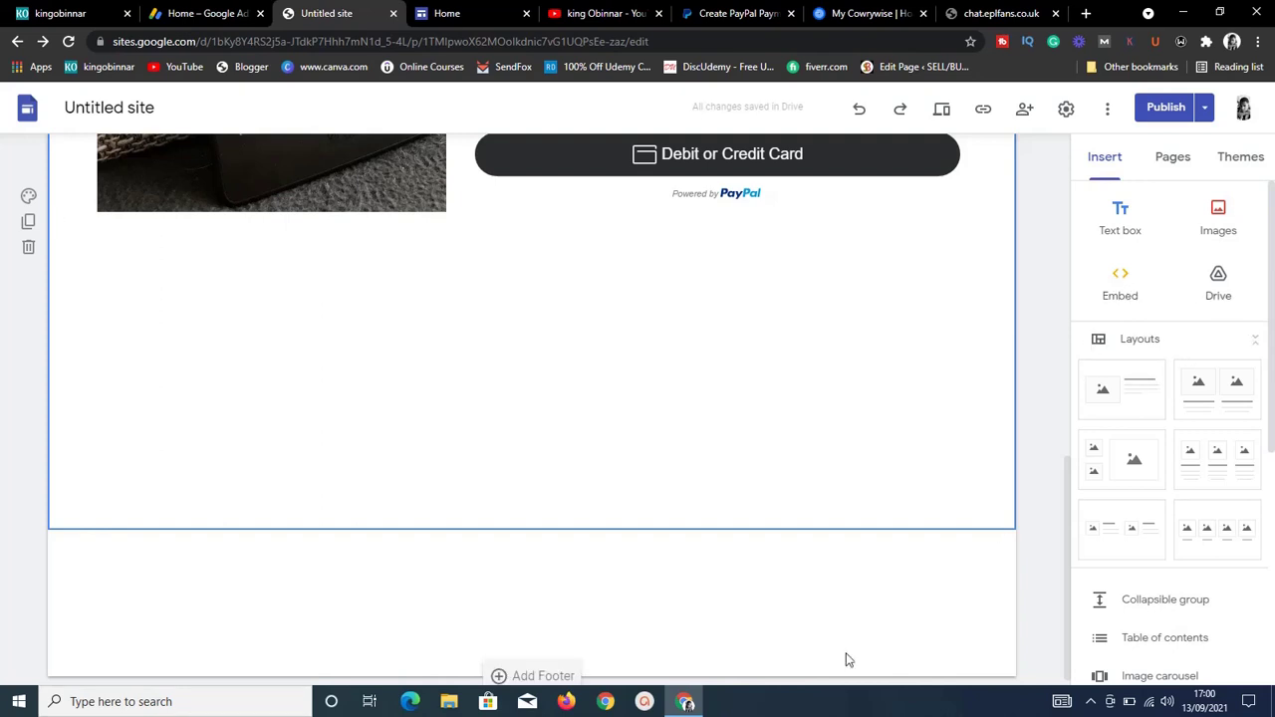
{"action": "double_click", "coordinate": [629, 571]}
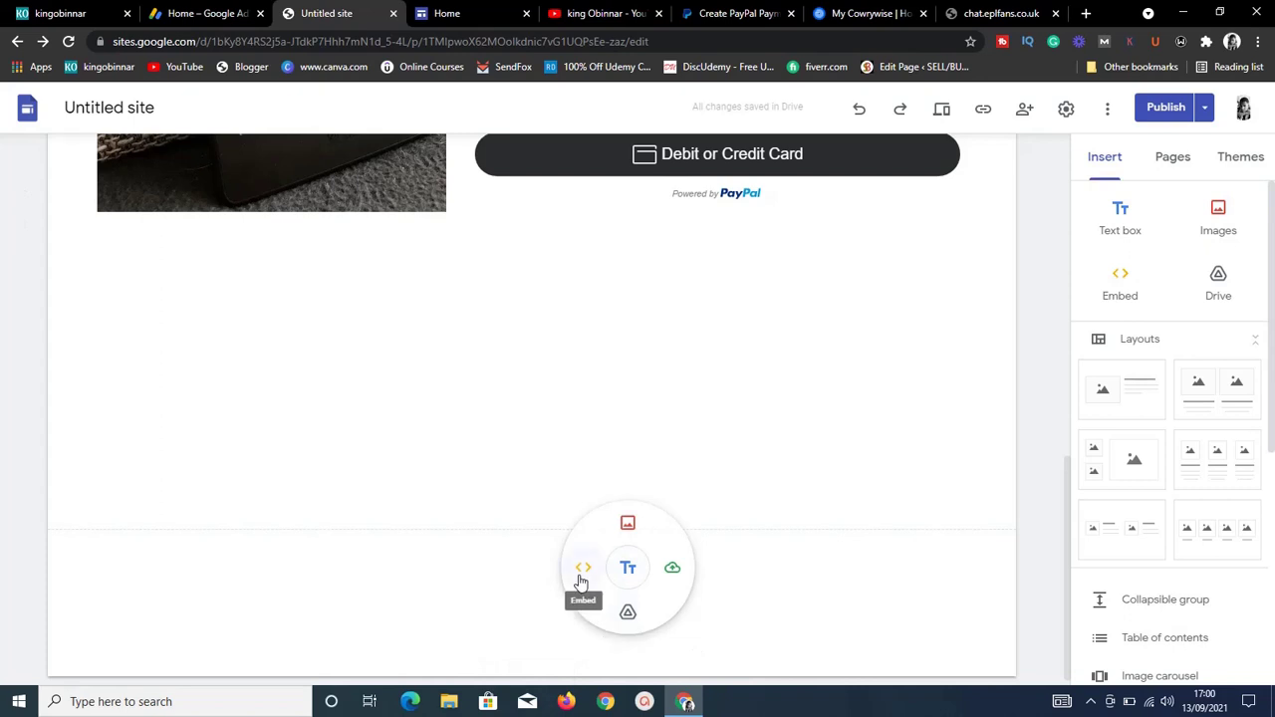
{"action": "left_click", "coordinate": [583, 570]}
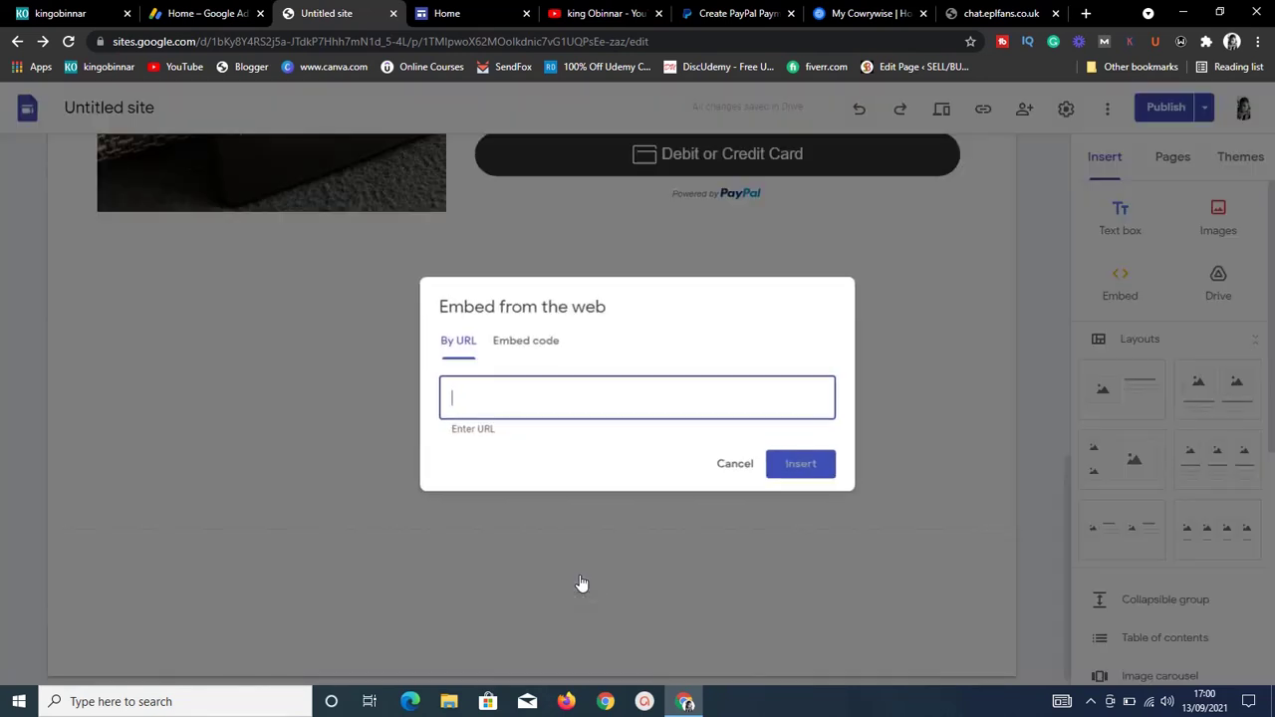
{"action": "left_click", "coordinate": [539, 355]}
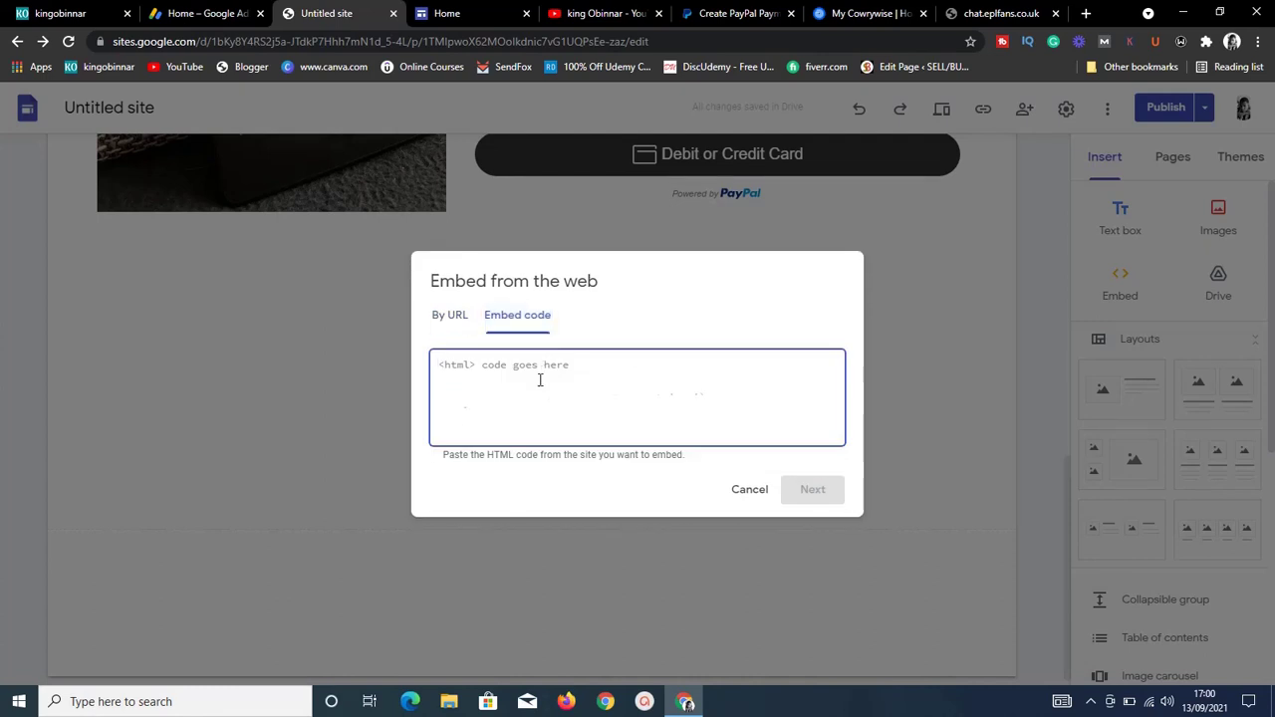
{"action": "key", "text": "ctrl+v"}
{"action": "left_click", "coordinate": [829, 489]}
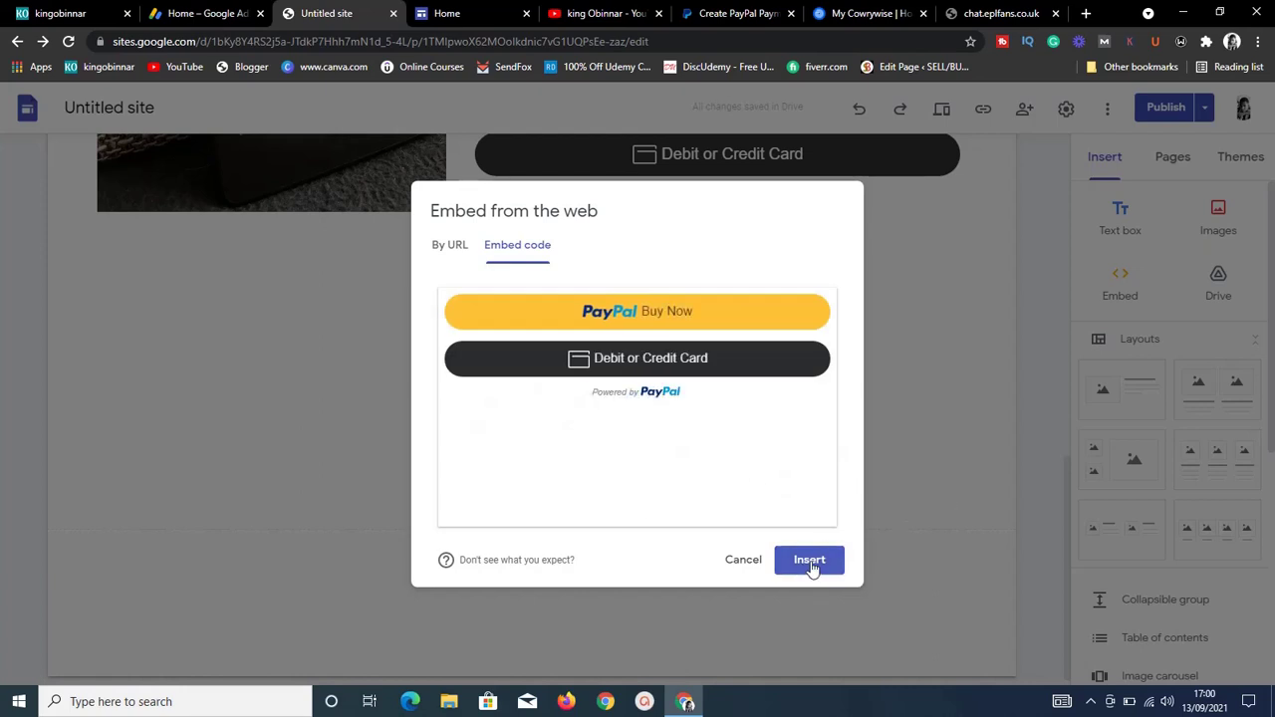
{"action": "left_click", "coordinate": [809, 570]}
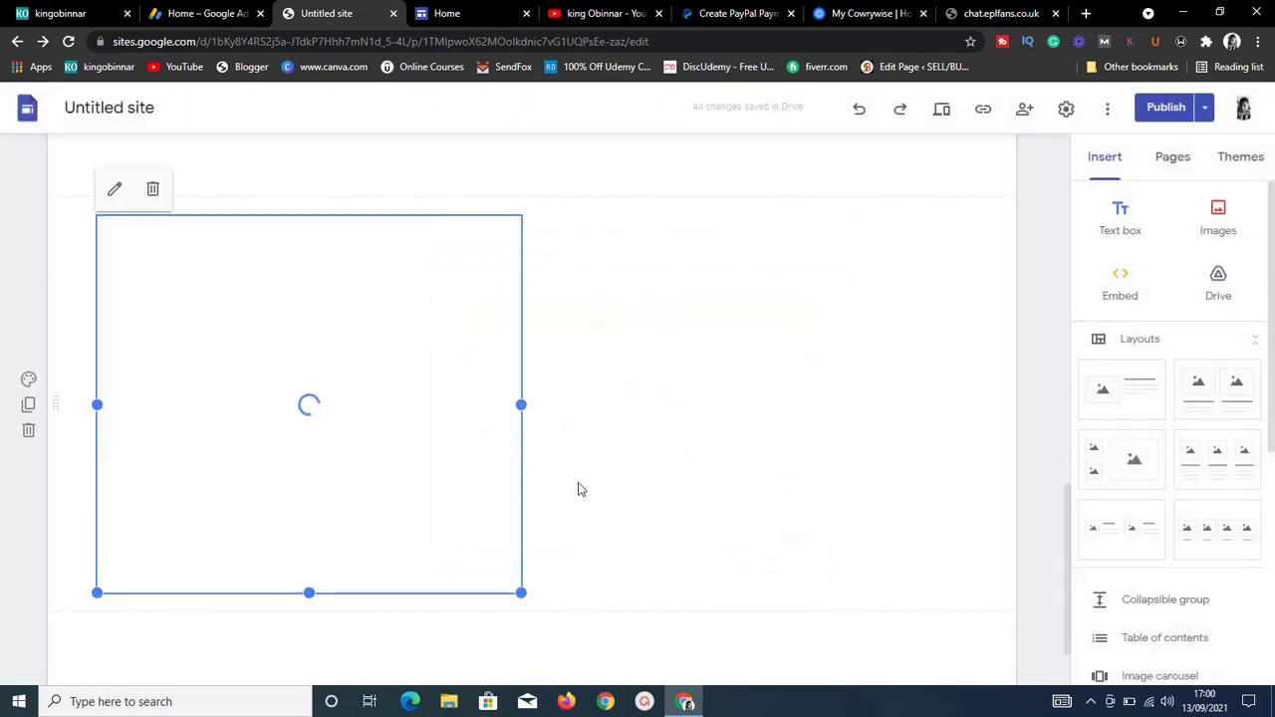
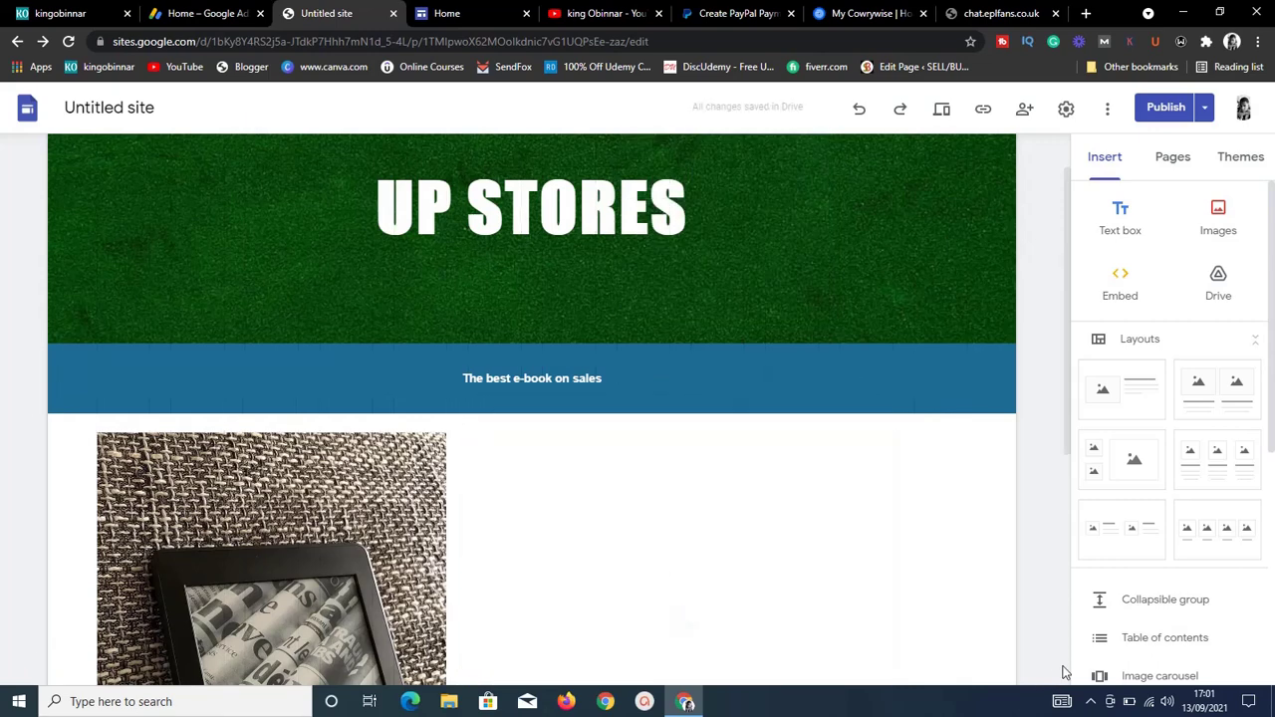
- Fill the text box beneath the PayPal buttons with a placeholder line of "jjsjj" followed by a long run of s
{"action": "scroll", "coordinate": [1067, 674], "scroll_direction": "down", "scroll_amount": 4}
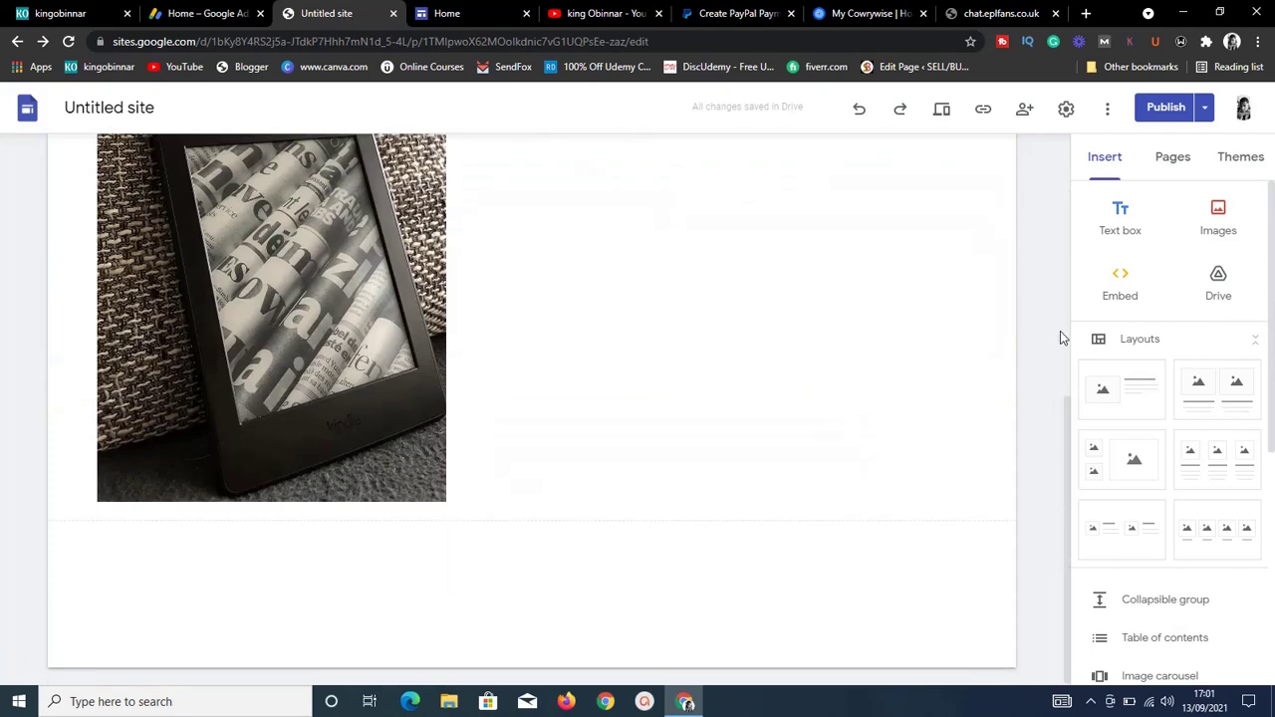
{"action": "scroll", "coordinate": [1066, 332], "scroll_direction": "up", "scroll_amount": 4}
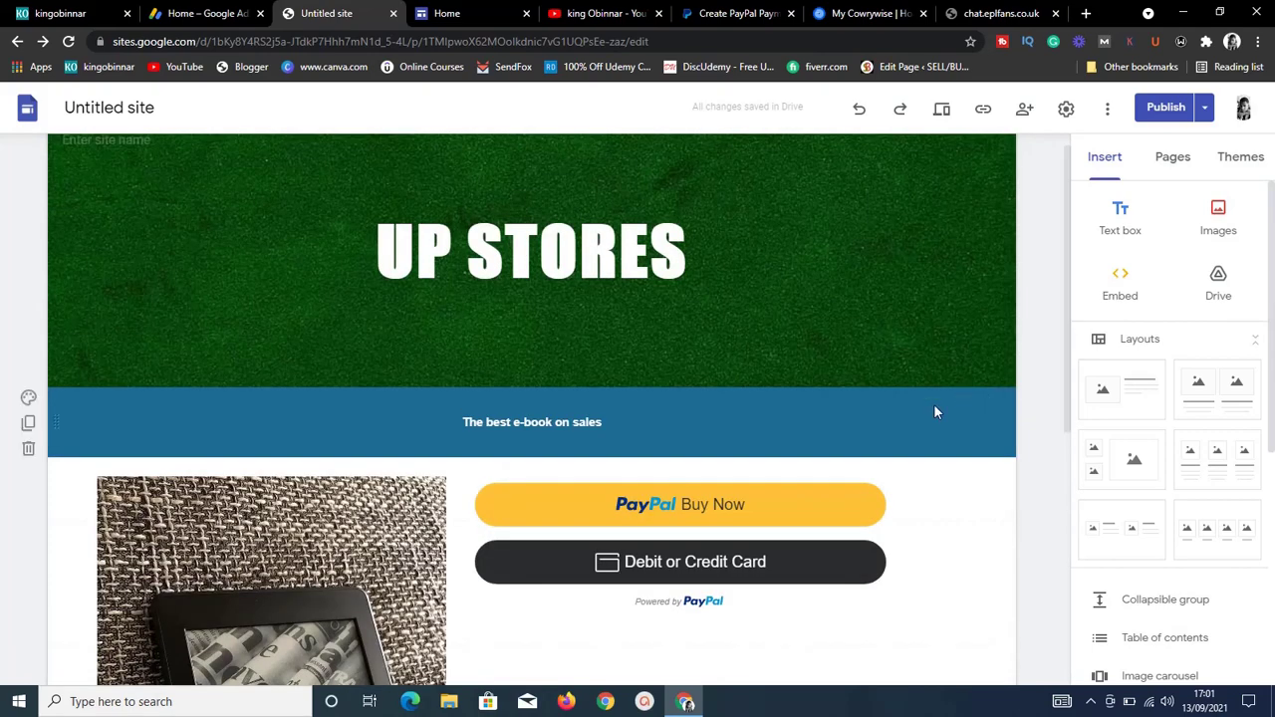
{"action": "scroll", "coordinate": [805, 478], "scroll_direction": "down", "scroll_amount": 5}
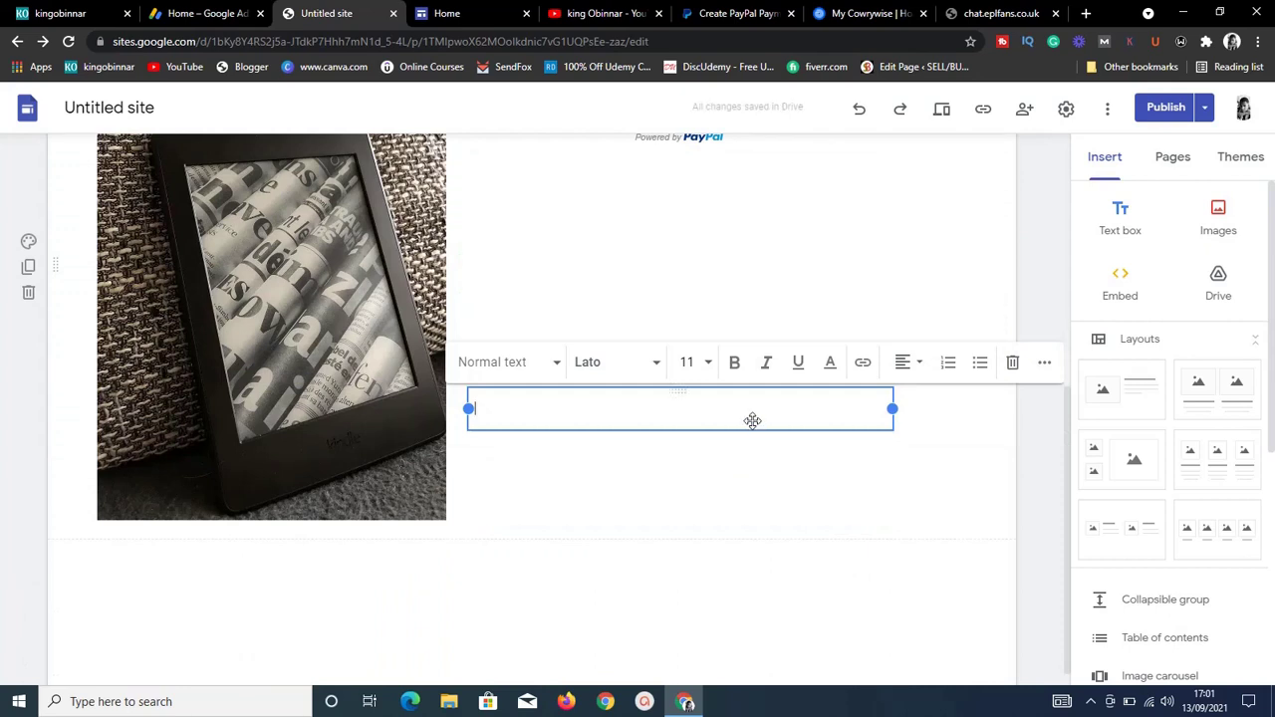
{"action": "type", "text": "jjsjjssssssssssssssssssssssssssssssssssssssssss"}
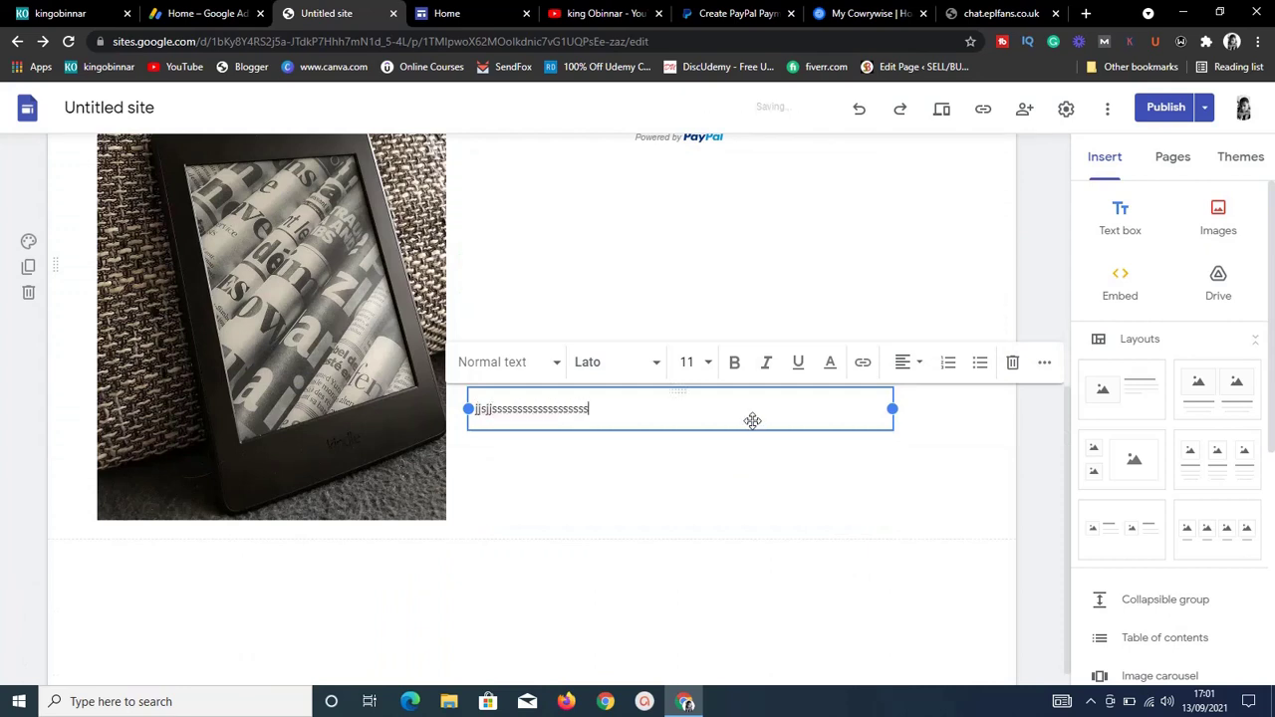
- Select the whole placeholder line in the text box and copy it
{"action": "double_click", "coordinate": [720, 405]}
{"action": "key", "text": "ctrl+c"}
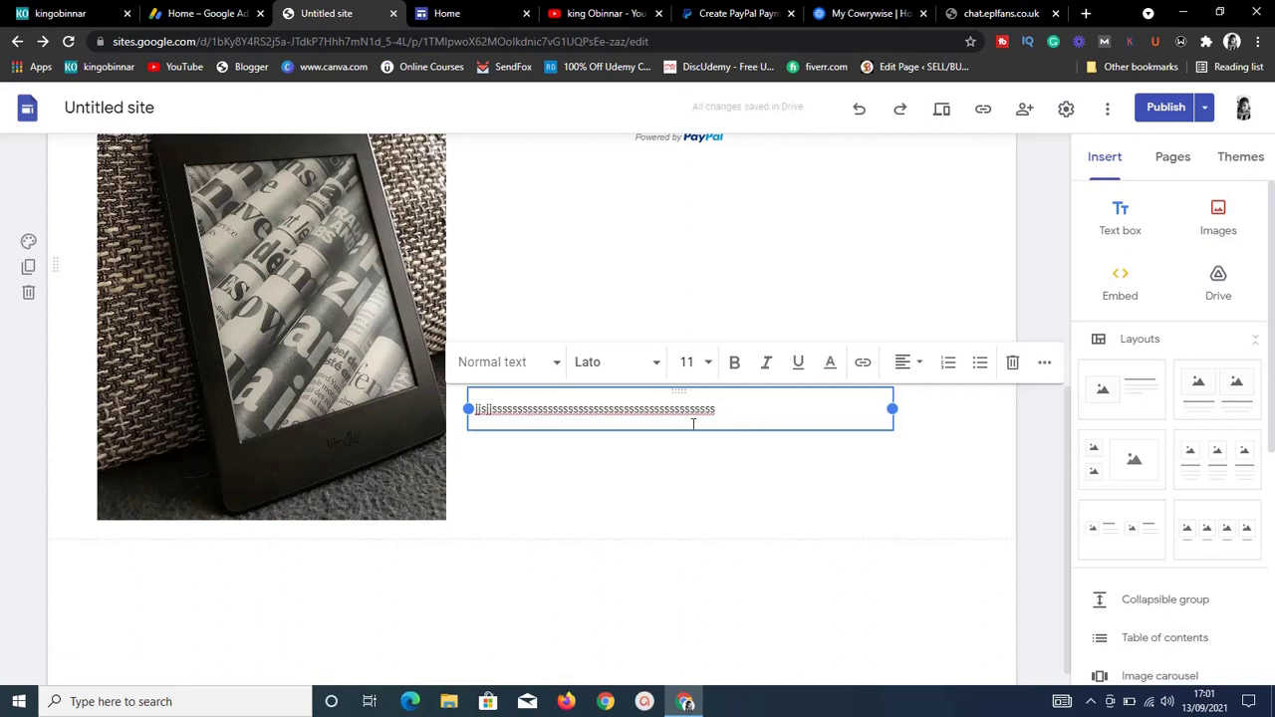
{"action": "left_click_drag", "start_coordinate": [691, 425], "coordinate": [683, 416]}
{"action": "double_click", "coordinate": [683, 413]}
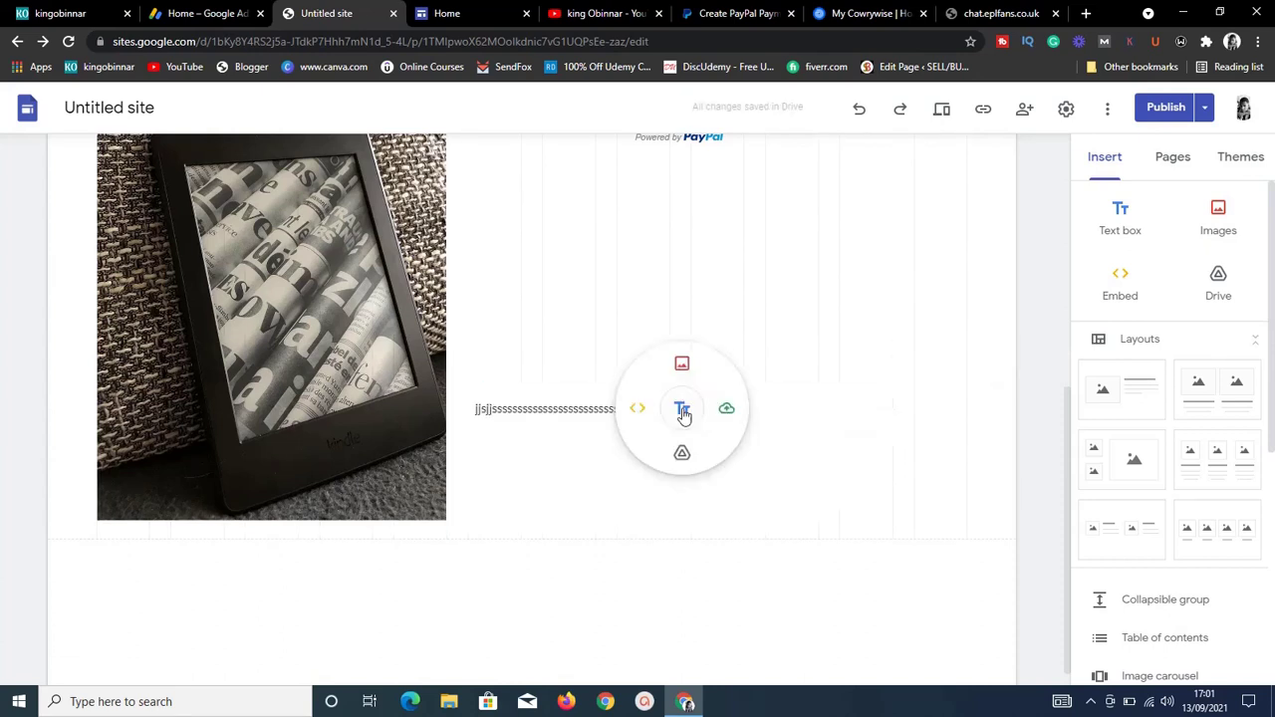
{"action": "left_click", "coordinate": [777, 318]}
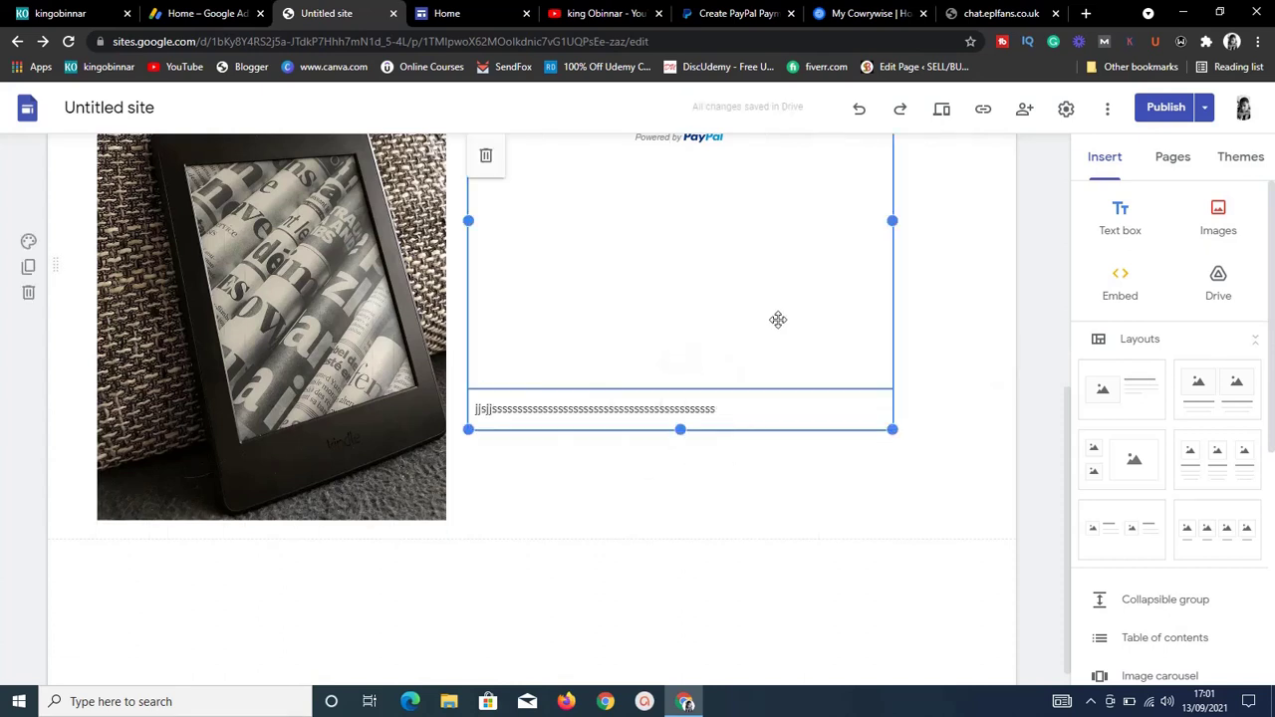
{"action": "left_click", "coordinate": [666, 406]}
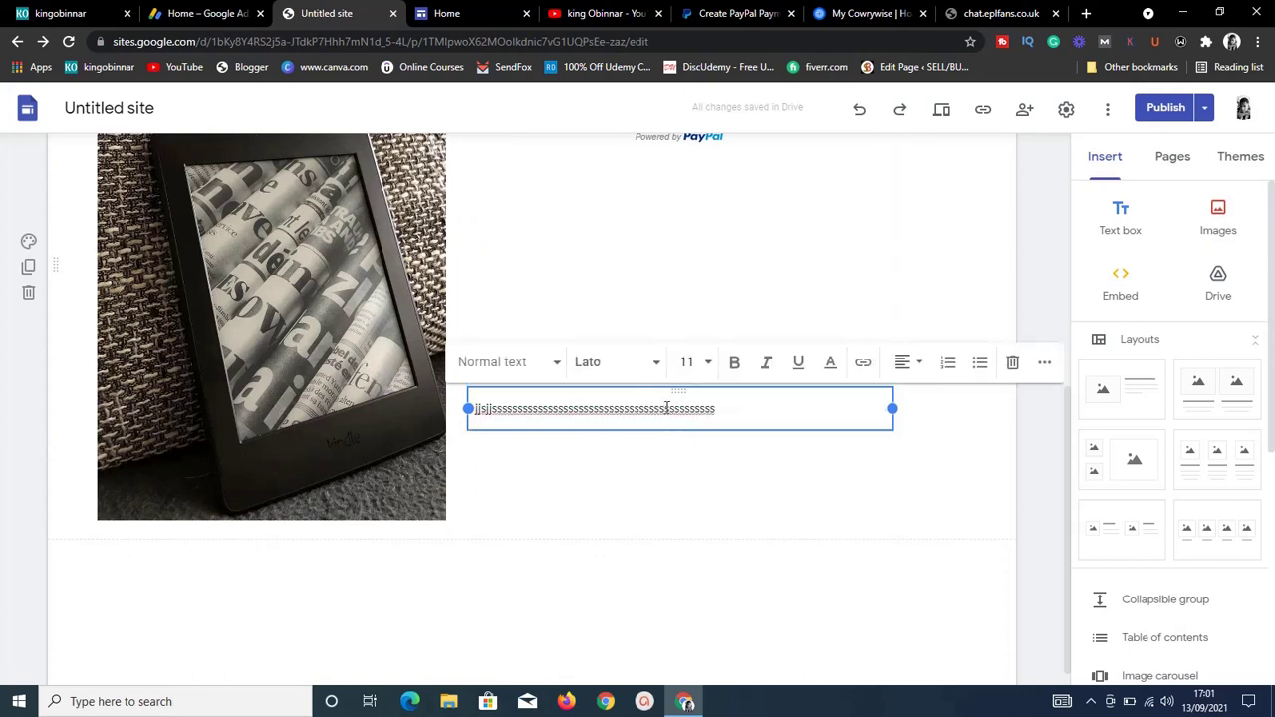
{"action": "double_click", "coordinate": [667, 408]}
{"action": "left_click", "coordinate": [666, 409]}
{"action": "double_click", "coordinate": [666, 408]}
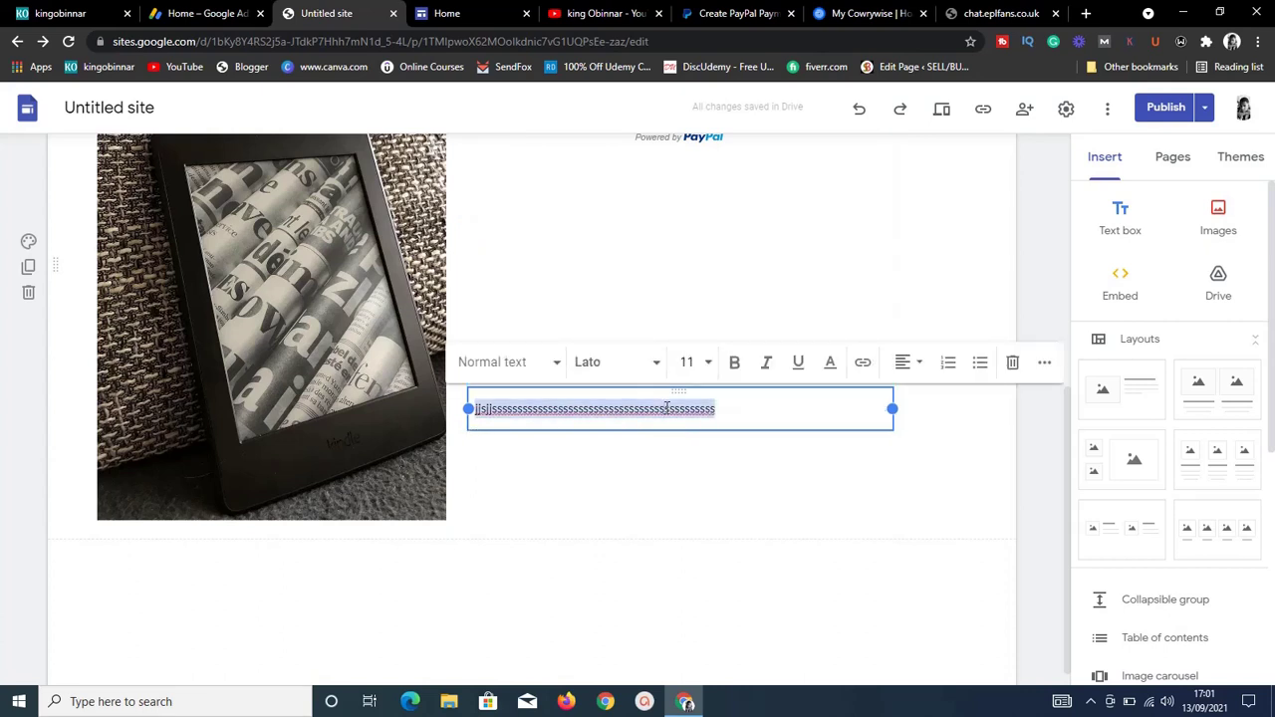
- Leave a blank line after the placeholder text and paste six copies below it, each on its own line
{"action": "left_click", "coordinate": [736, 414]}
{"action": "key", "text": "Return"}
{"action": "key", "text": "Return"}
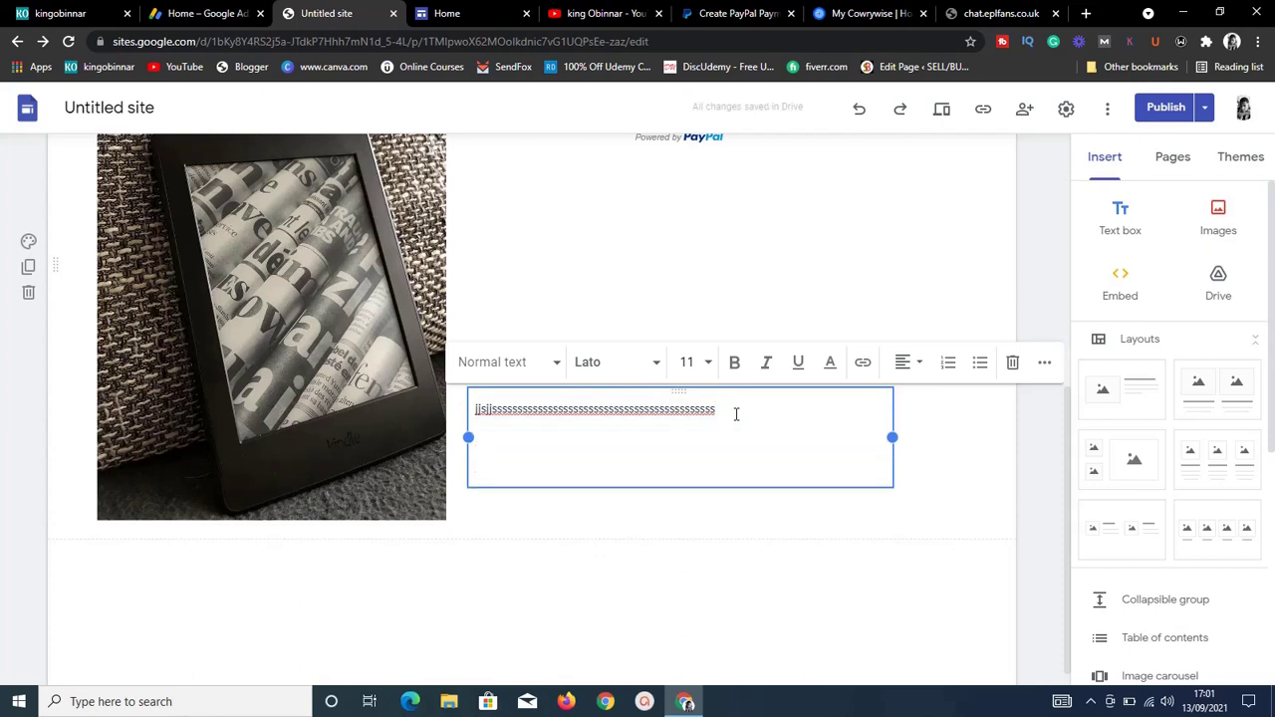
{"action": "key", "text": "ctrl+v"}
{"action": "key", "text": "Return"}
{"action": "key", "text": "ctrl+v"}
{"action": "key", "text": "Return"}
{"action": "type", "text": "v"}
{"action": "key", "text": "ctrl+v"}
{"action": "key", "text": "Return"}
{"action": "key", "text": "ctrl+v"}
{"action": "key", "text": "Return"}
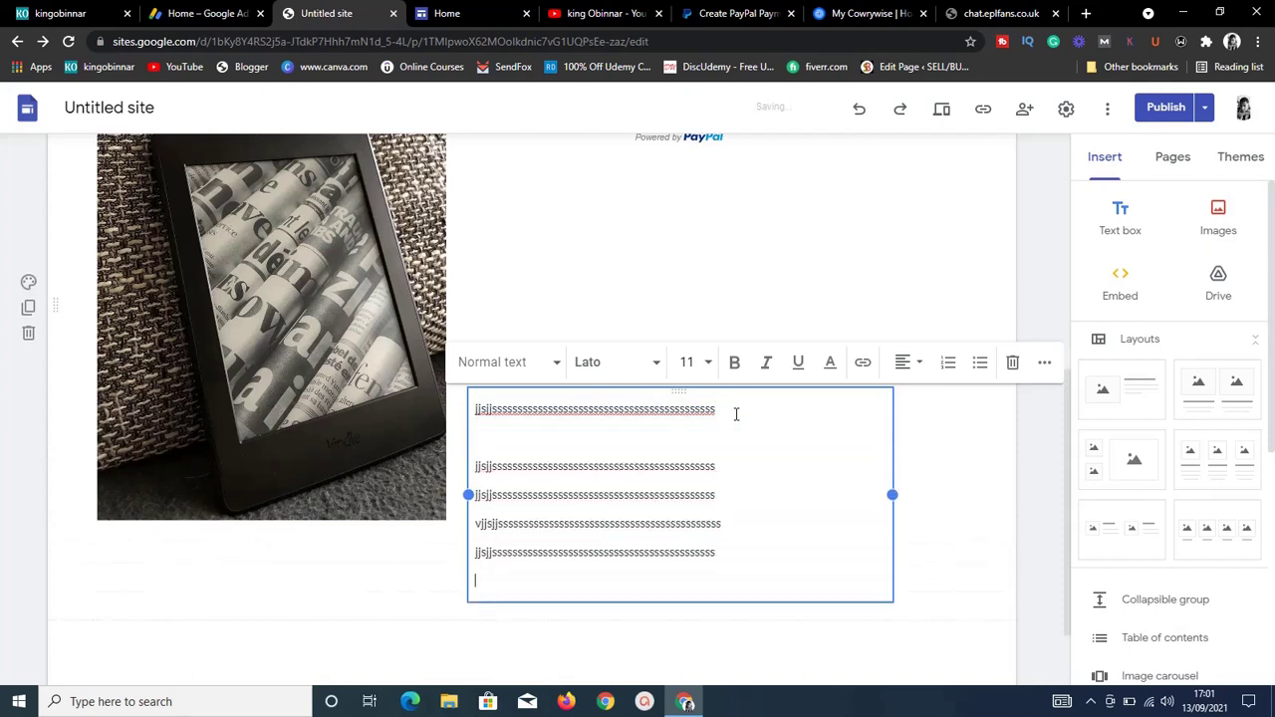
{"action": "type", "text": "vvv"}
{"action": "key", "text": "ctrl+v"}
{"action": "key", "text": "Return"}
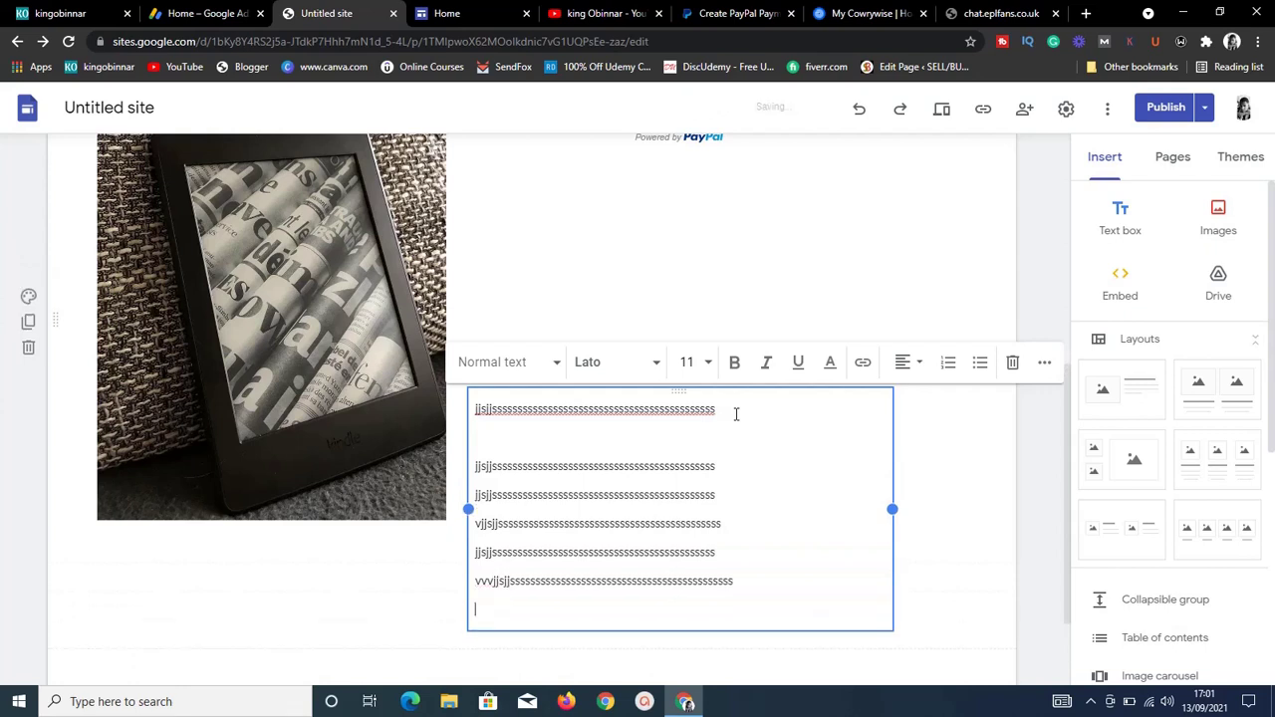
{"action": "key", "text": "ctrl+v"}
{"action": "key", "text": "Return"}
{"action": "left_click", "coordinate": [983, 546]}
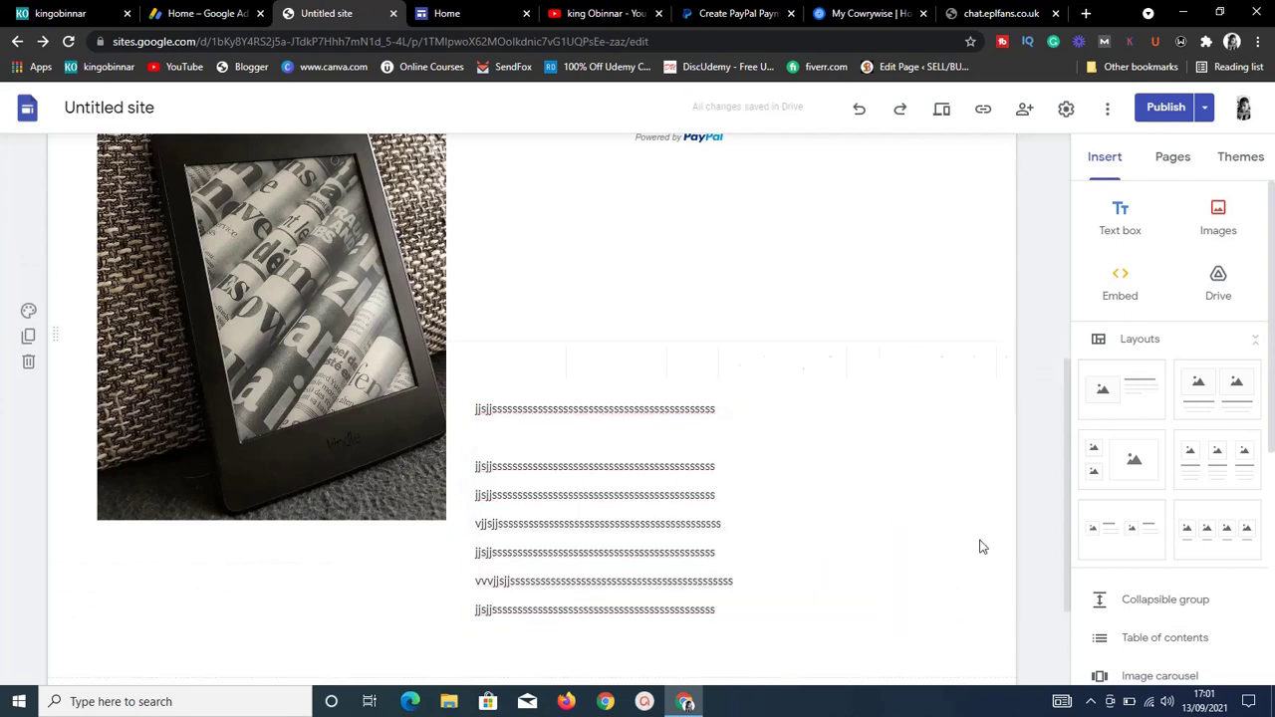
- Move the placeholder text box above the PayPal buttons, beside the e-book image, and check the layout
{"action": "left_click", "coordinate": [734, 492]}
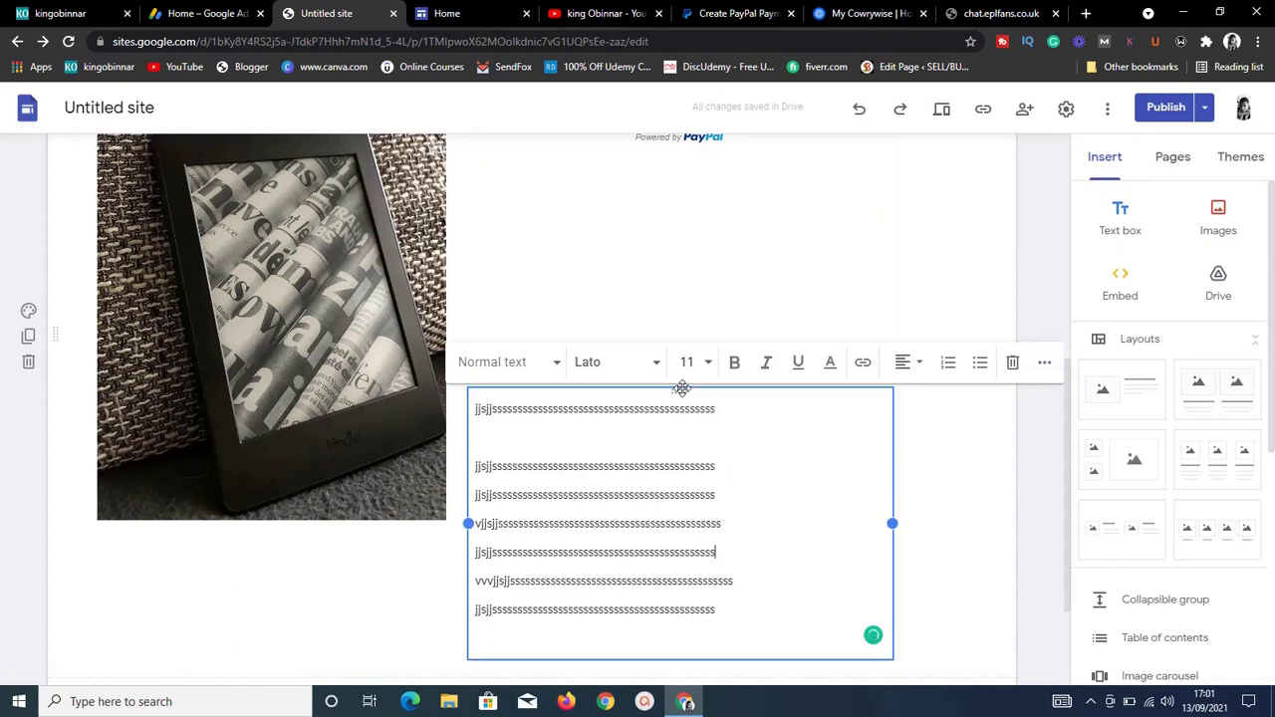
{"action": "left_click_drag", "start_coordinate": [681, 388], "coordinate": [623, 360]}
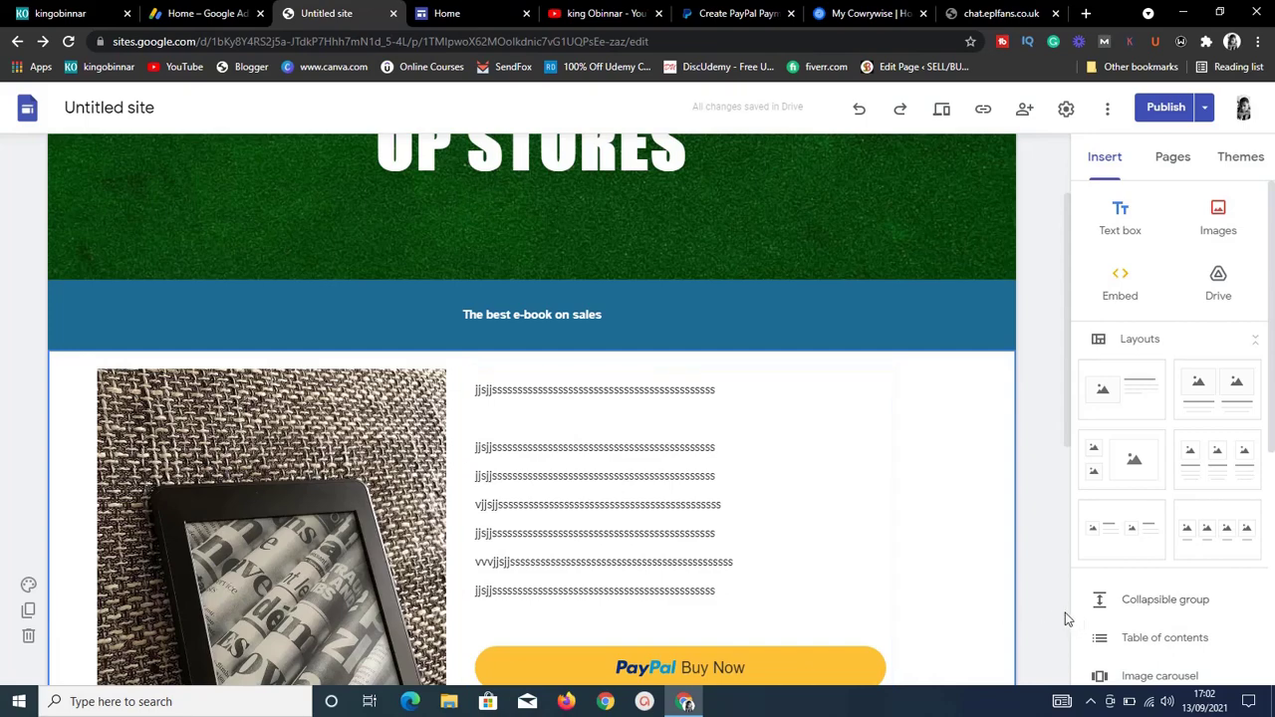
{"action": "scroll", "coordinate": [1065, 620], "scroll_direction": "down", "scroll_amount": 5}
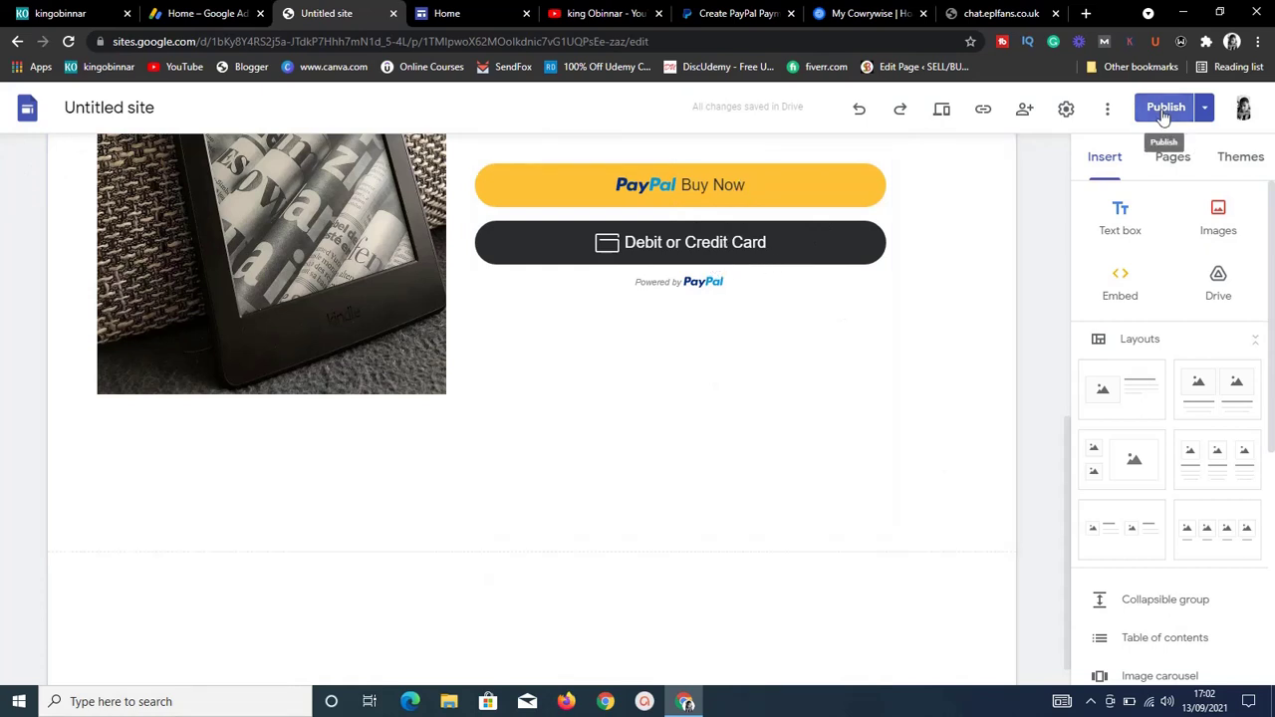
- Publish the reviewed changes to the site and reload the live Home page to check it down to the PayPal buttons
{"action": "left_click", "coordinate": [1161, 113]}
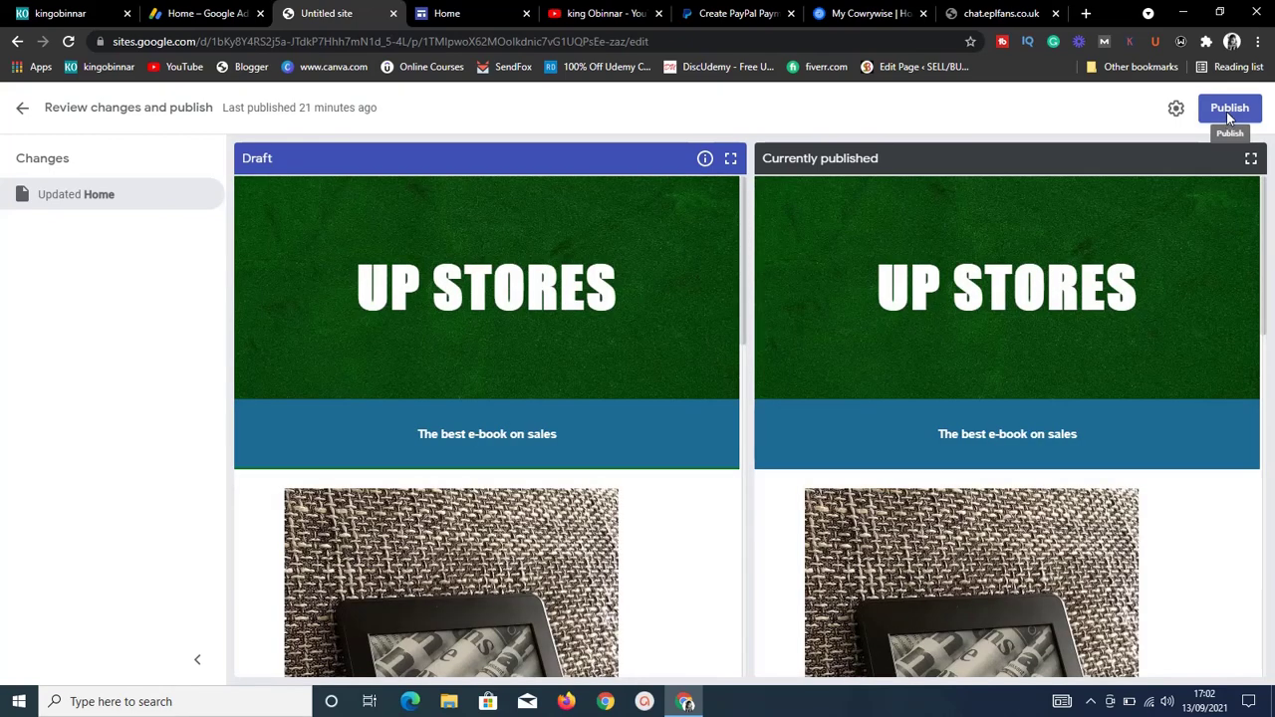
{"action": "left_click", "coordinate": [1227, 109]}
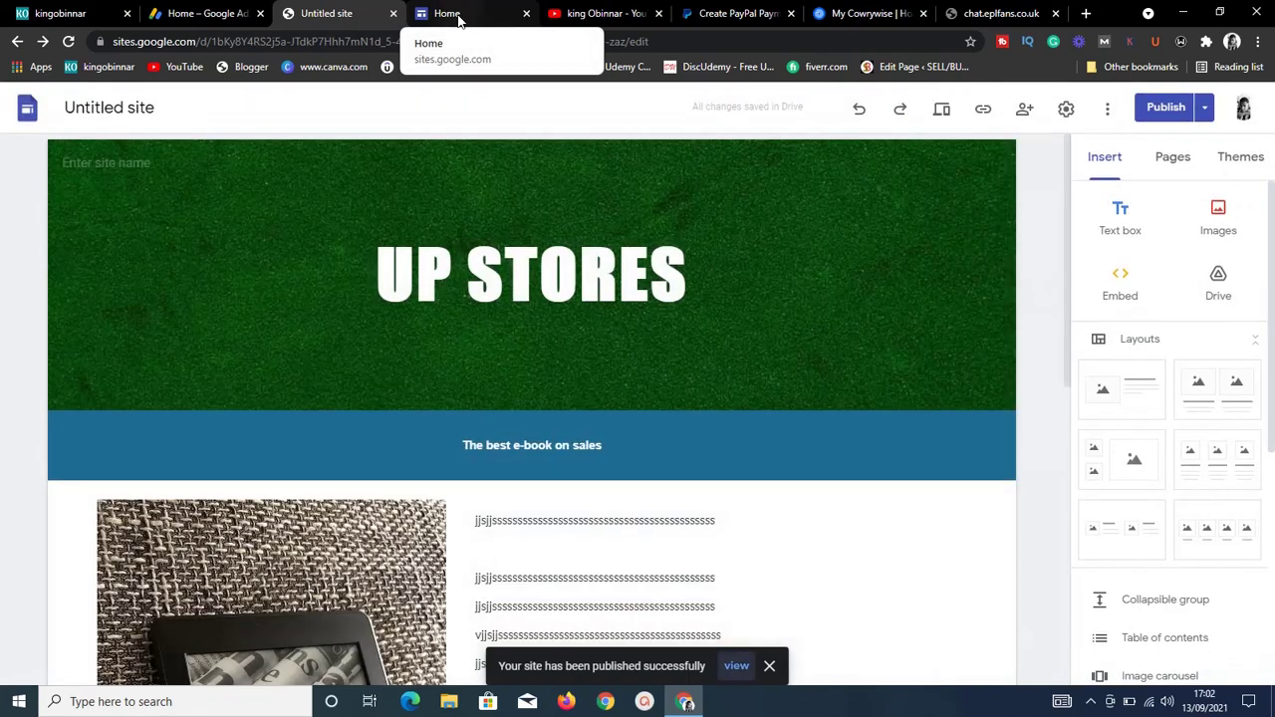
{"action": "left_click", "coordinate": [458, 20]}
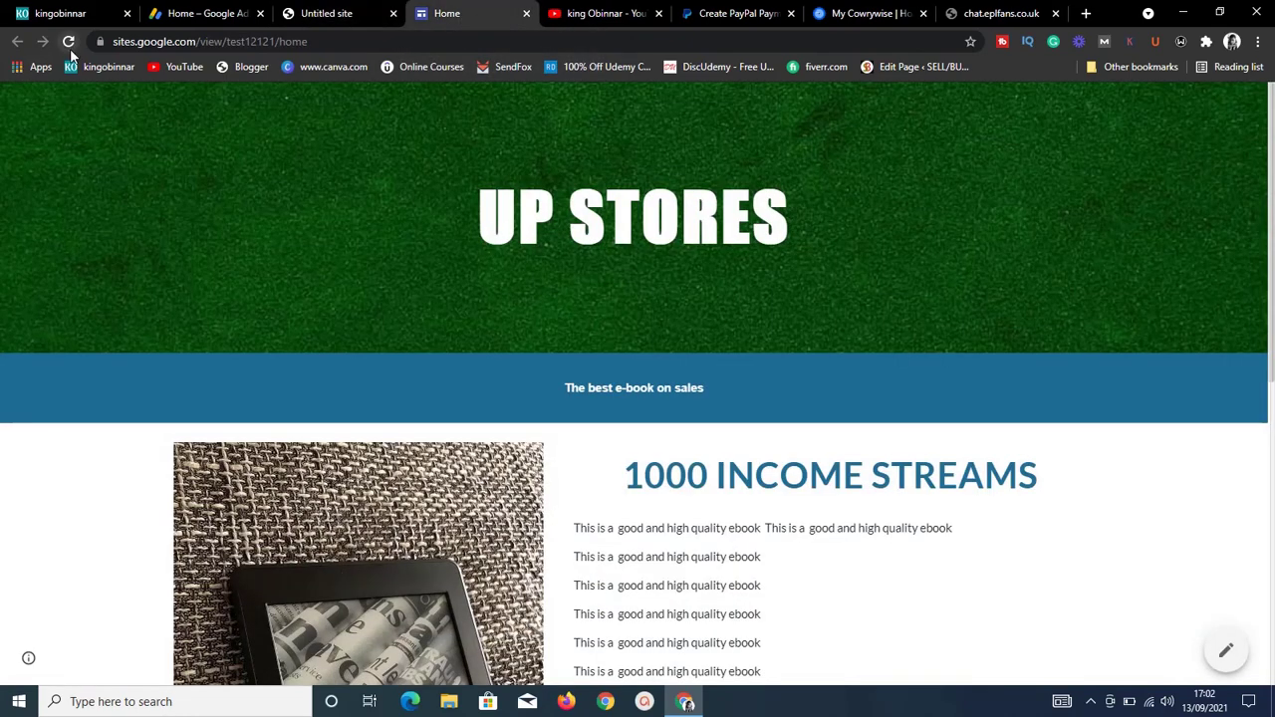
{"action": "left_click", "coordinate": [70, 43]}
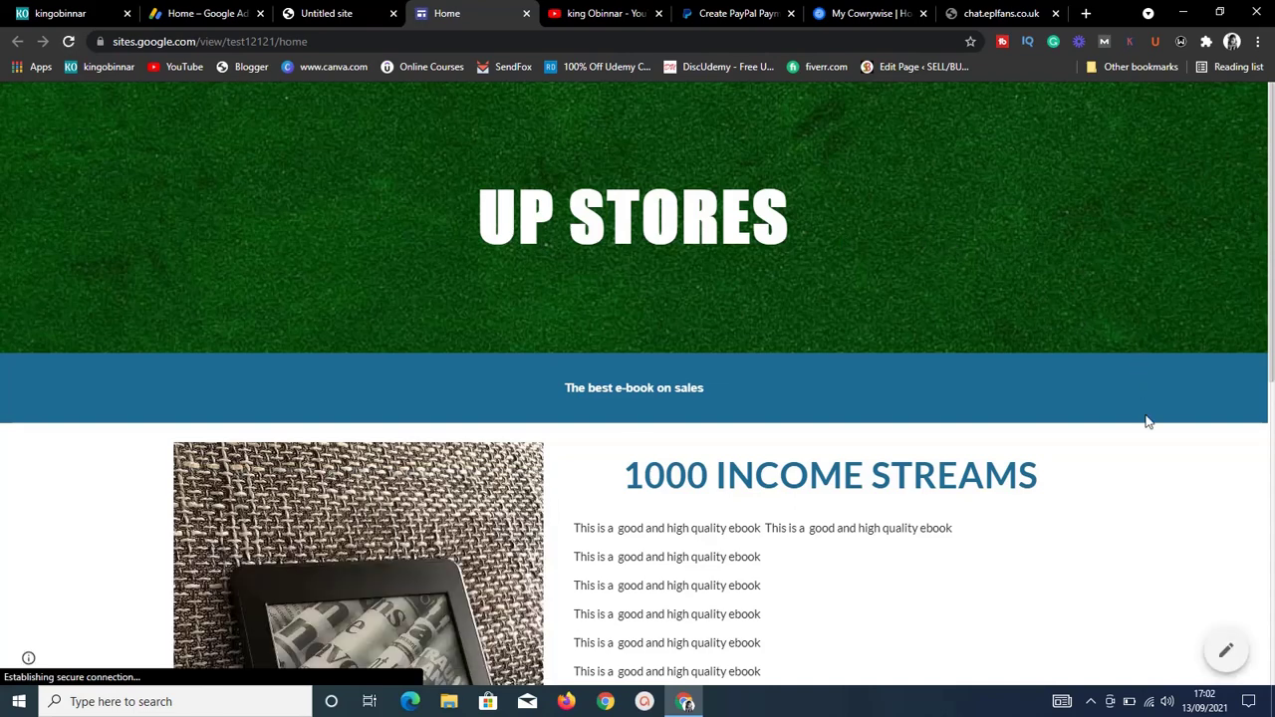
{"action": "scroll", "coordinate": [1135, 457], "scroll_direction": "down", "scroll_amount": 3}
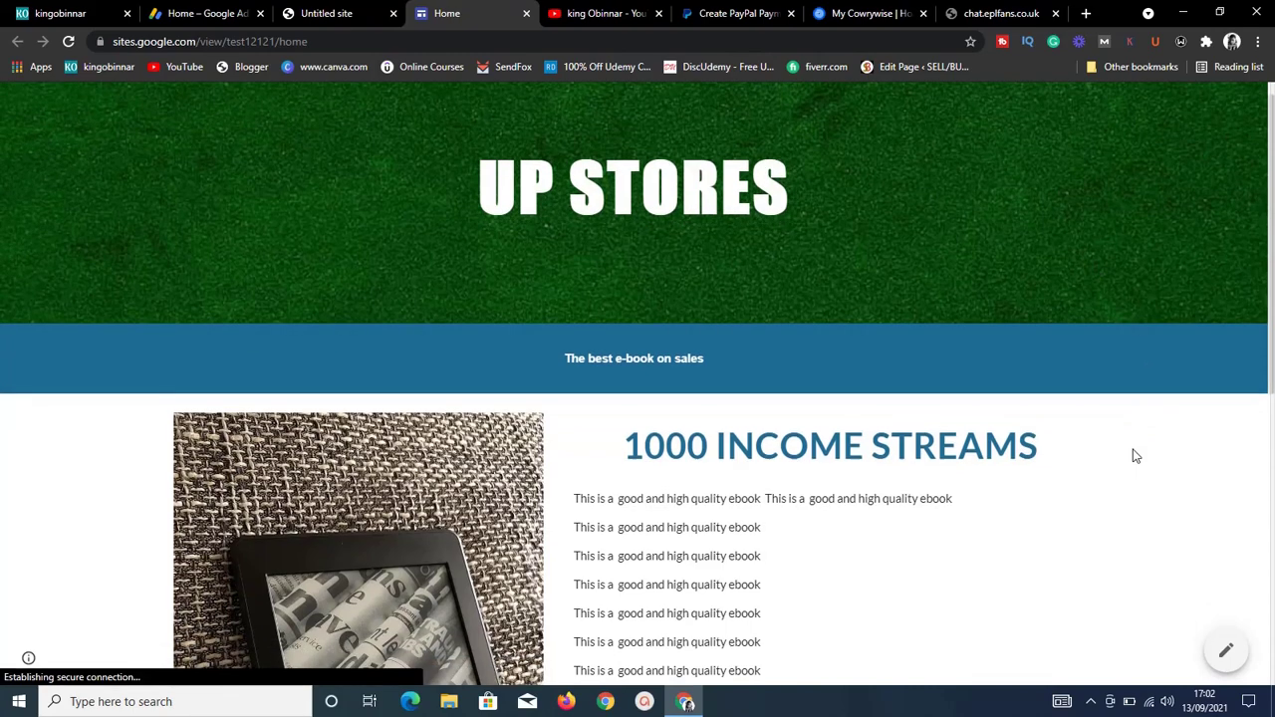
{"action": "scroll", "coordinate": [1136, 456], "scroll_direction": "down", "scroll_amount": 3}
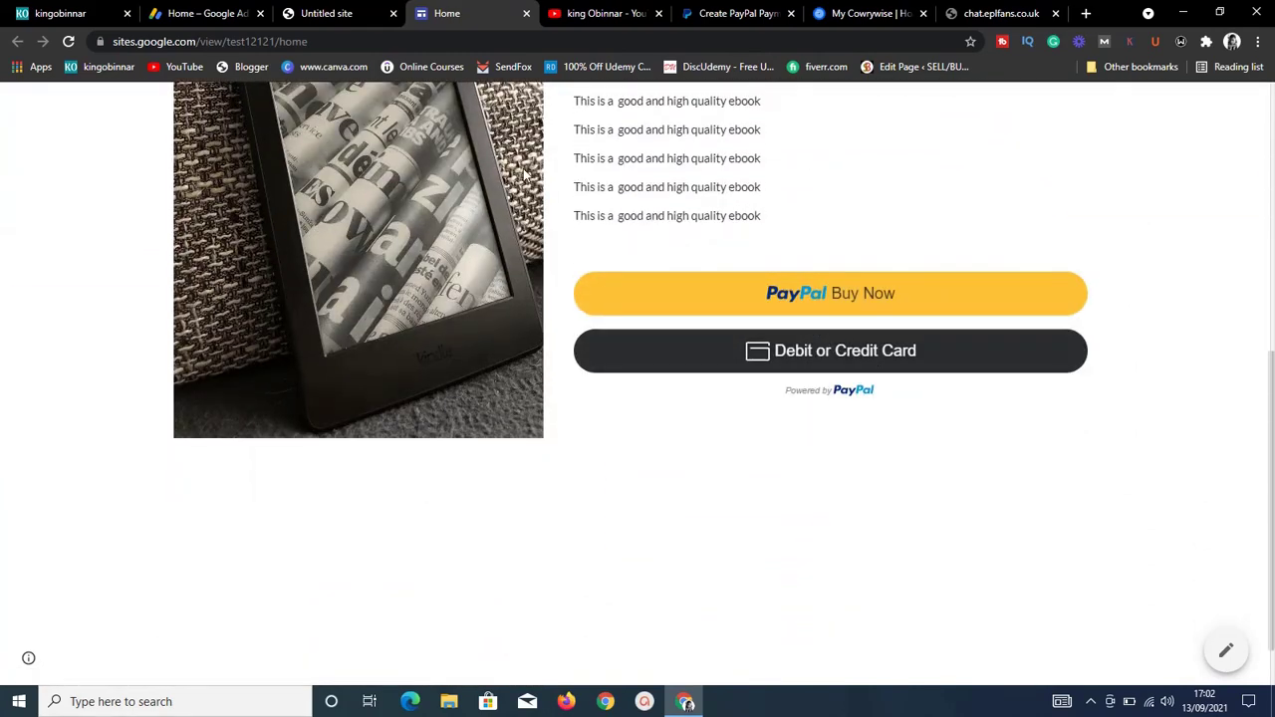
- Test the PayPal Buy Now button on the live page, and close its login window and checkout overlay without paying
{"action": "left_click", "coordinate": [344, 12]}
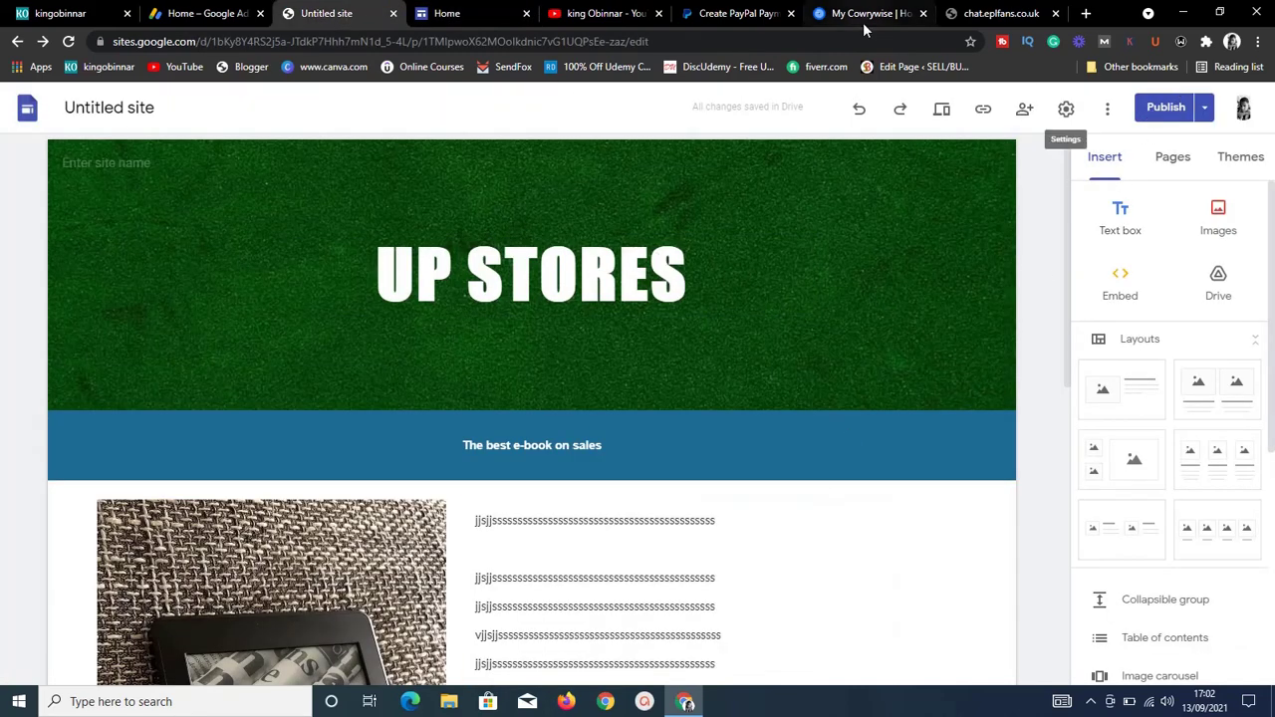
{"action": "left_click", "coordinate": [467, 12]}
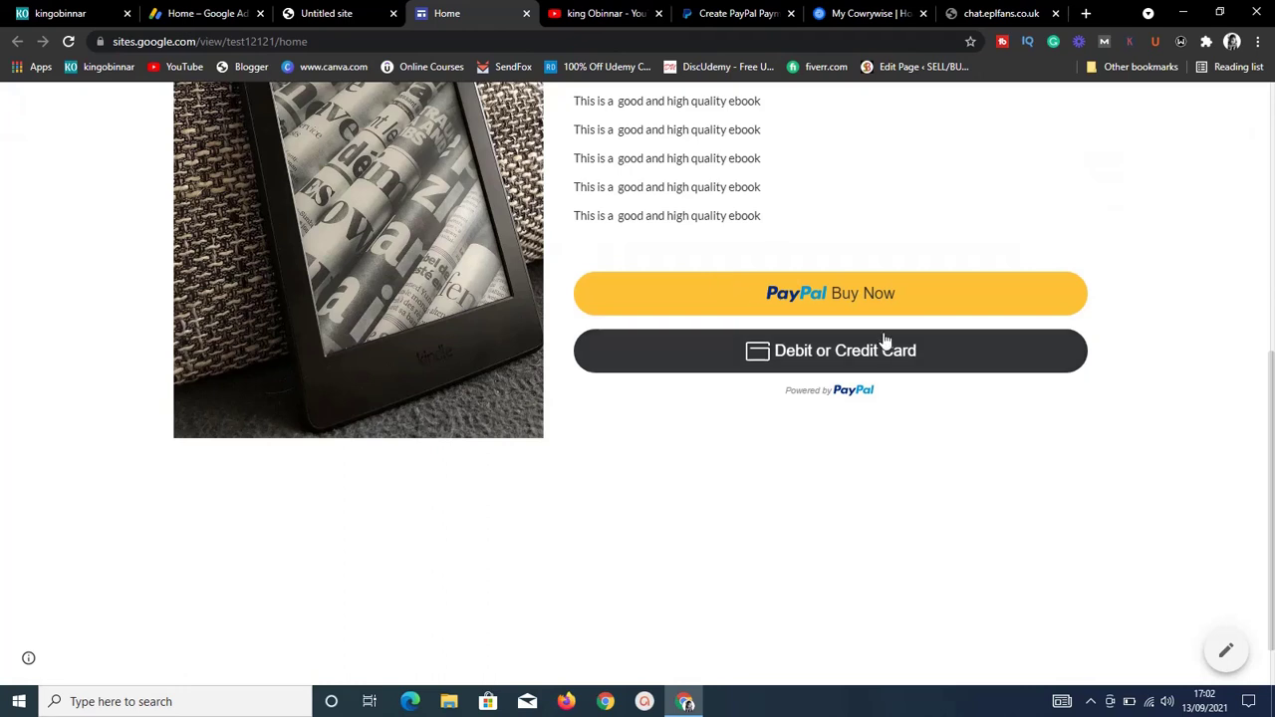
{"action": "left_click", "coordinate": [832, 313]}
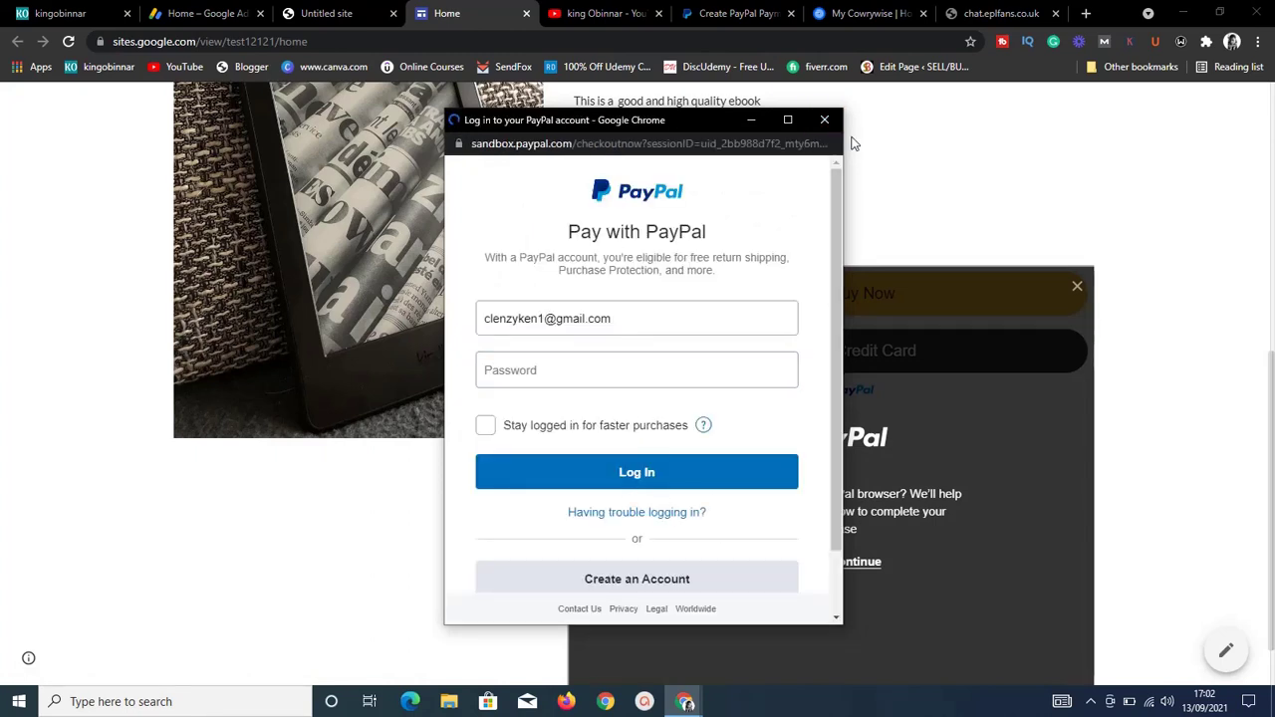
{"action": "left_click", "coordinate": [822, 126]}
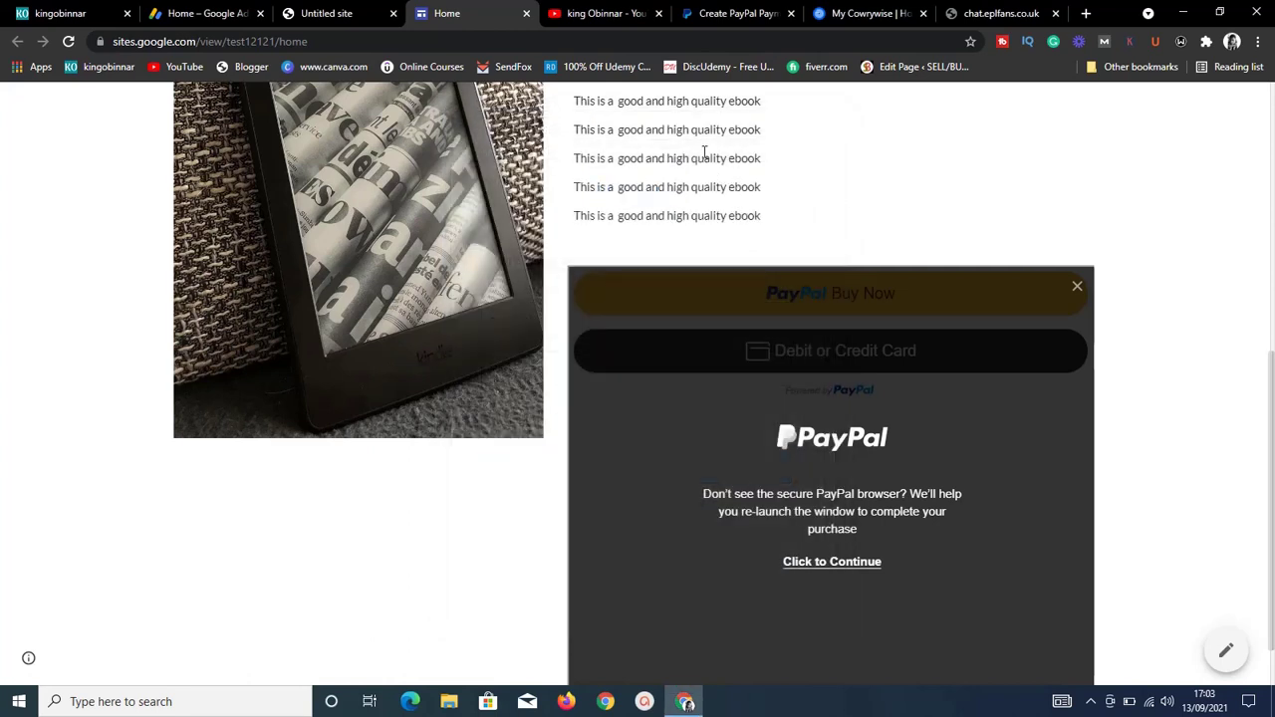
{"action": "left_click", "coordinate": [1077, 287]}
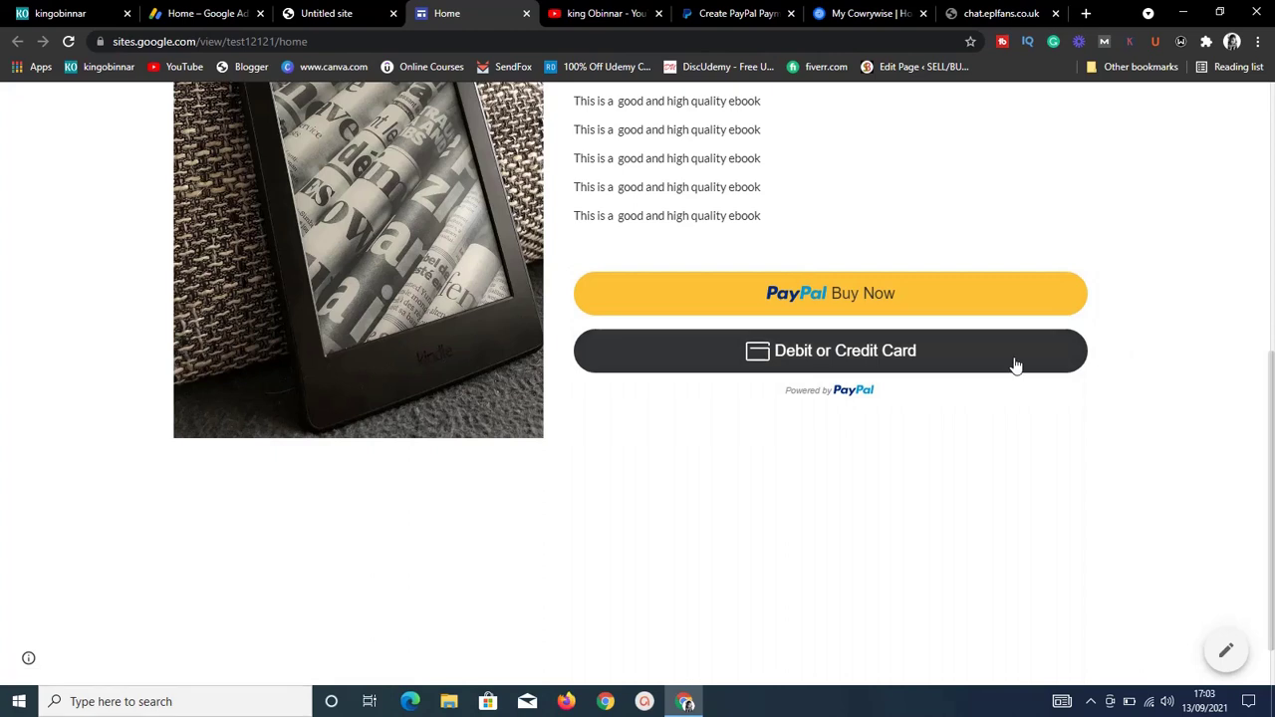
- Test the Debit or Credit Card option, look through its card and billing form, and close the form without filling it in
{"action": "left_click", "coordinate": [933, 362]}
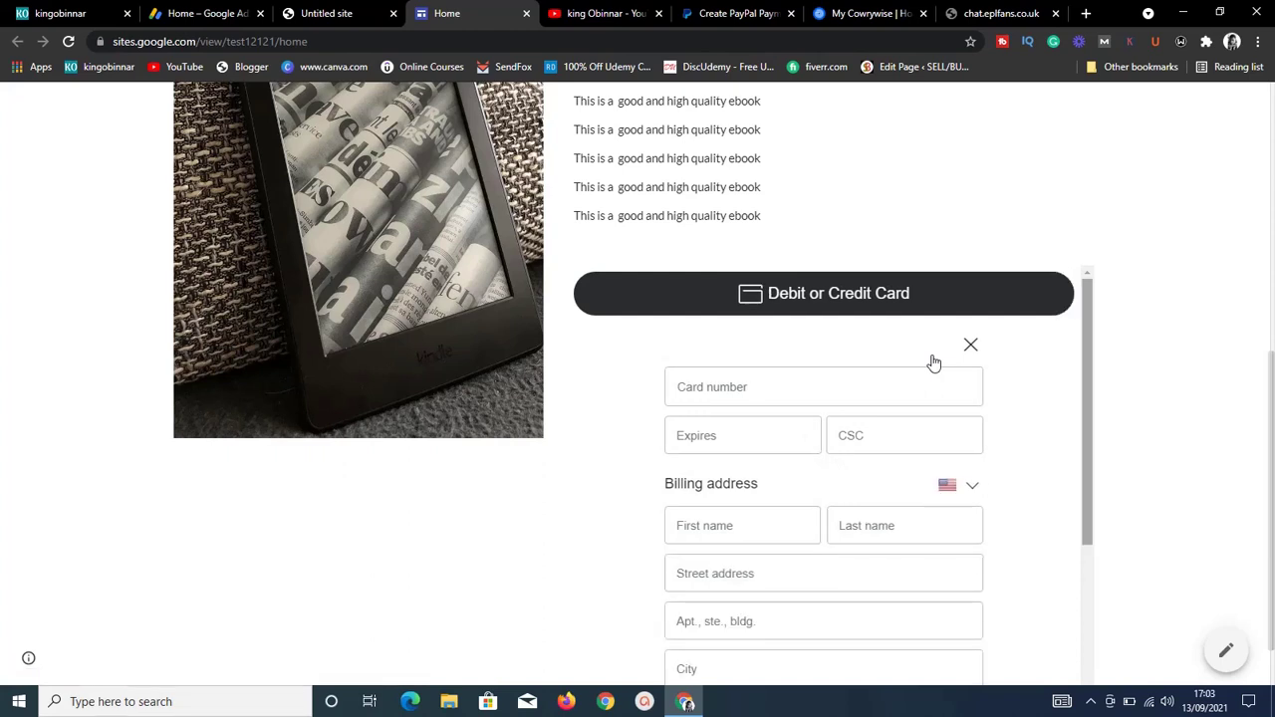
{"action": "left_click", "coordinate": [1090, 676]}
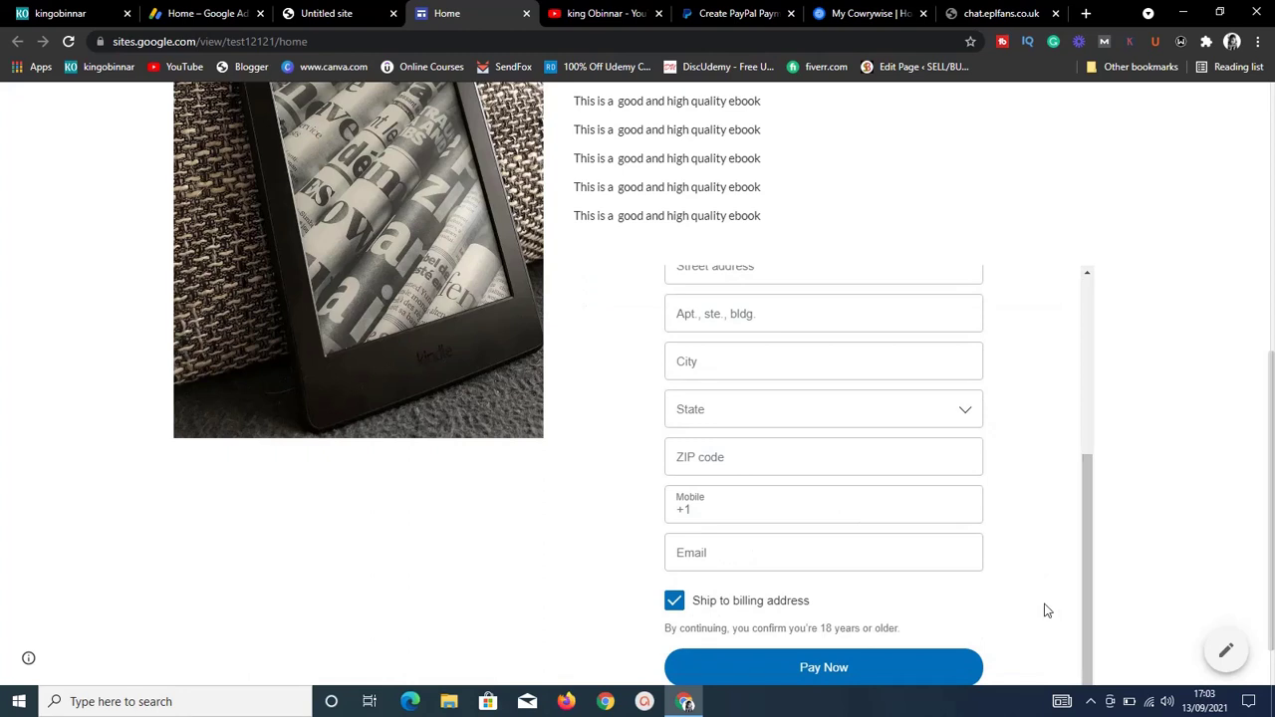
{"action": "left_click", "coordinate": [1087, 273]}
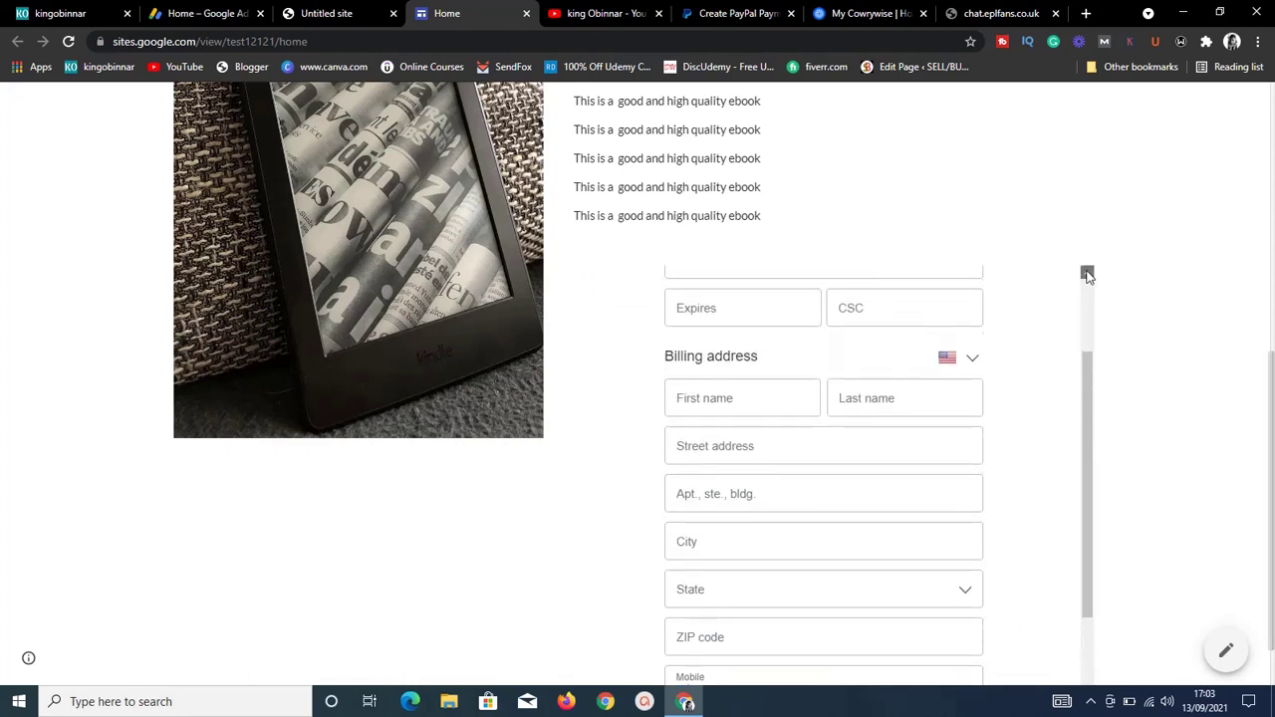
{"action": "left_click", "coordinate": [1087, 274]}
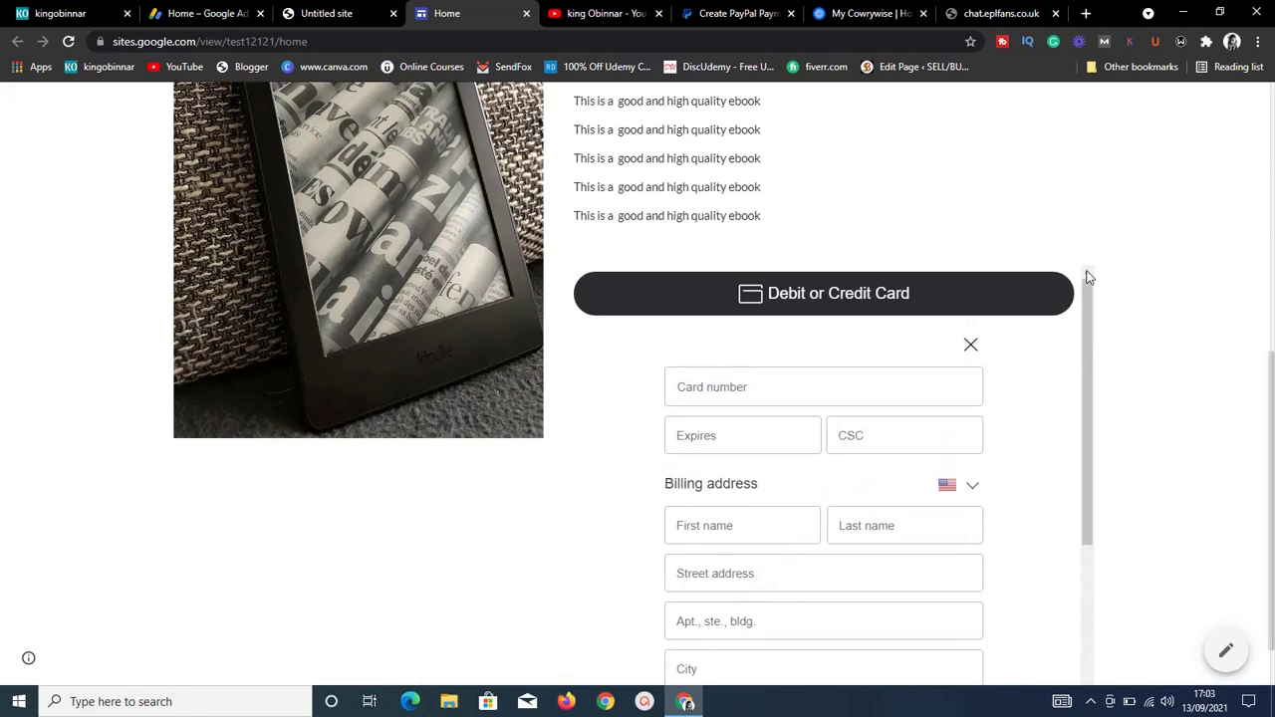
{"action": "left_click", "coordinate": [970, 344]}
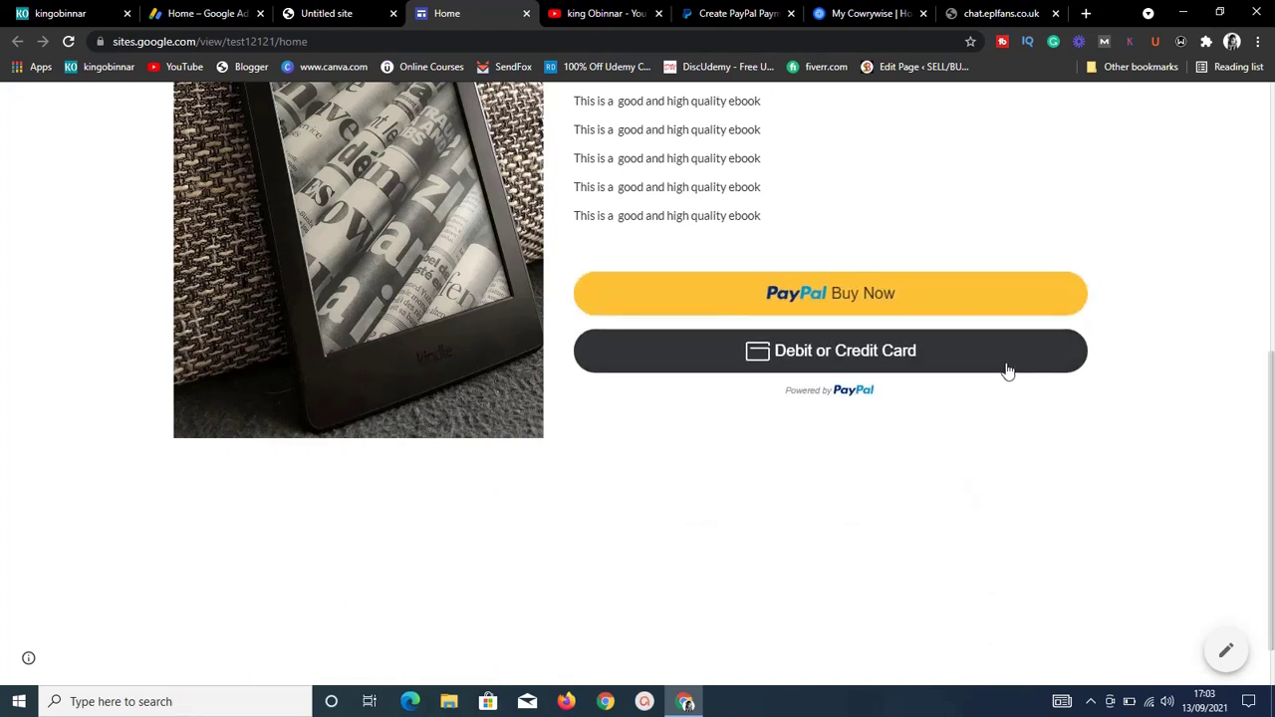
{"action": "left_click", "coordinate": [1004, 366]}
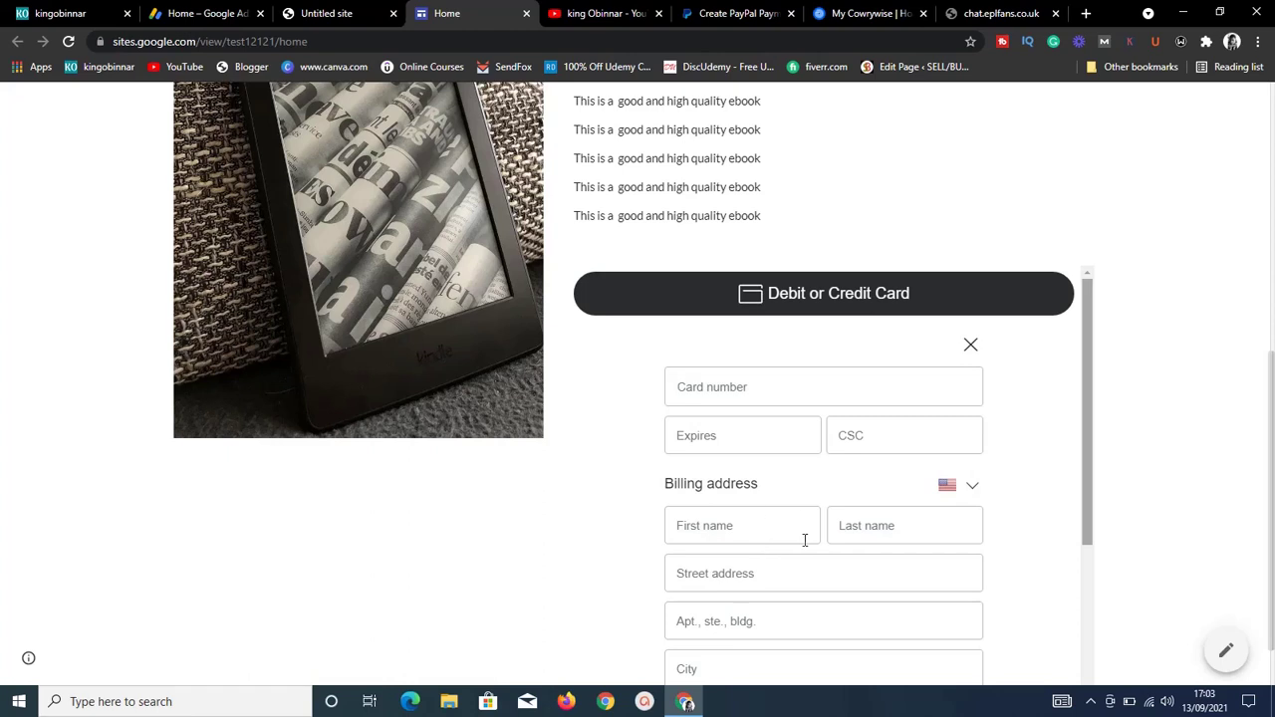
{"action": "left_click", "coordinate": [970, 349]}
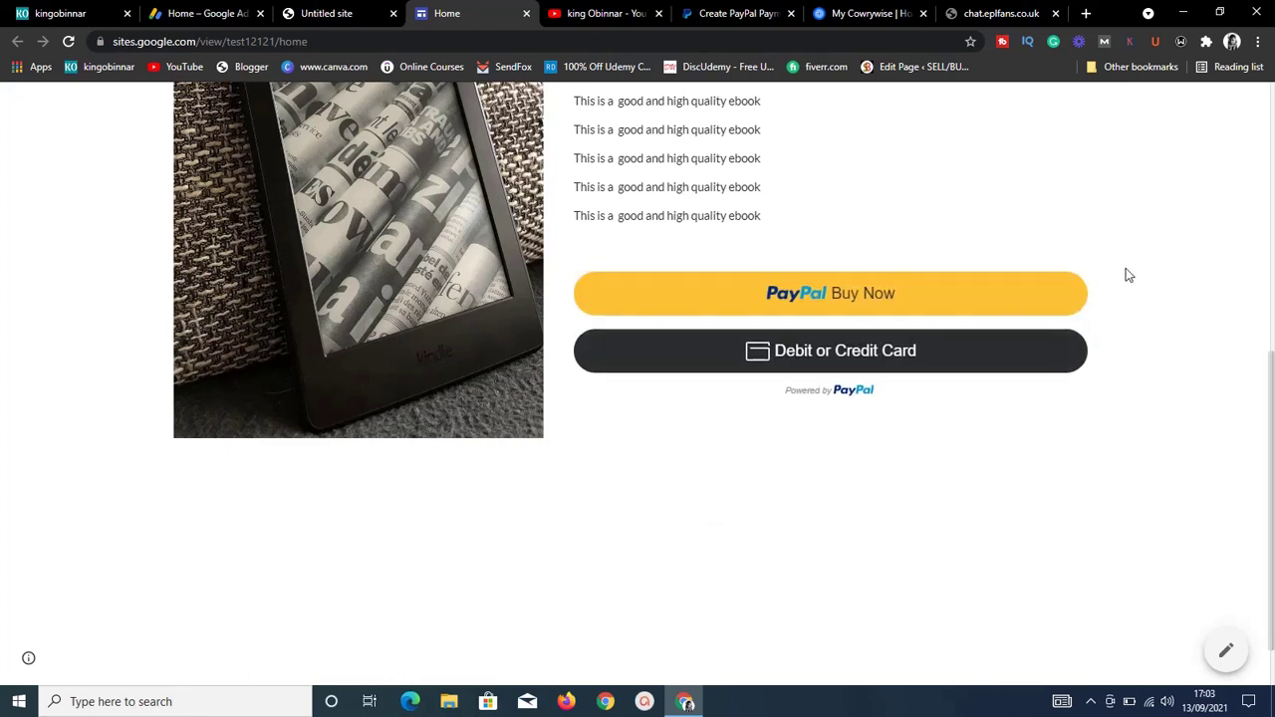
- Switch to the open YouTube channel page and look through its uploads and popular uploads
{"action": "scroll", "coordinate": [1128, 275], "scroll_direction": "up", "scroll_amount": 5}
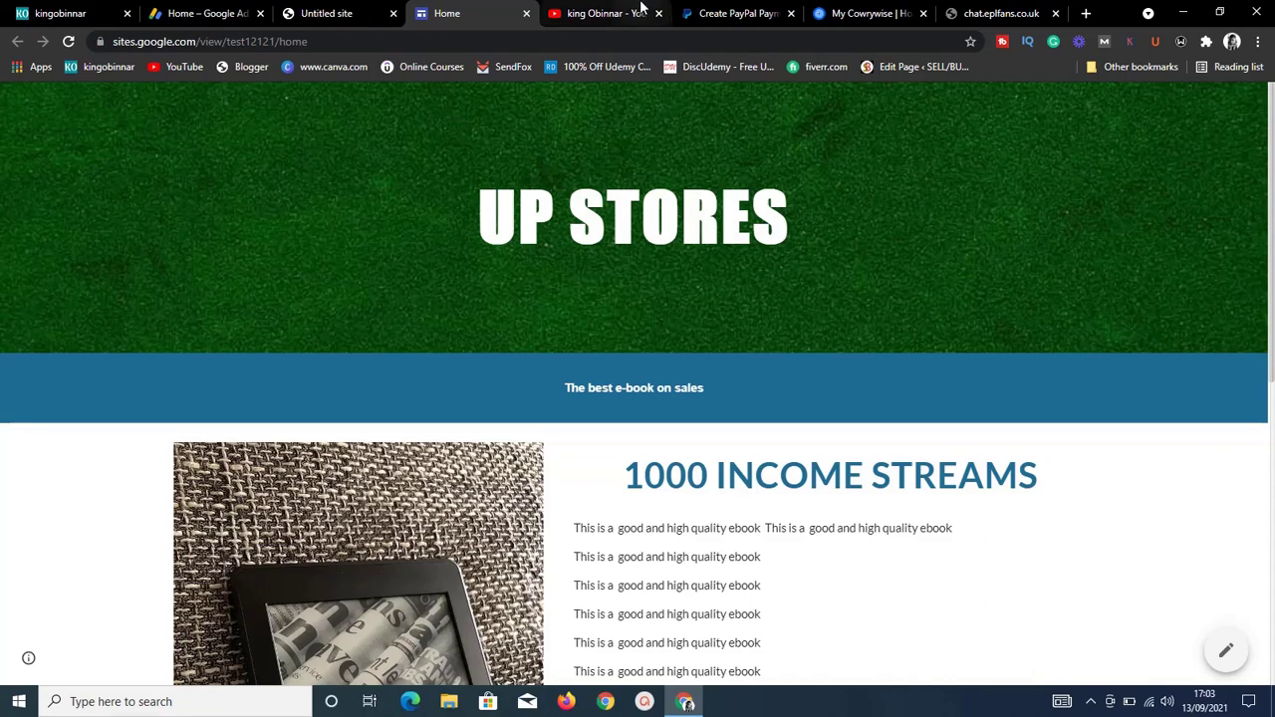
{"action": "left_click", "coordinate": [601, 14]}
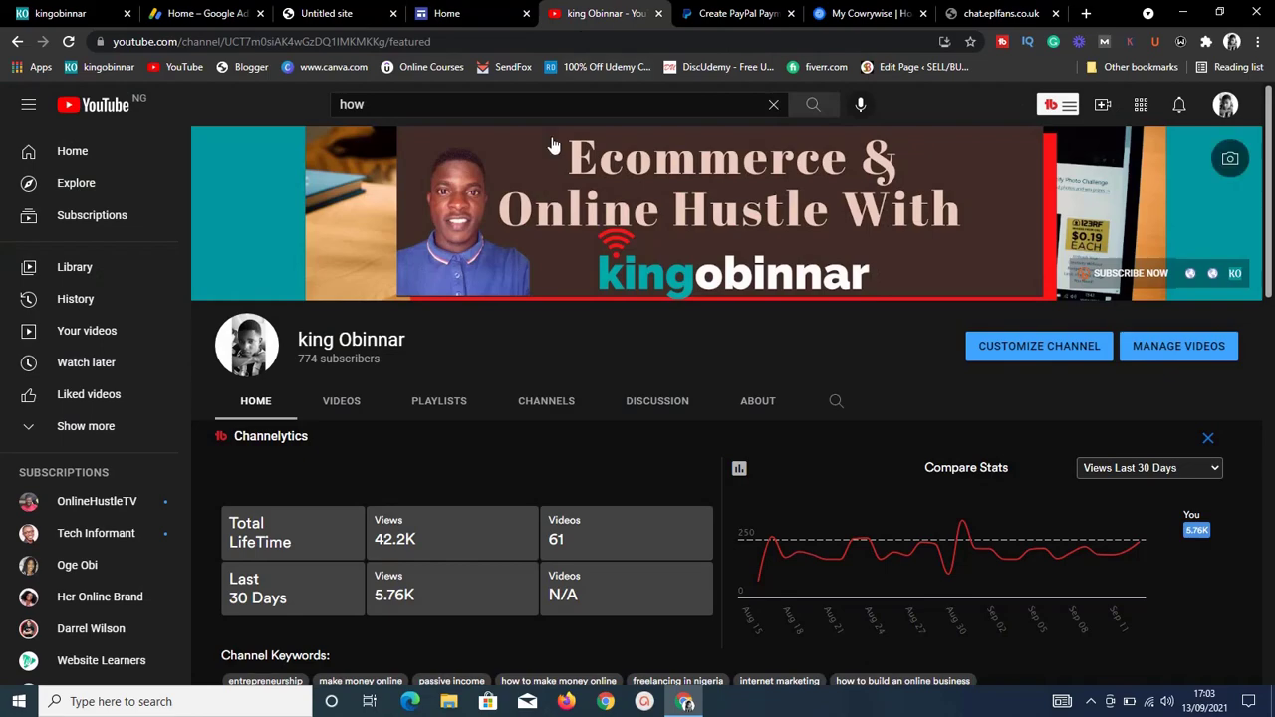
{"action": "scroll", "coordinate": [480, 562], "scroll_direction": "down", "scroll_amount": 7}
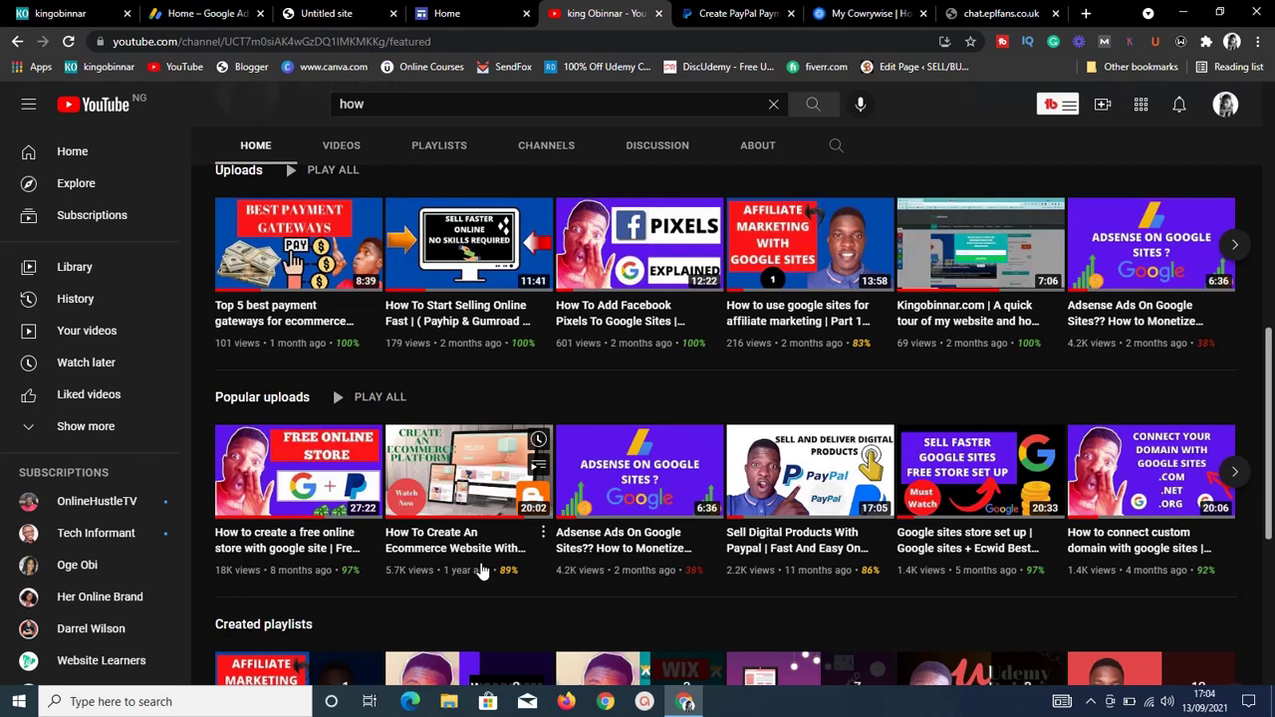
{"action": "left_click", "coordinate": [1089, 703]}
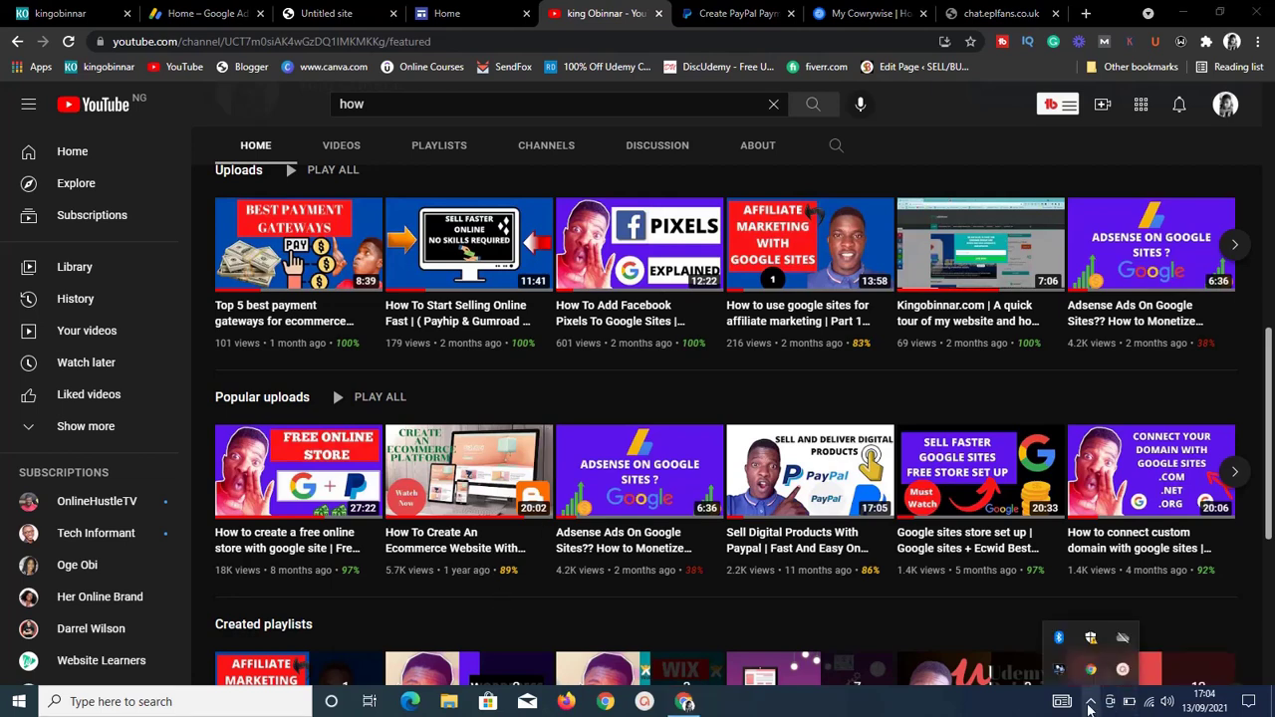
{"action": "left_click", "coordinate": [1124, 671]}
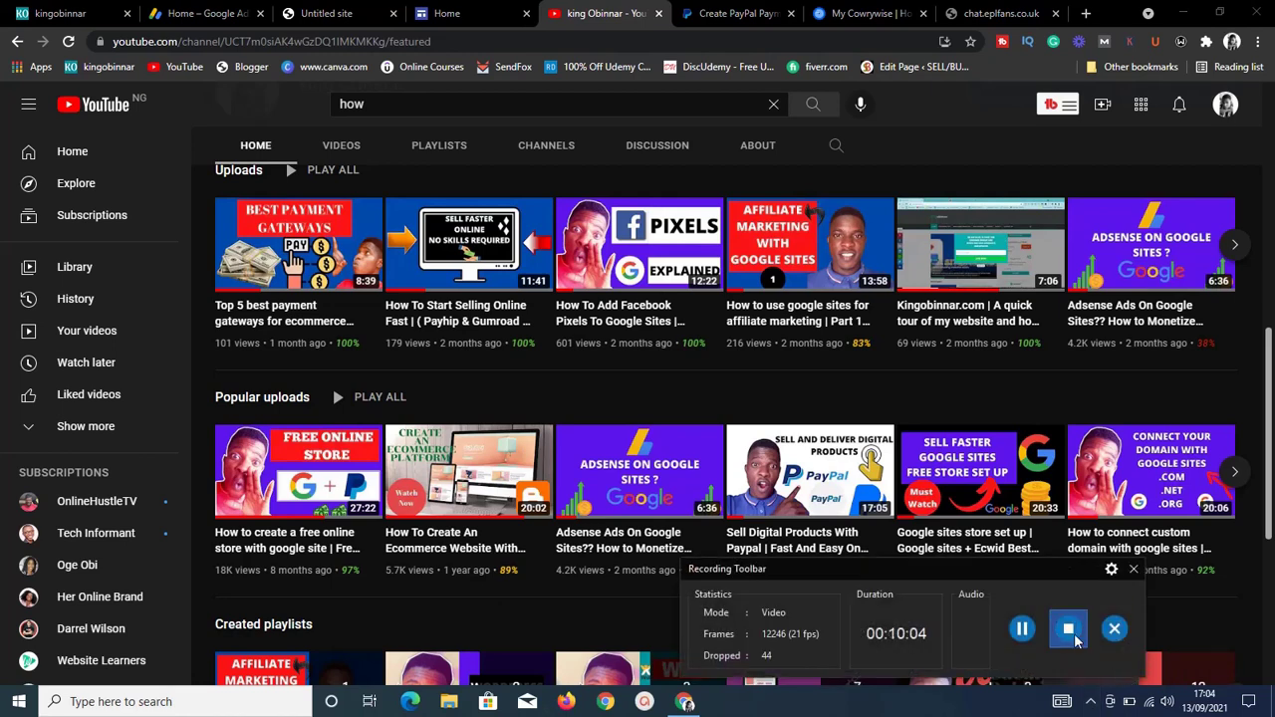